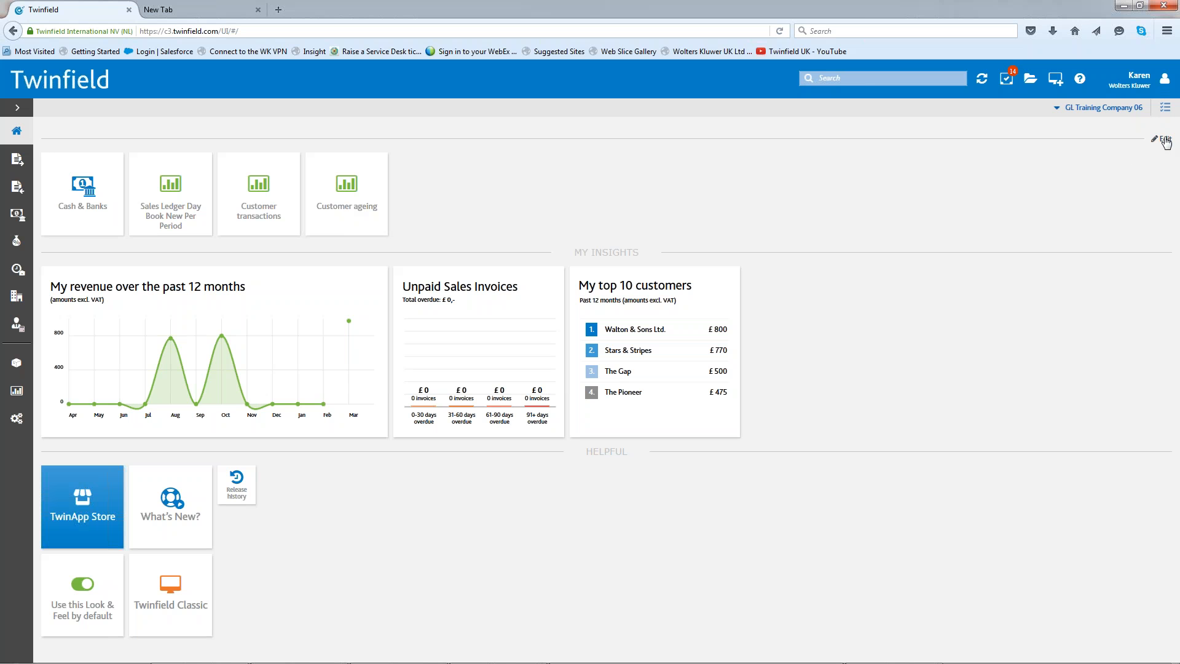
- Add a tile for Transactions > Provisional transactions to the home dashboard, keeping its default title, and finish editing the dashboard
left_click(1164, 140)
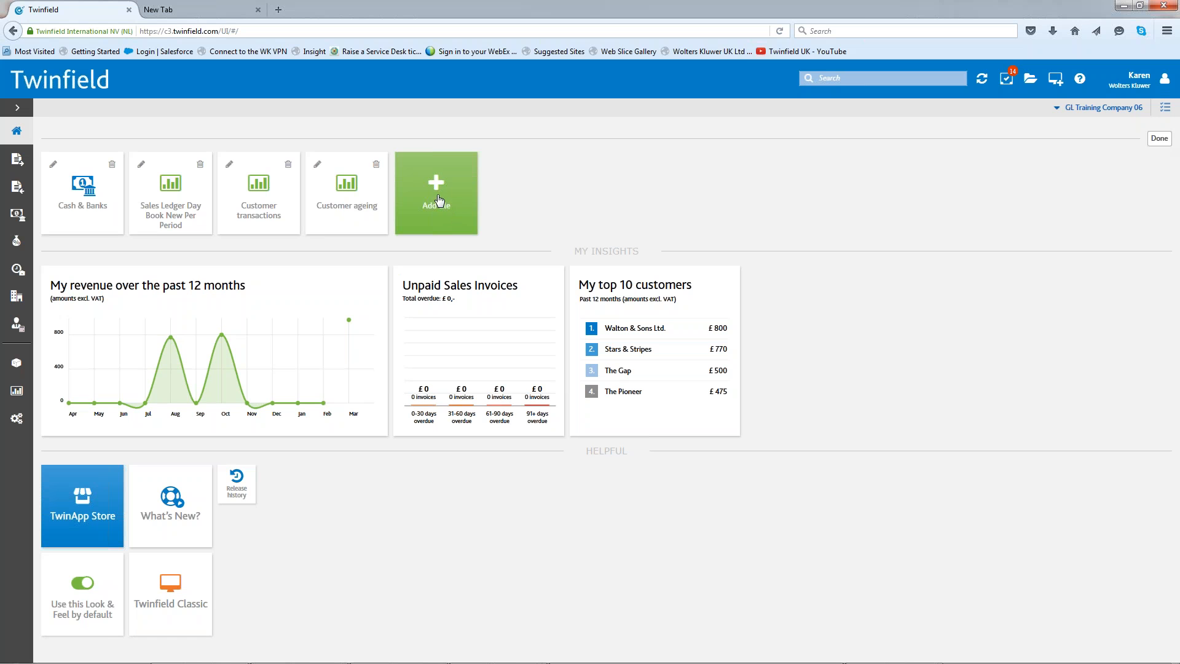
left_click(446, 194)
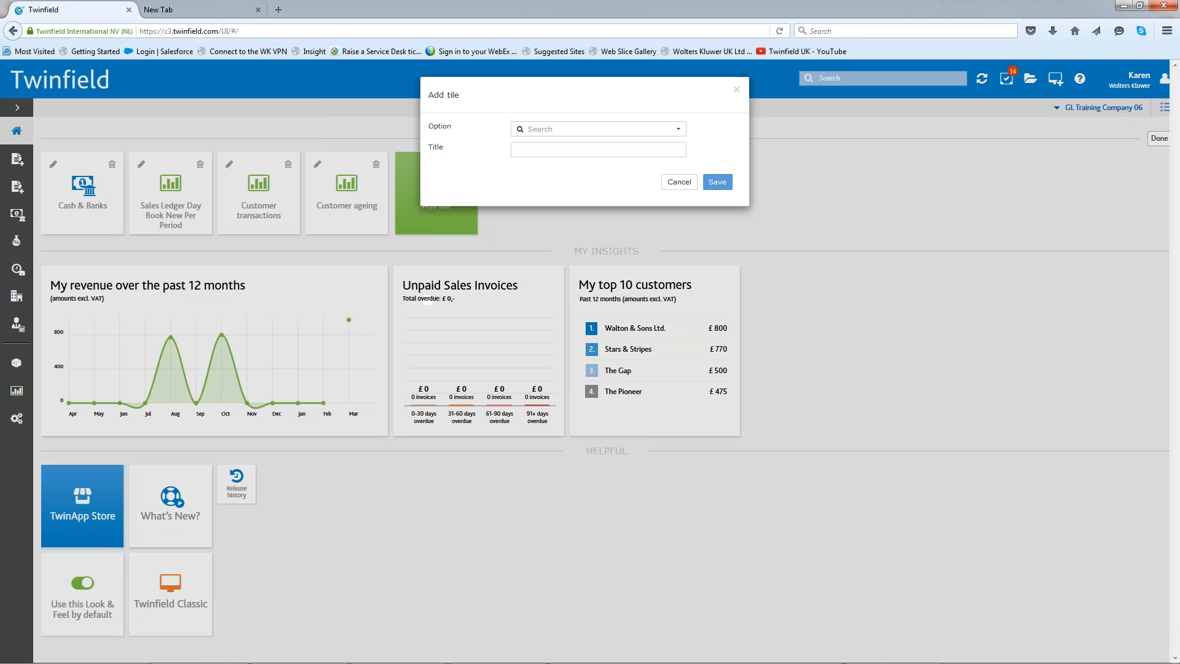
left_click(545, 131)
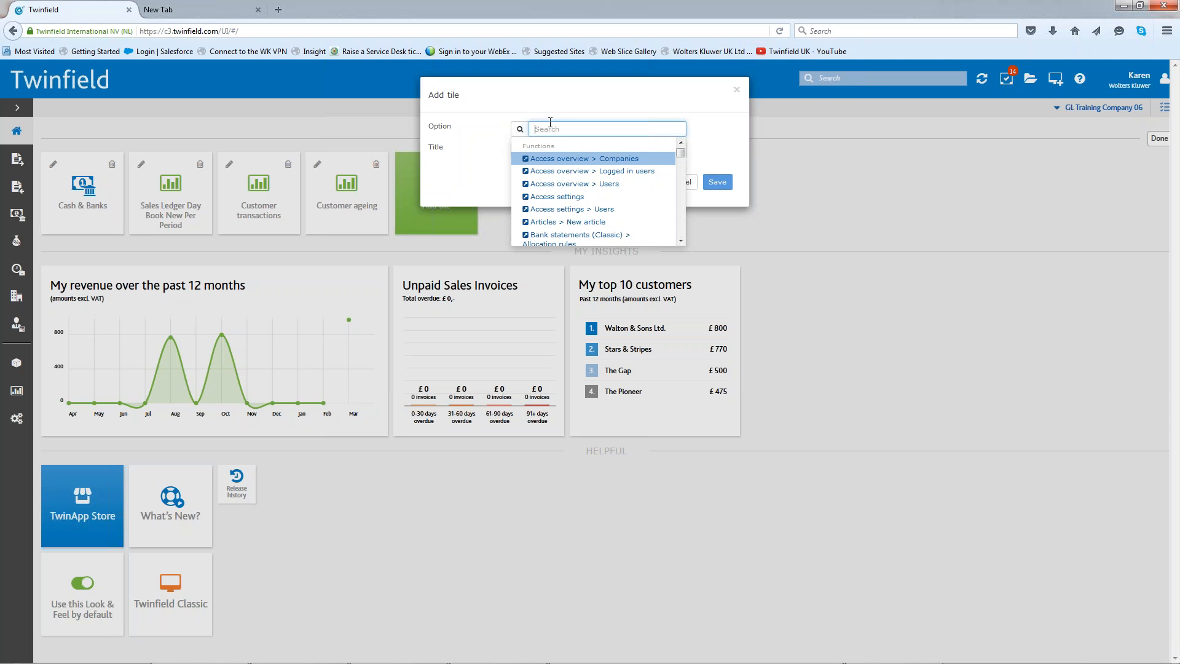
type("prov")
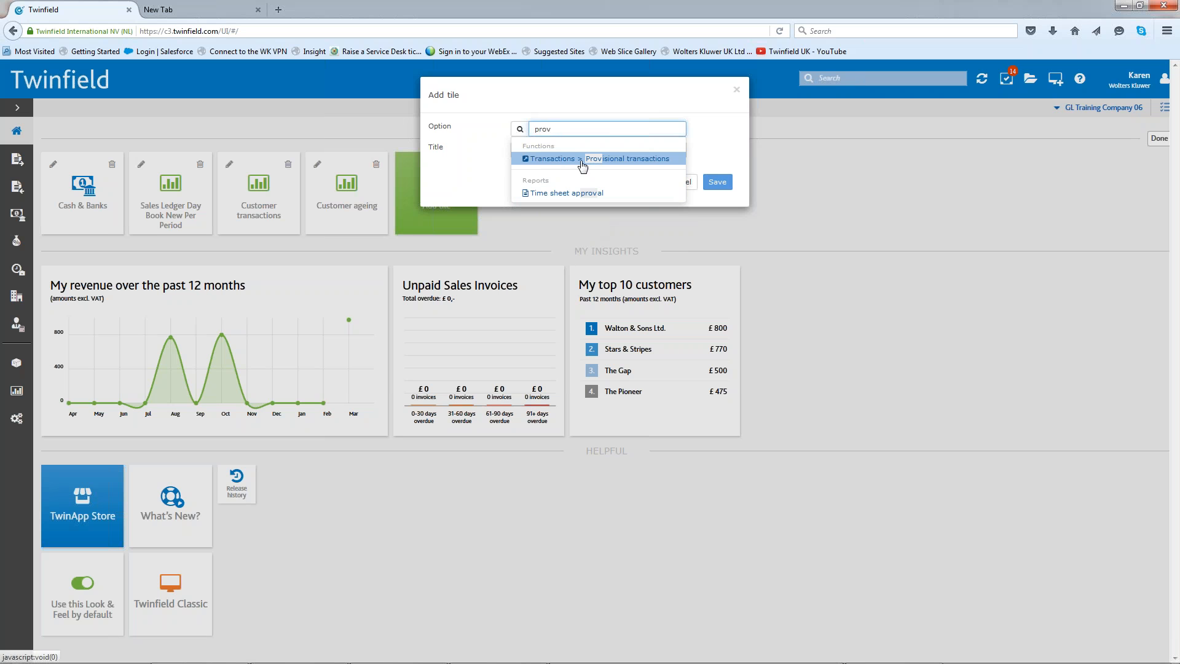
left_click(657, 159)
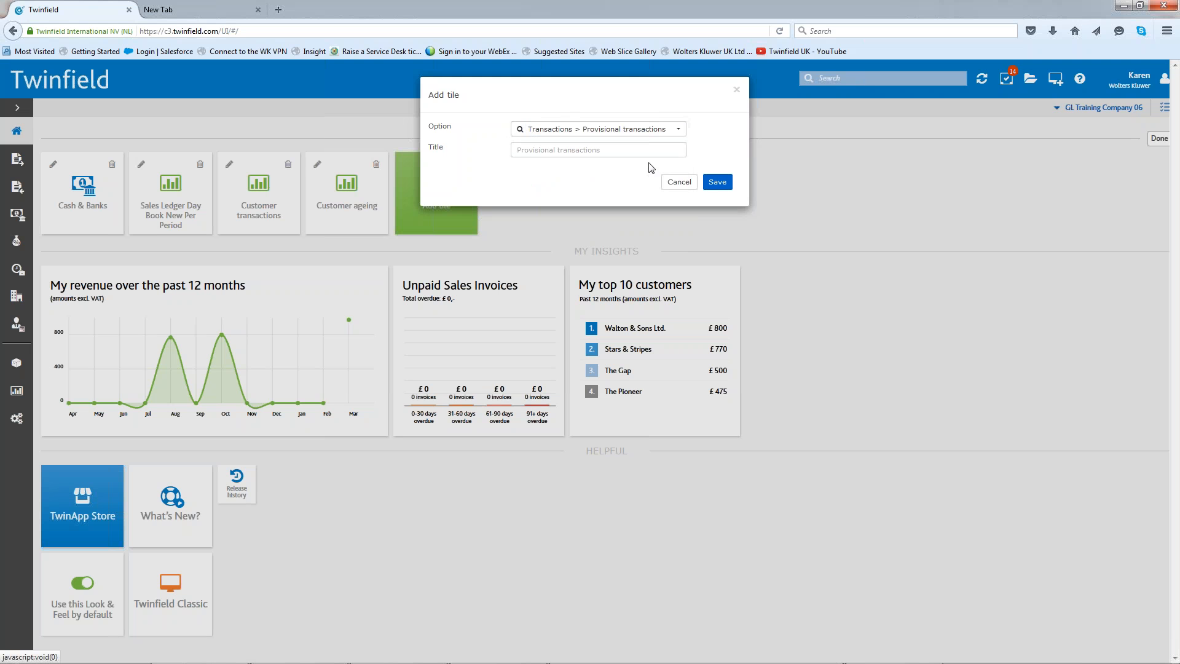
left_click(717, 182)
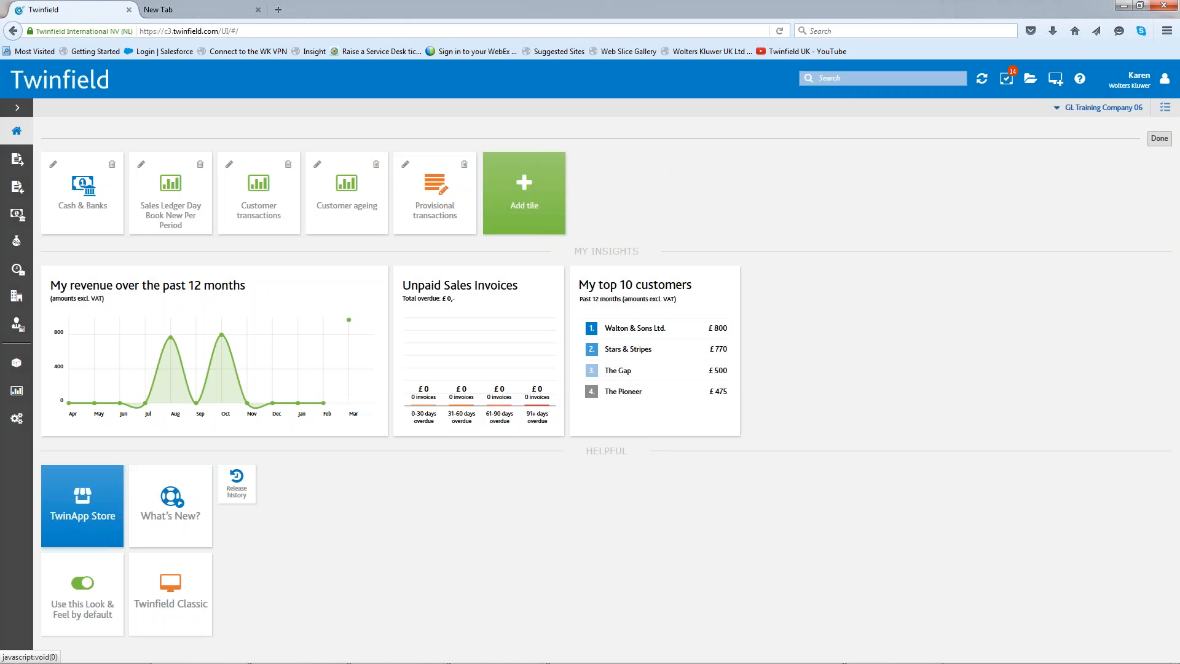
left_click(1159, 141)
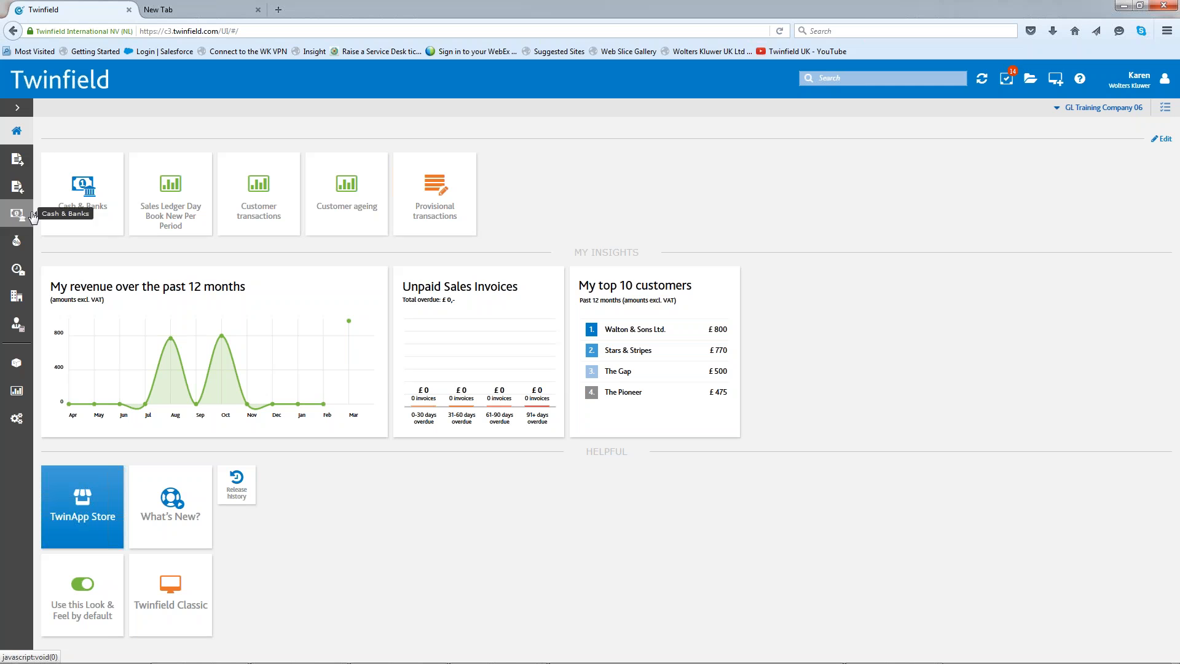
- In the Barclays Bank statement dated 28/02/2016, make "Pioneer" the description criterion of an allocation rule for the 7900.00 line
left_click(16, 215)
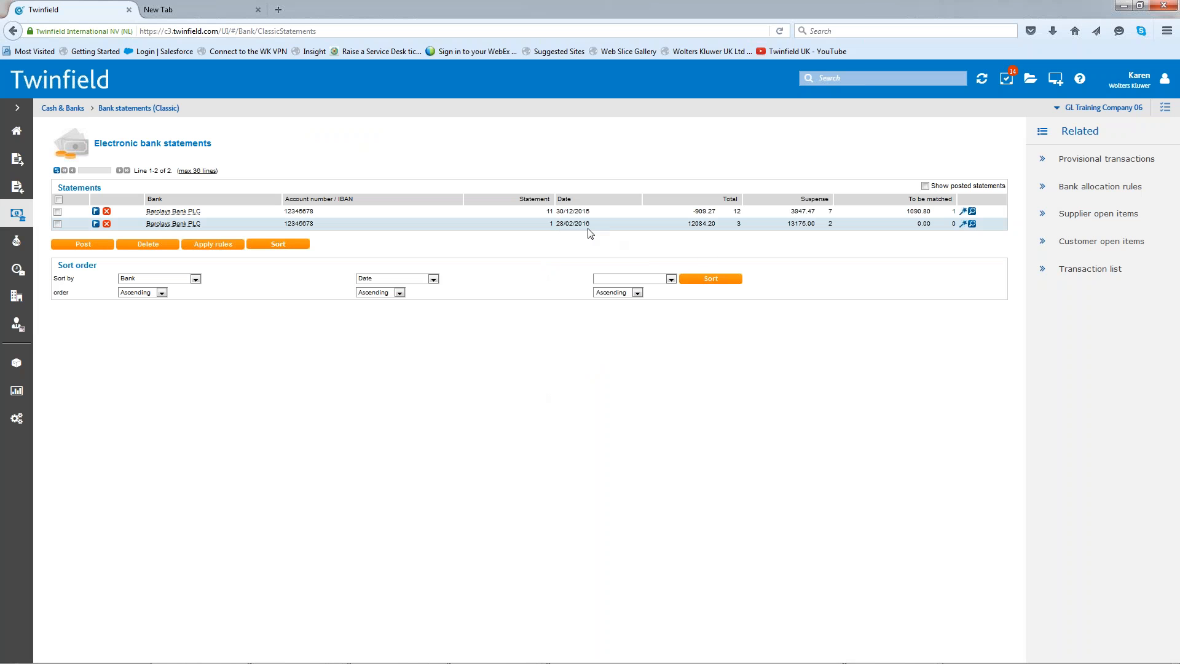
left_click(972, 225)
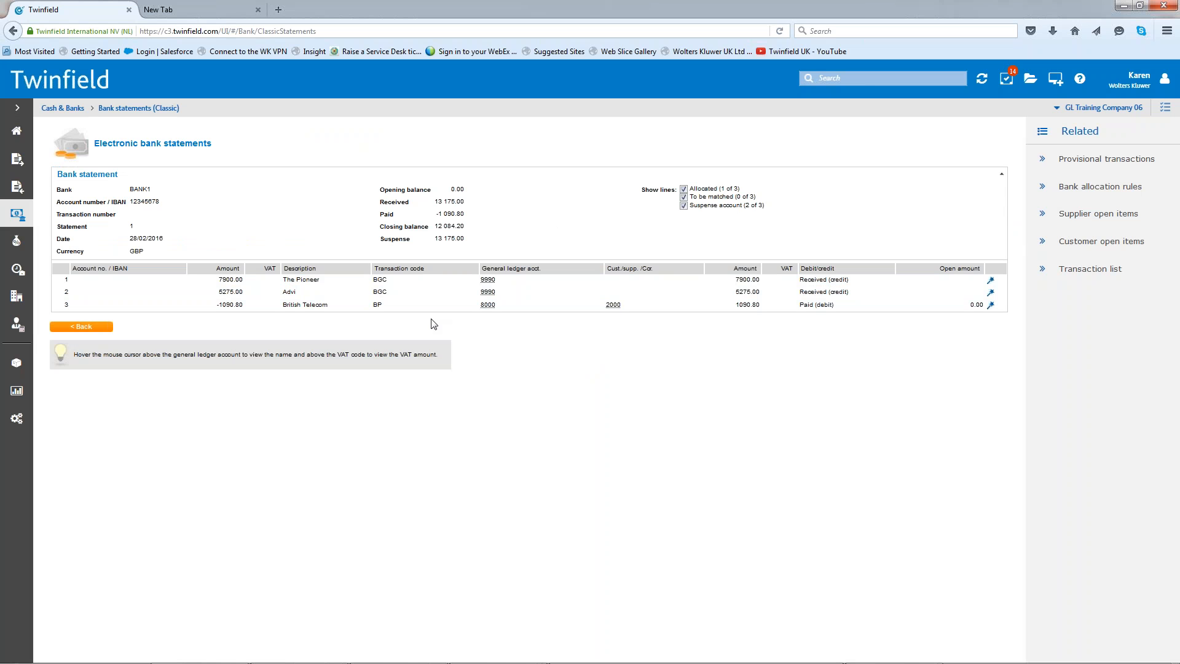
left_click(992, 282)
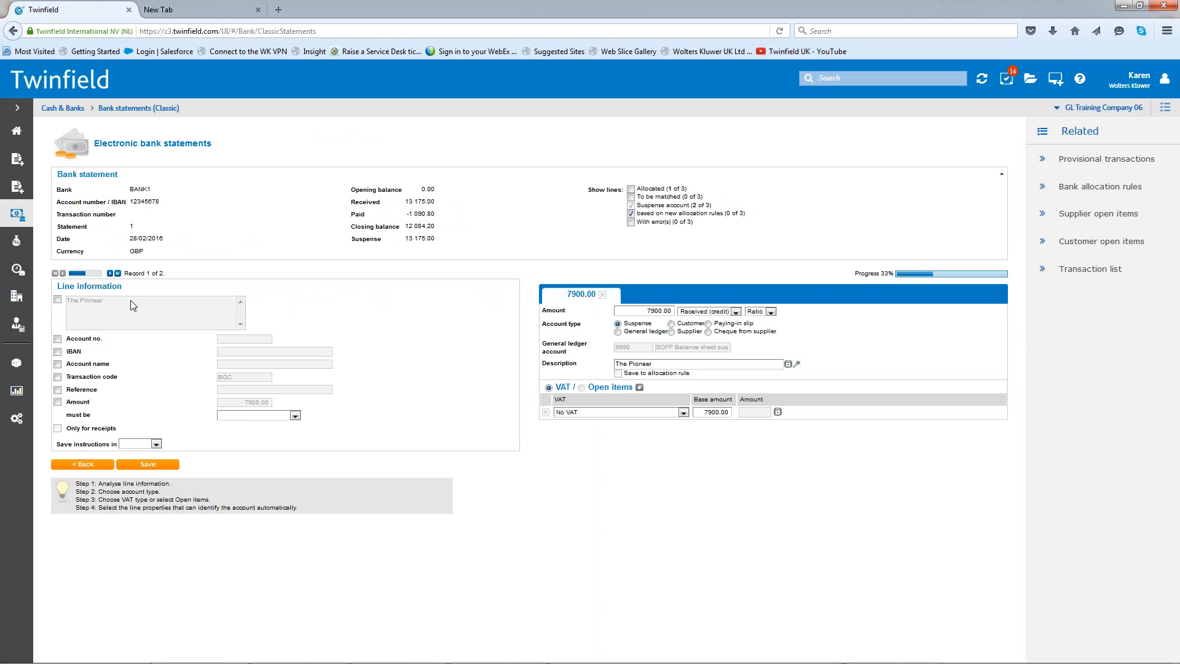
left_click(57, 300)
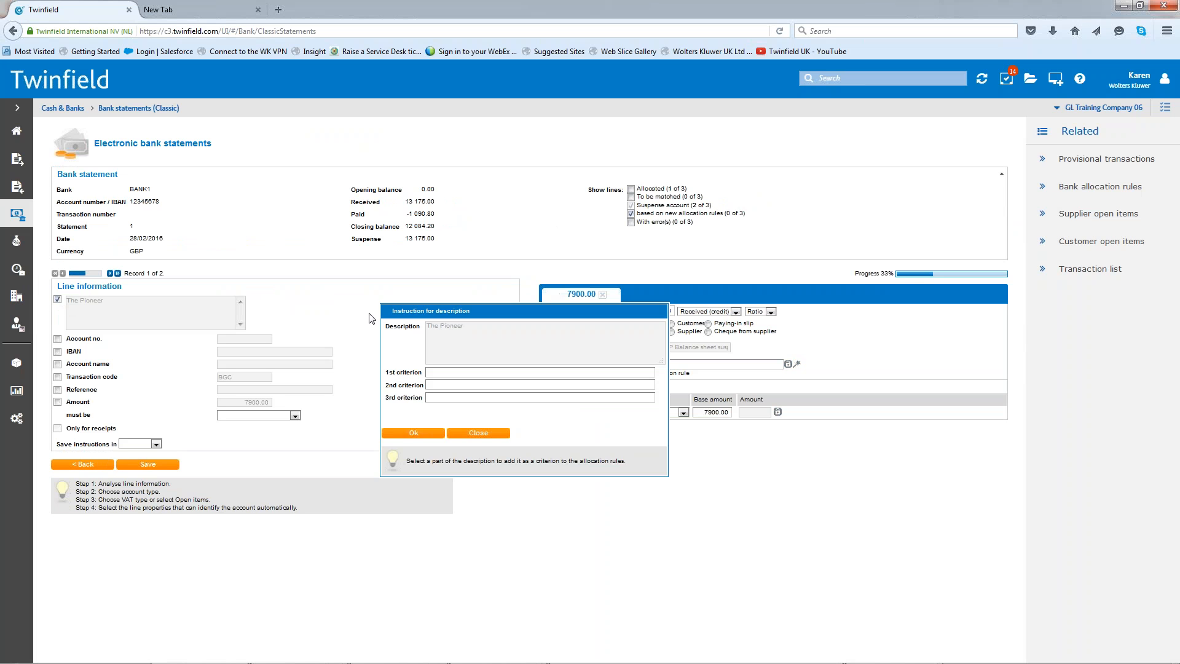
left_click_drag(439, 326, 485, 327)
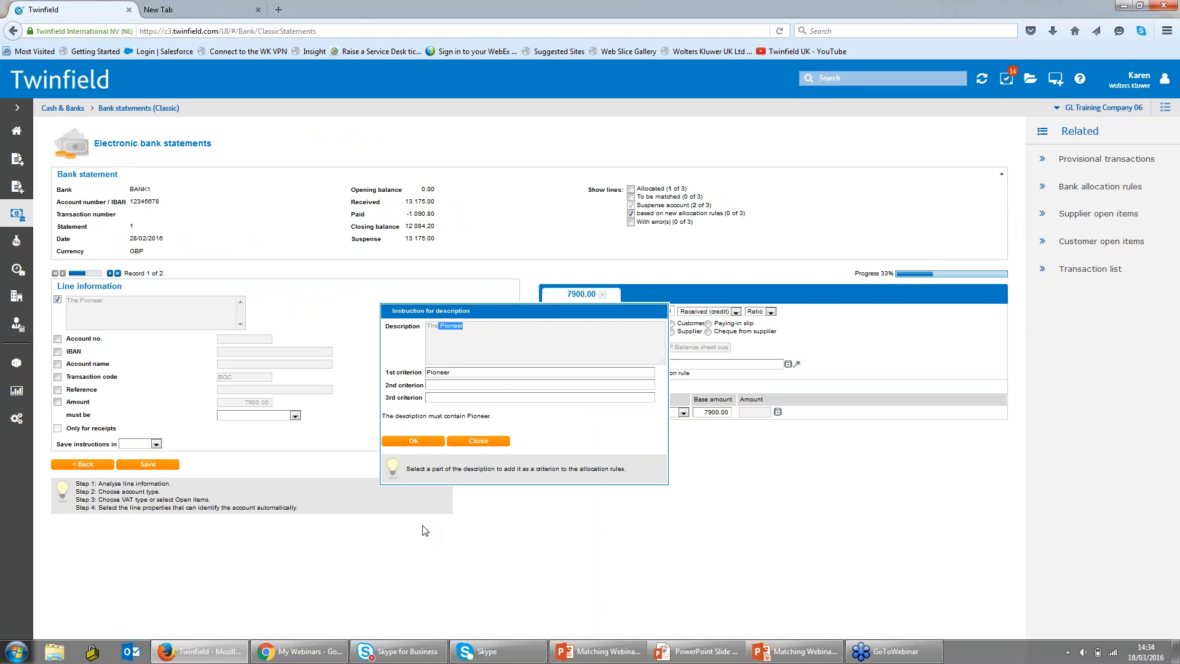
left_click(429, 442)
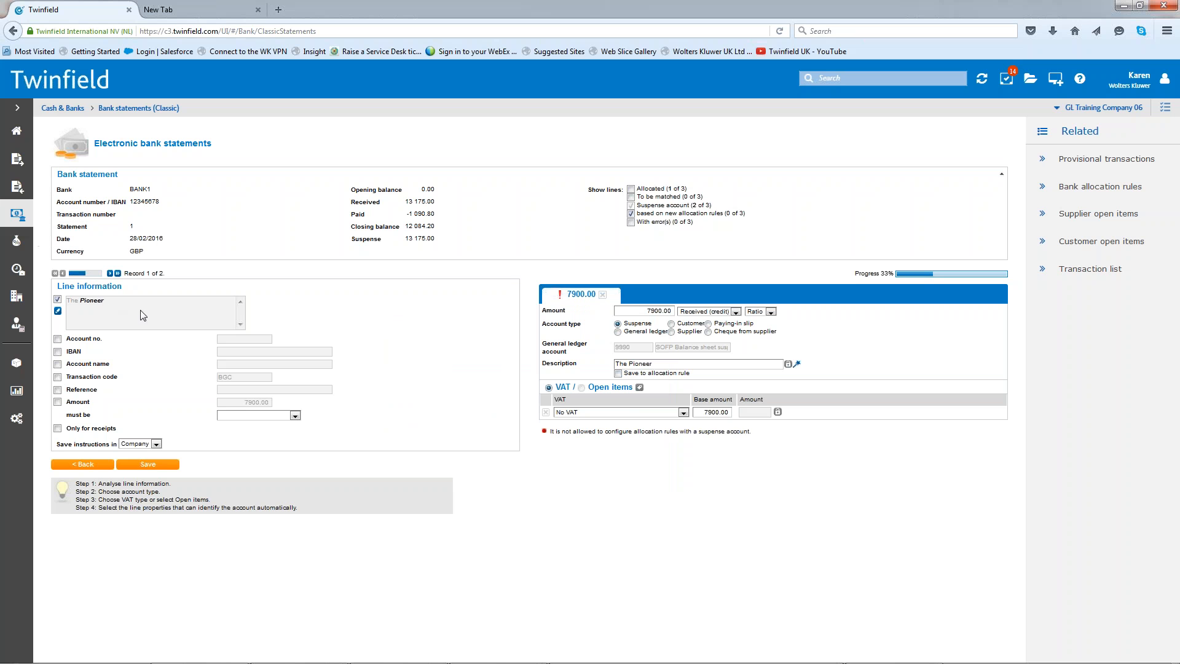
- Allocate the 7900.00 line to the customer The Pioneer, accepting its open items list without selecting any invoices
left_click(671, 323)
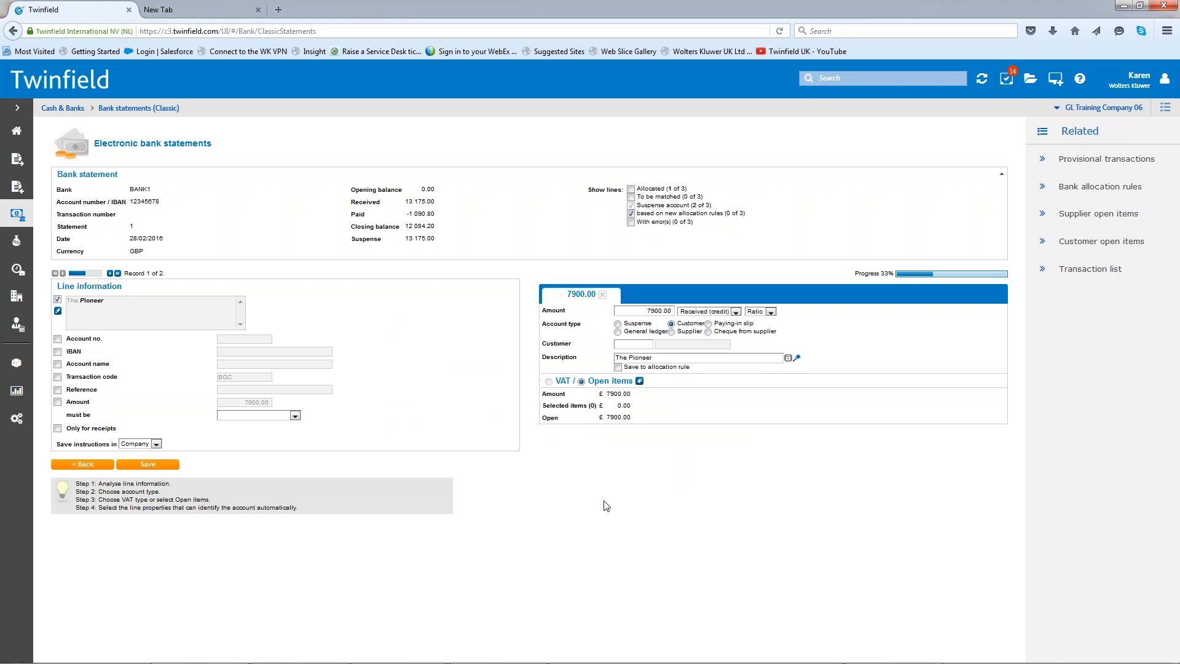
left_click(633, 342)
type("pion")
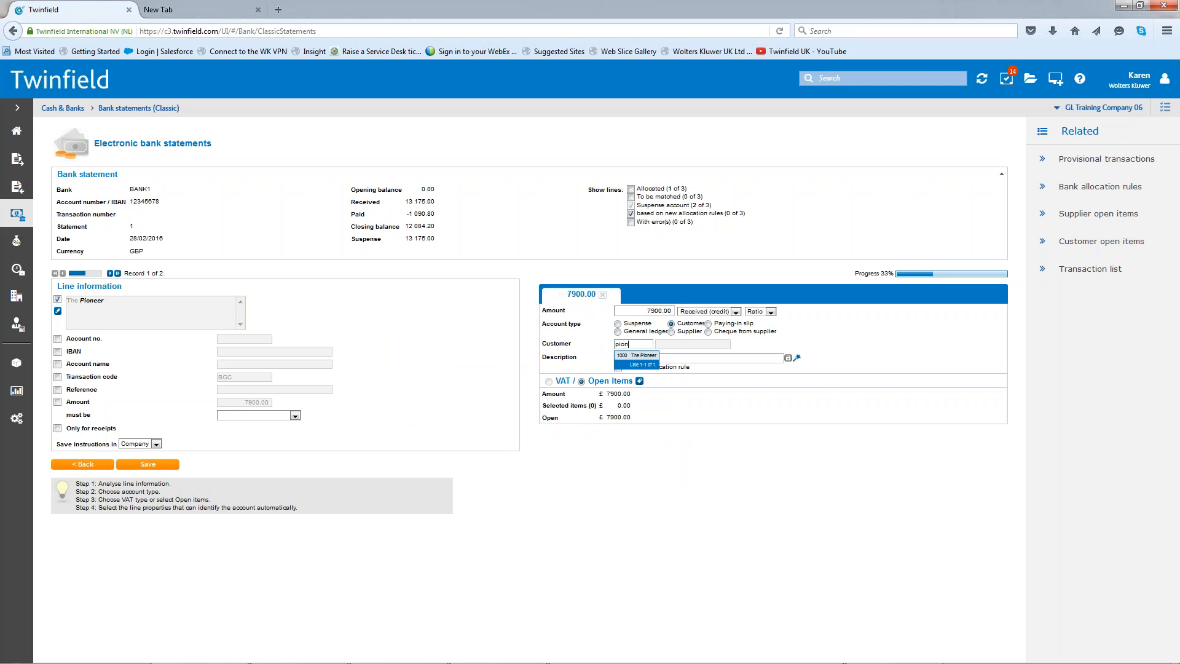
left_click(642, 356)
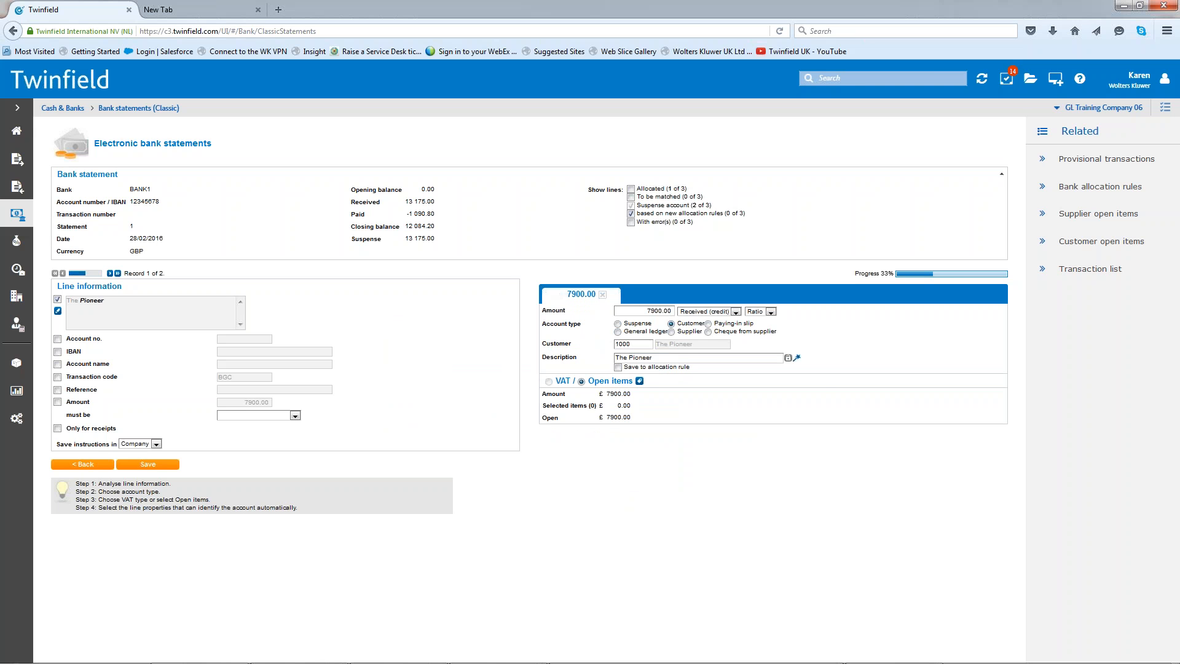
left_click(641, 381)
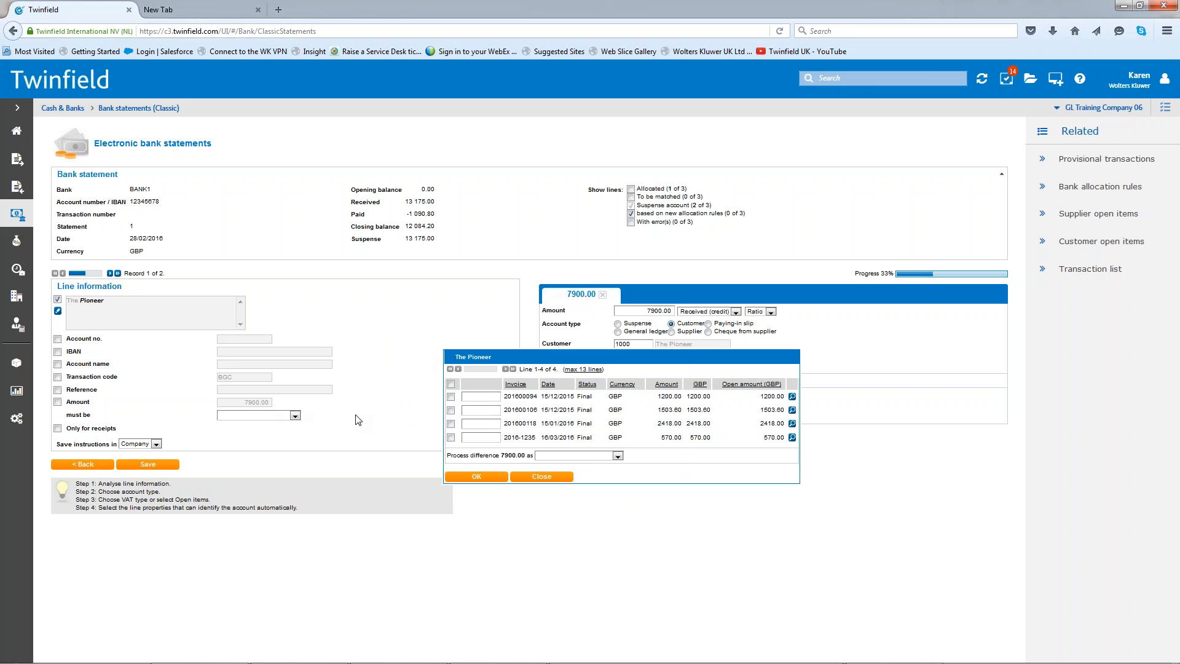
left_click(477, 477)
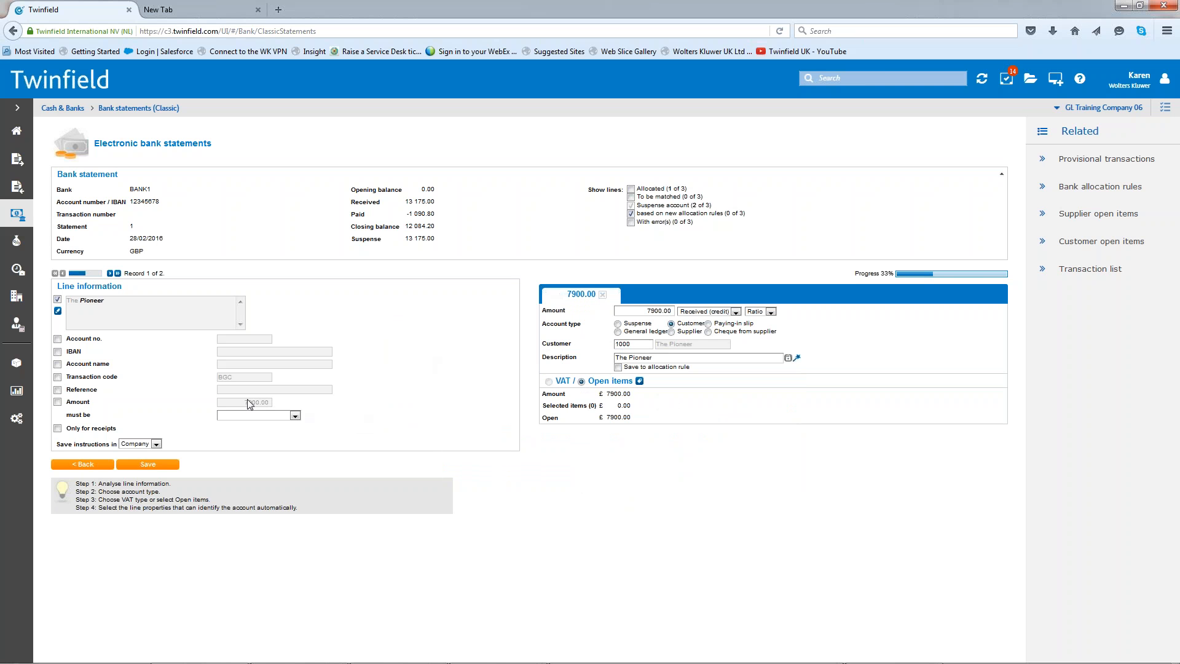
- Go to the 5275.00 suspense line and make "Advi" the description criterion of its allocation rule
left_click(110, 274)
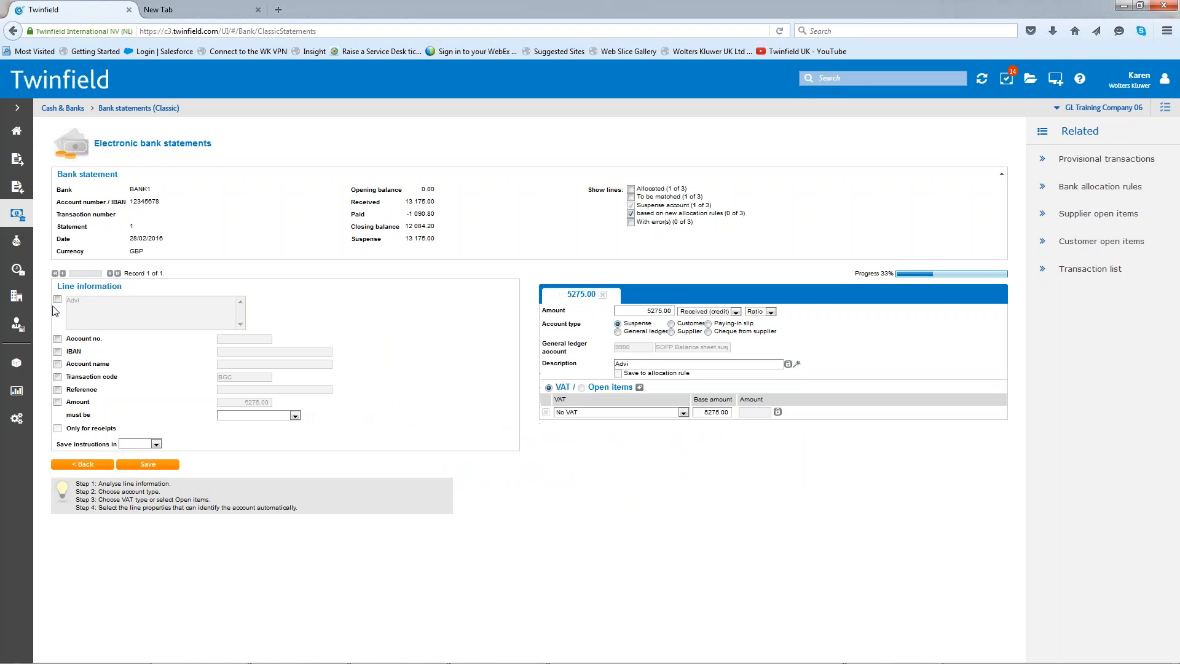
left_click(57, 300)
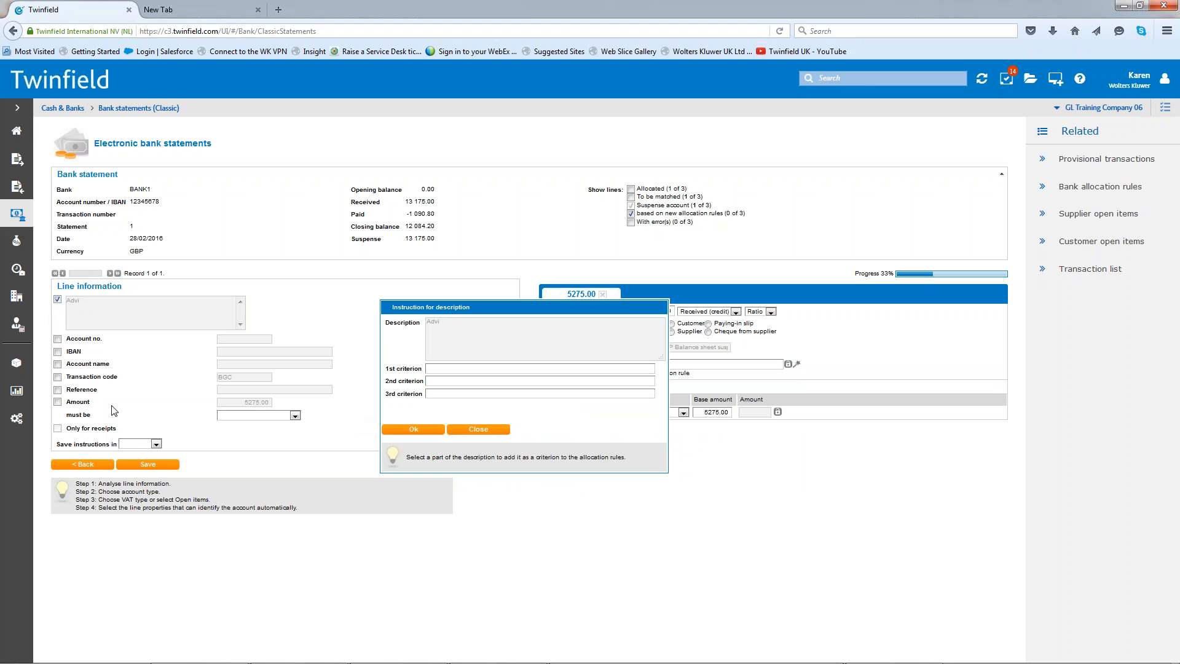
left_click_drag(426, 321, 440, 321)
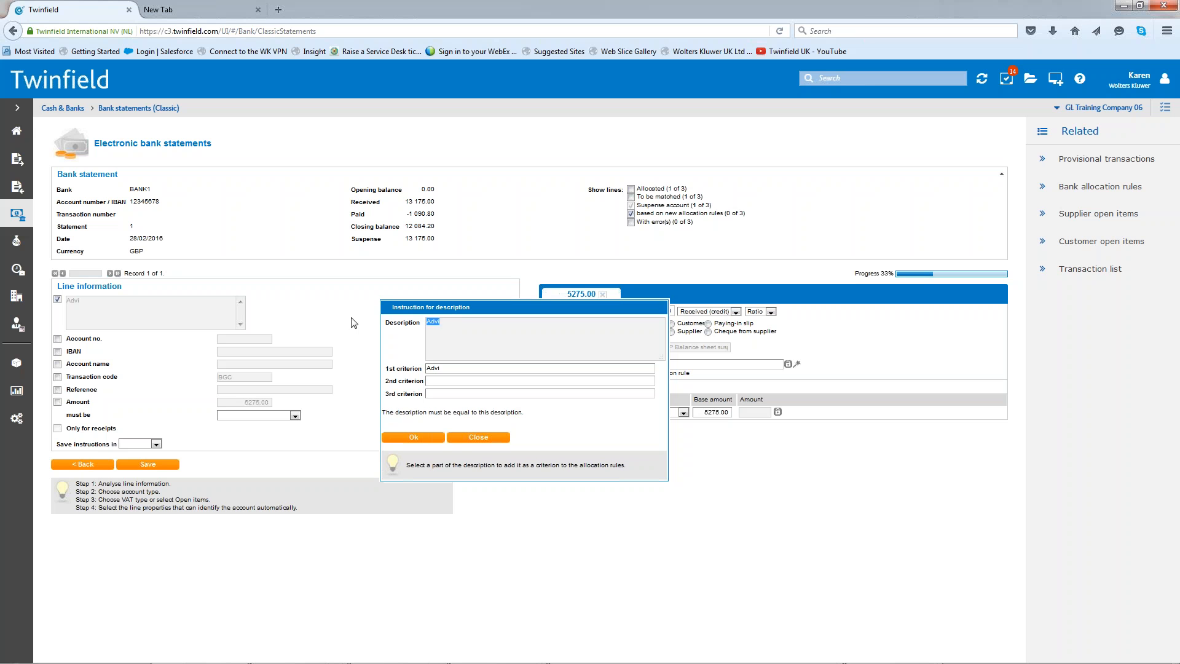
left_click(408, 438)
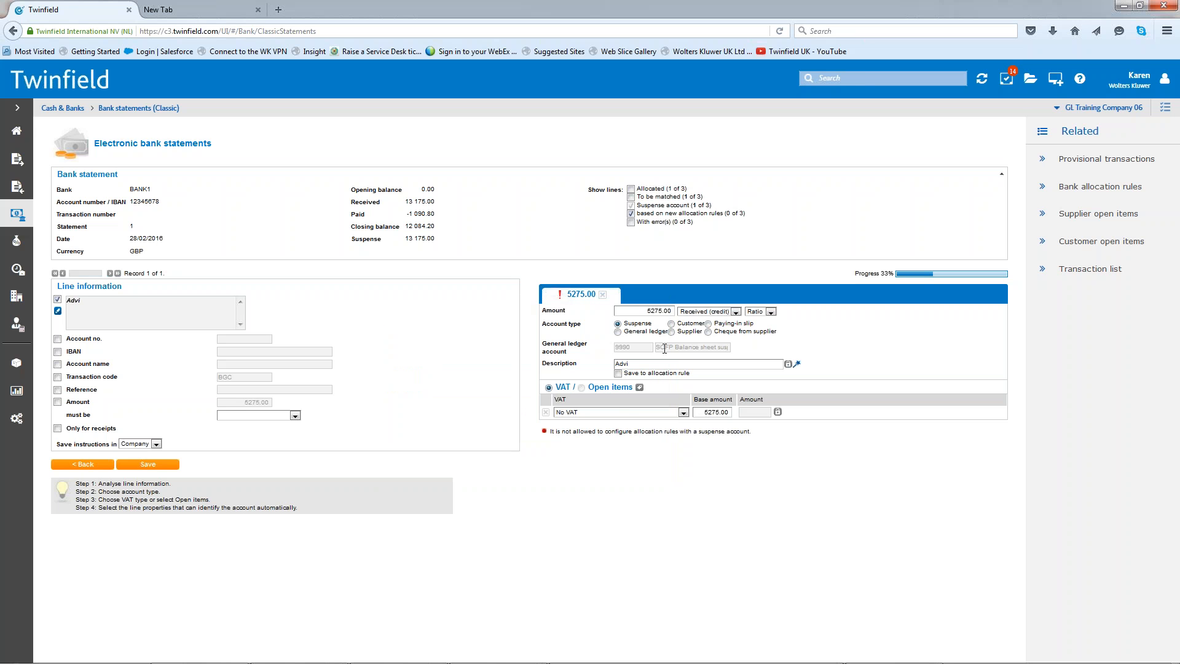
- Allocate the 5275.00 line to the customer Advi Interim Professionals without selecting open invoices, and save the allocations
left_click(671, 324)
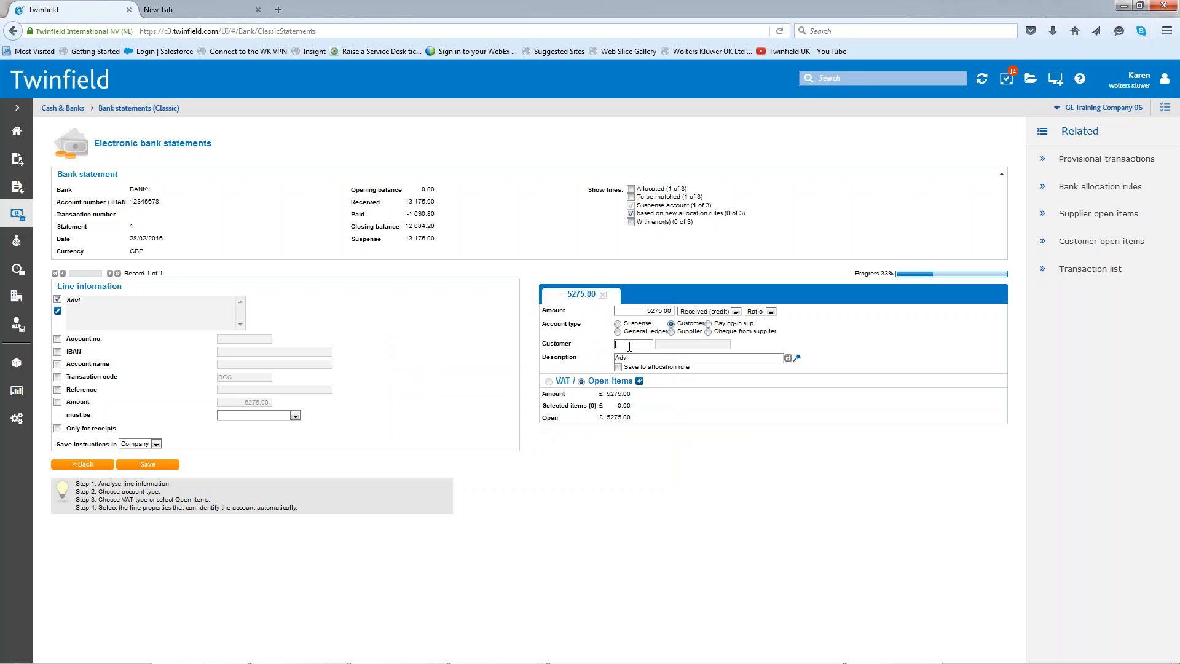
type("advi")
left_click(656, 356)
left_click(640, 380)
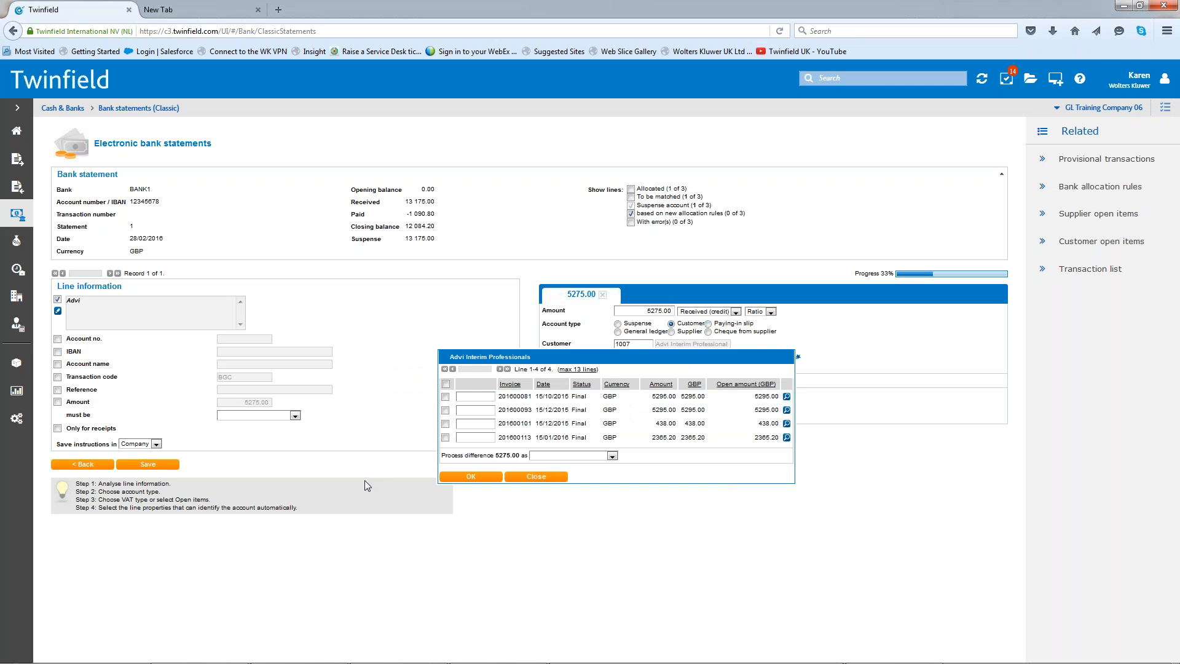
left_click(472, 476)
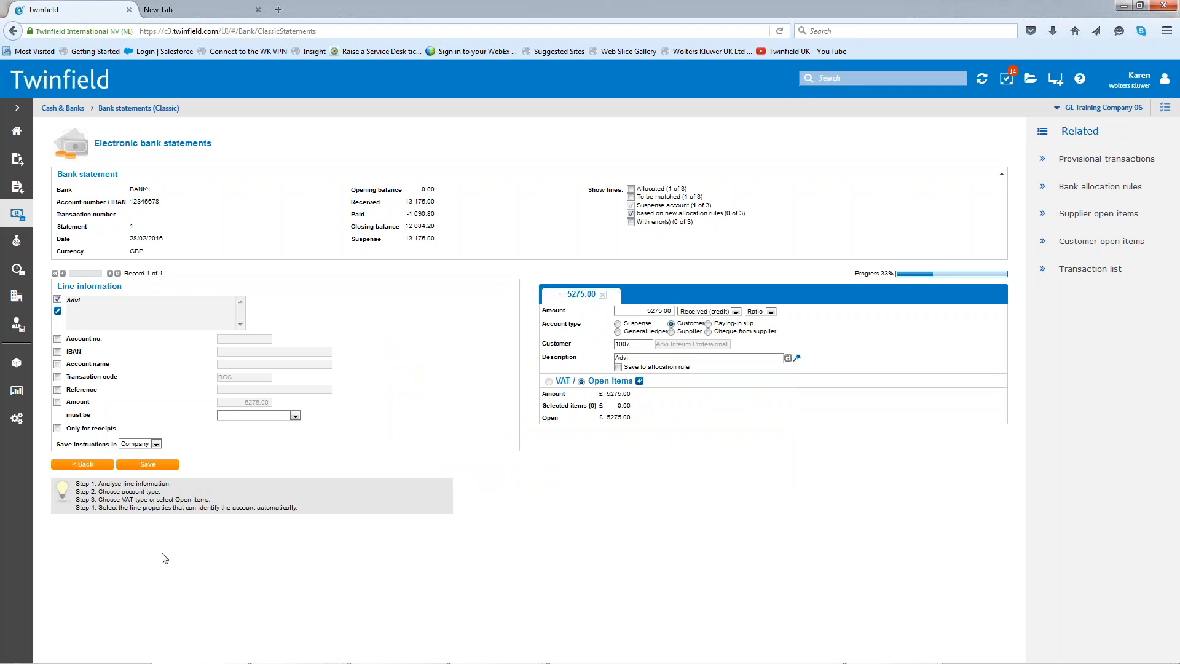
left_click(146, 463)
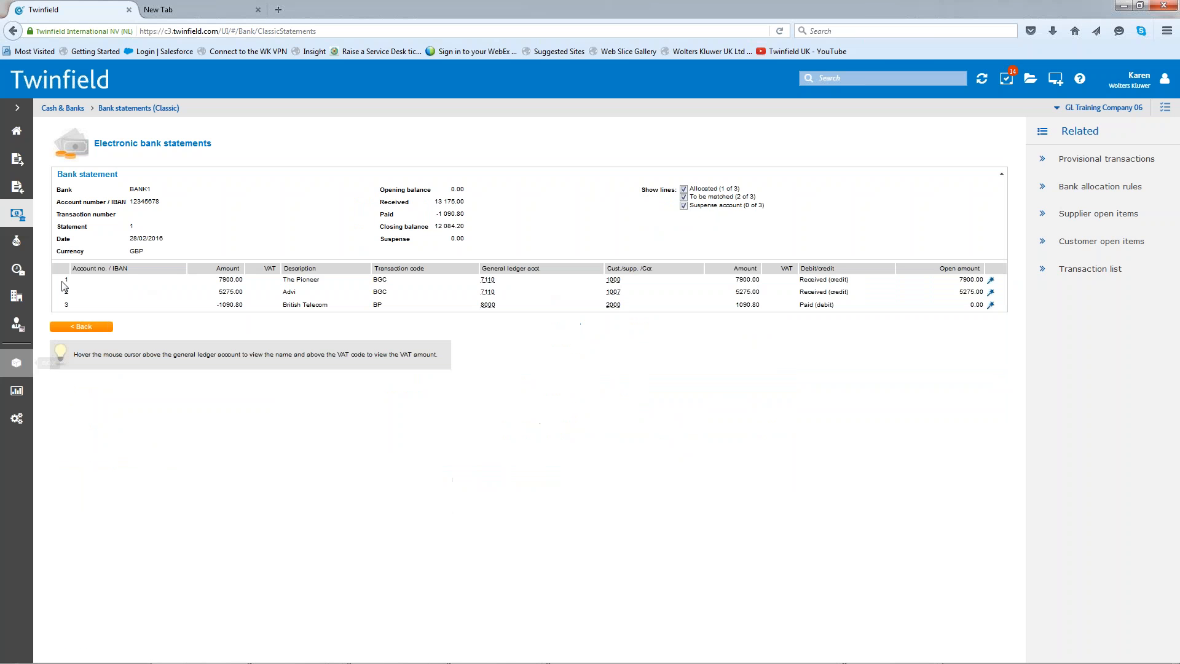
- Return to the statements overview and post the Barclays Bank statement dated 28/02/2016
left_click(107, 328)
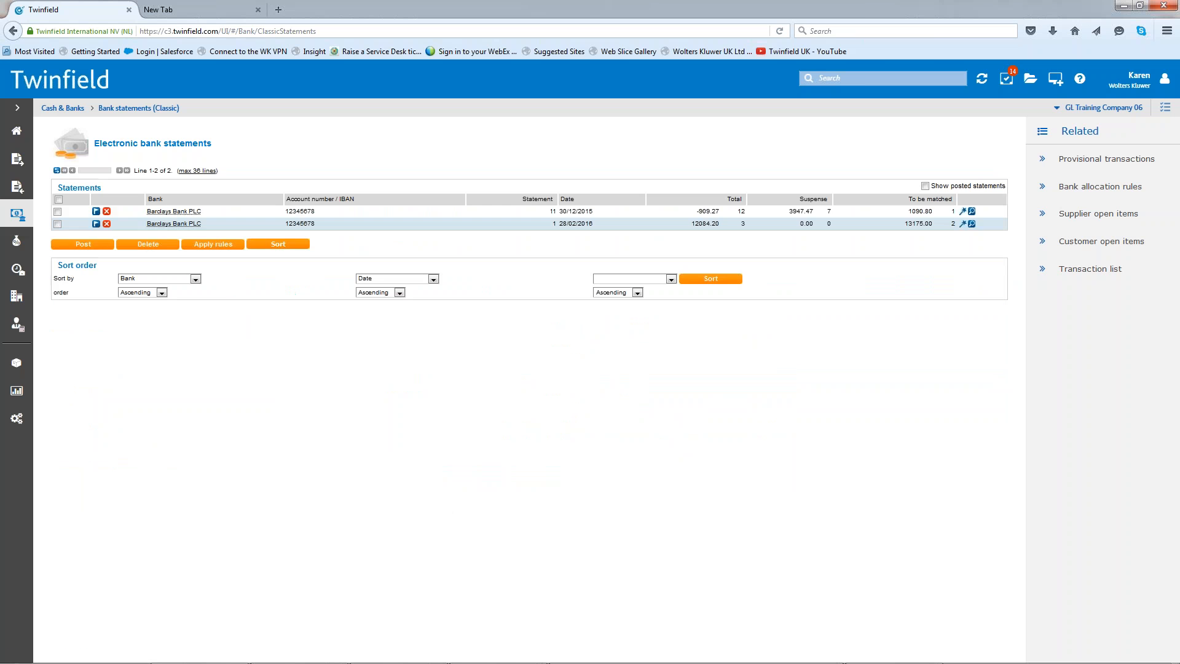
left_click(96, 225)
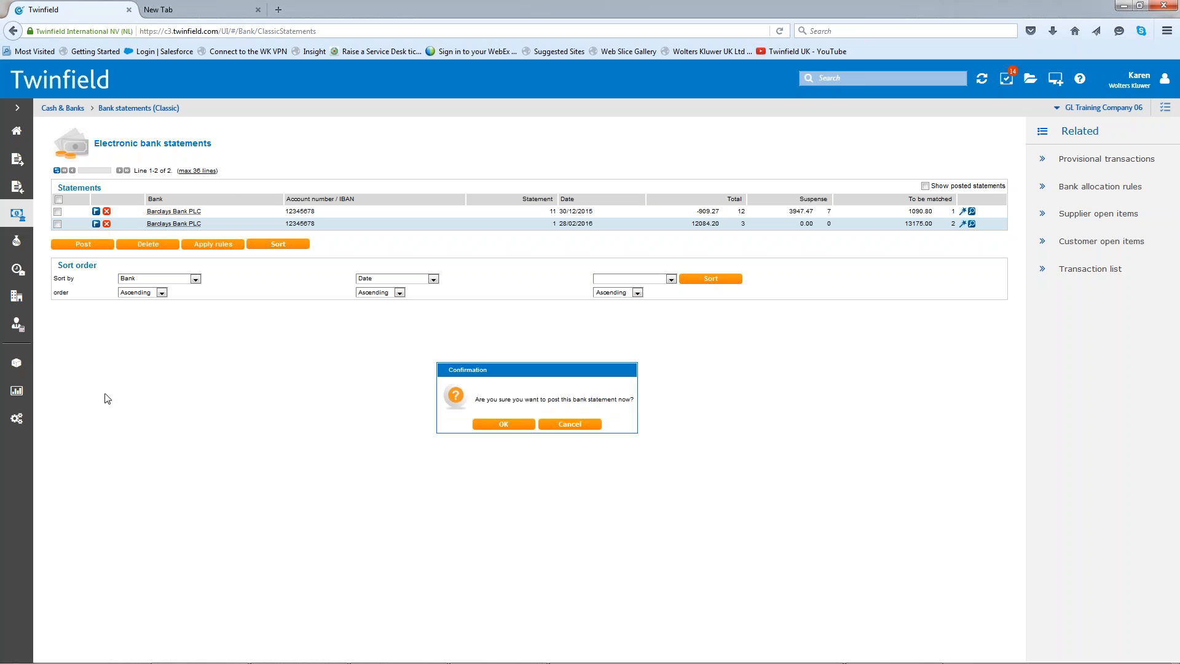
left_click(513, 426)
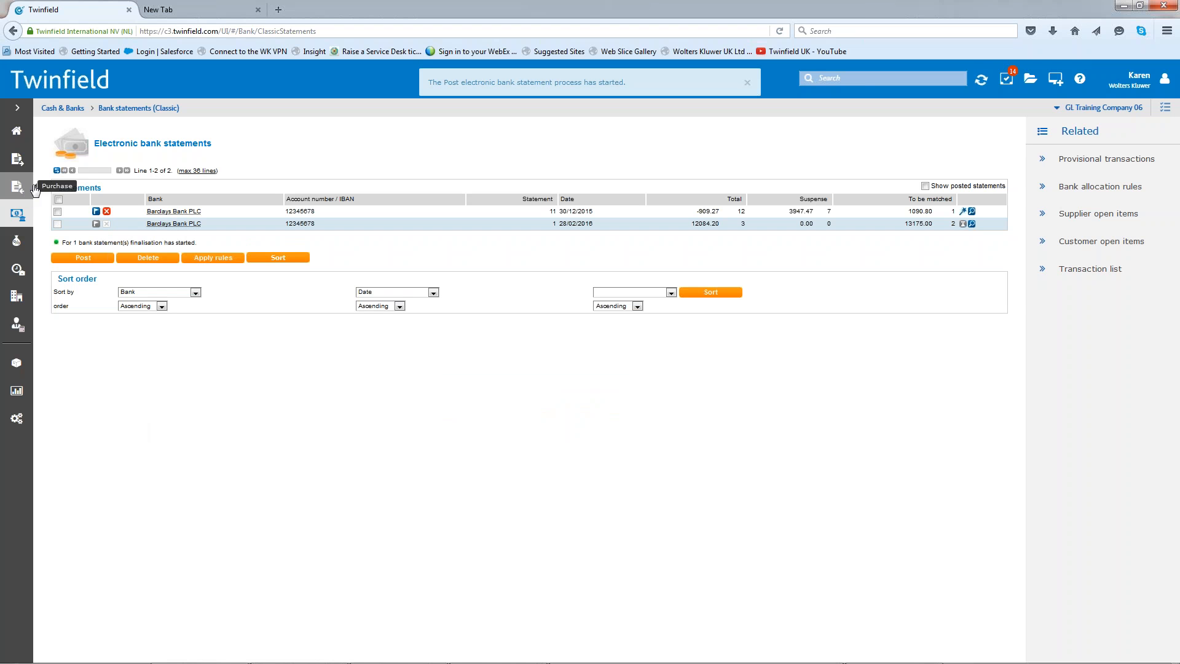
- Open the provisional Barclays Bank PLC transaction dated 28/02/2016 for editing from the dashboard's Provisional transactions tile
left_click(18, 134)
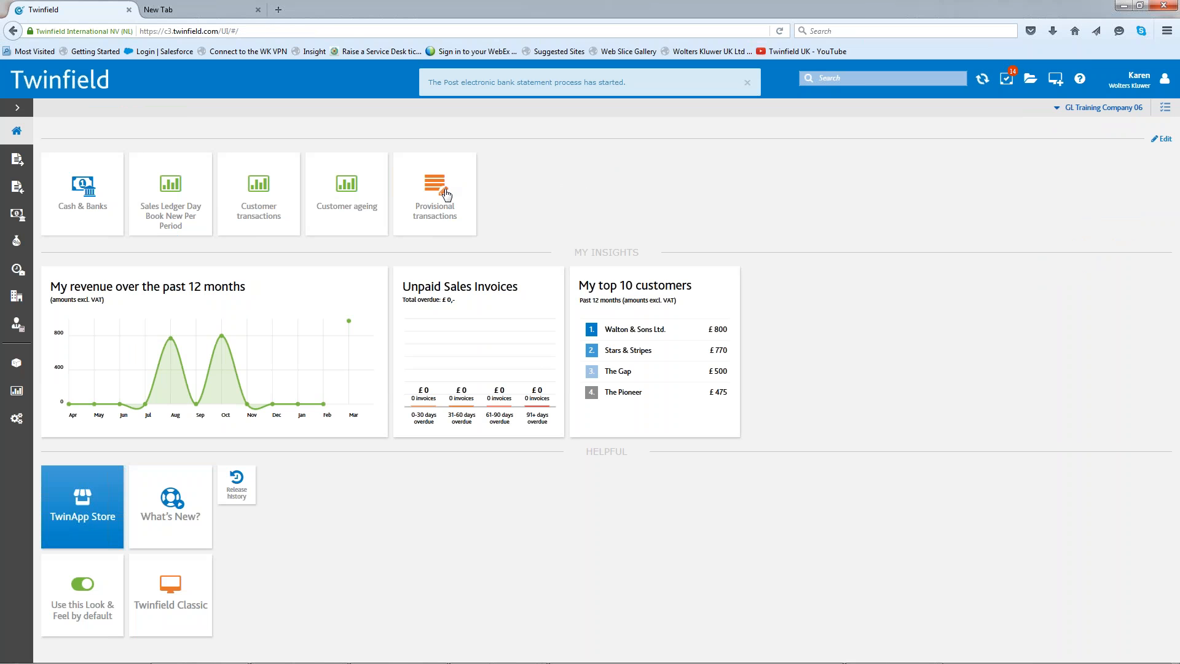
left_click(447, 192)
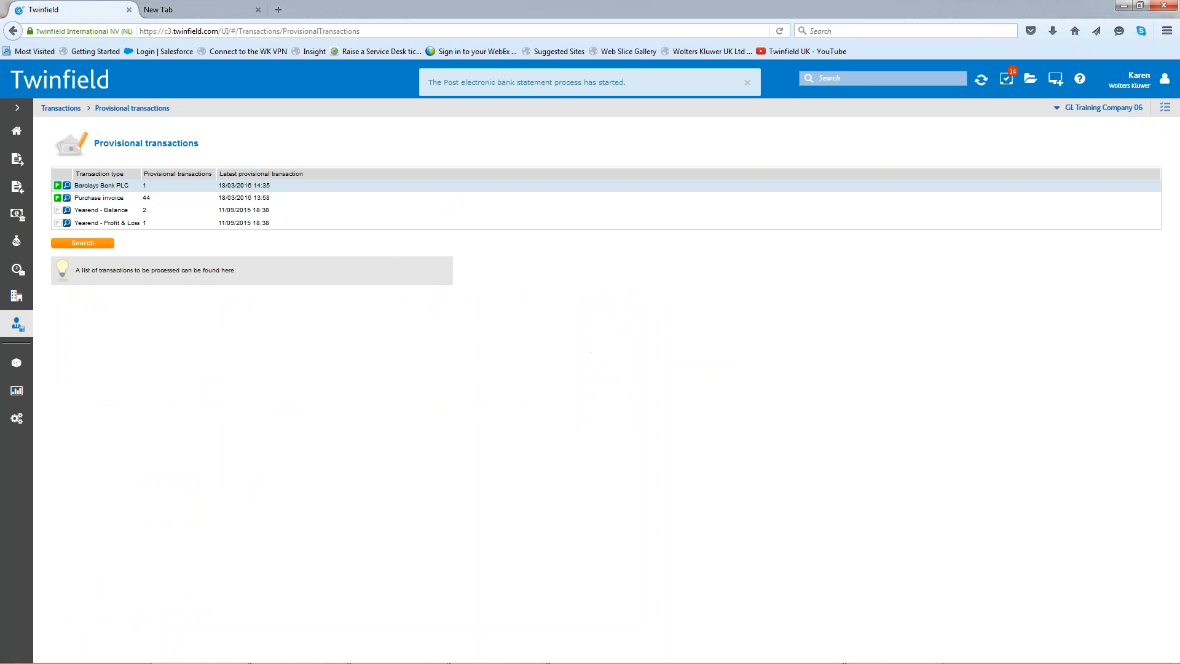
left_click(103, 186)
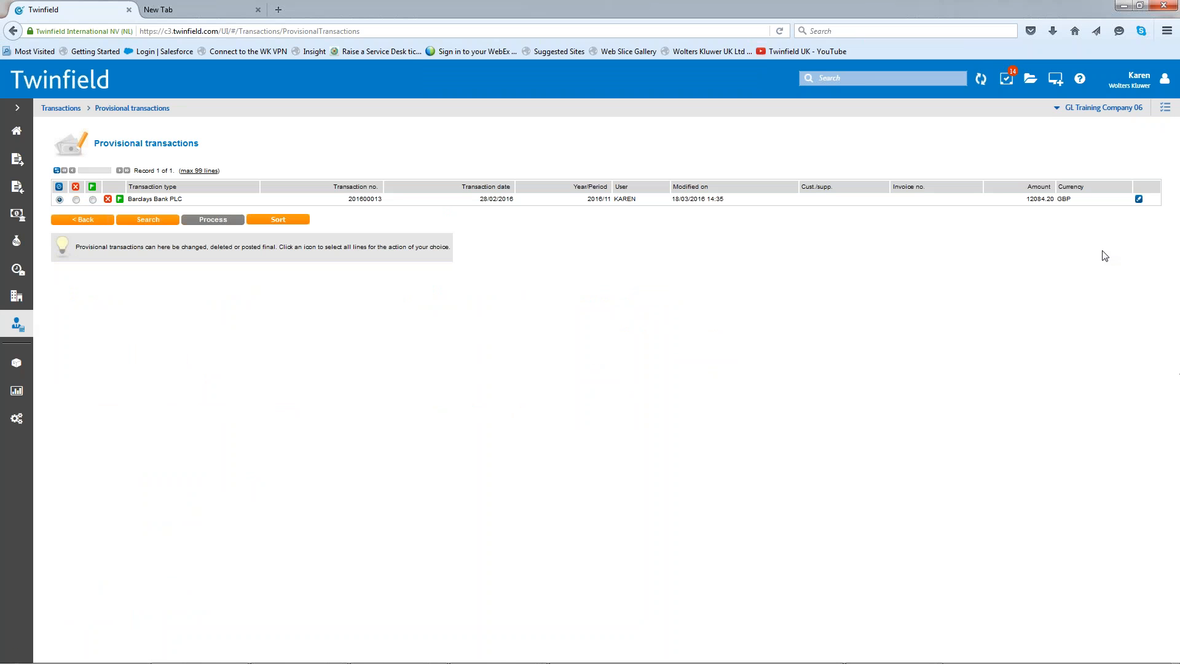
left_click(1139, 200)
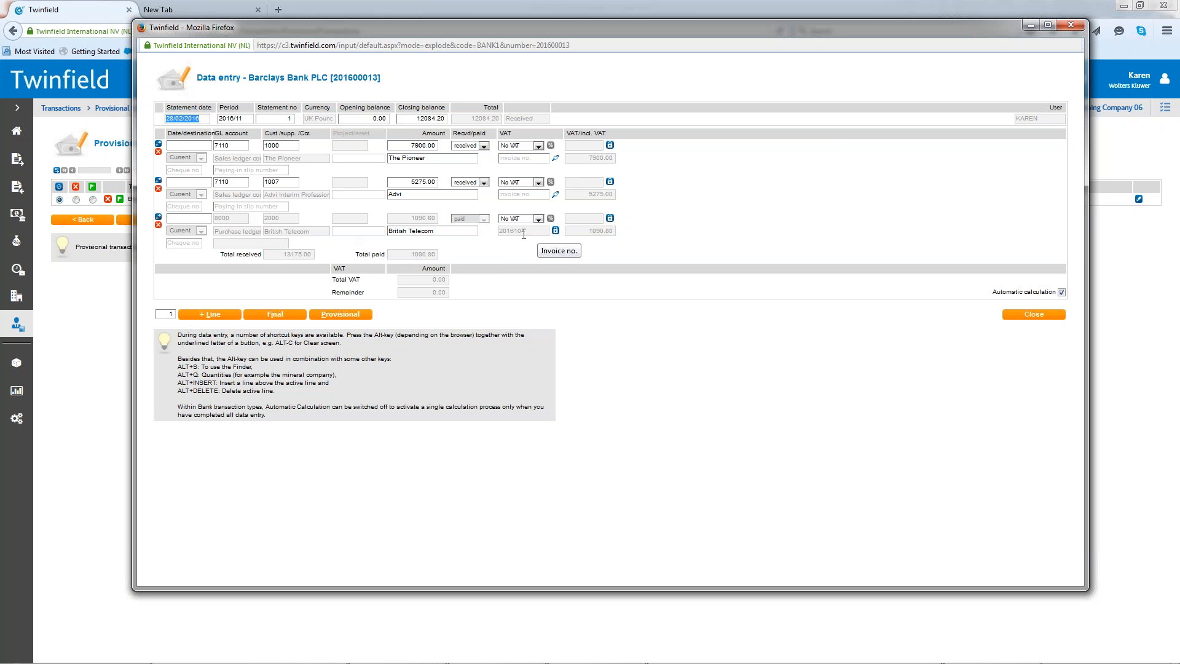
- Unmatch the British Telecom line by clearing its invoice number, and save the bank transaction as provisional
left_click(555, 231)
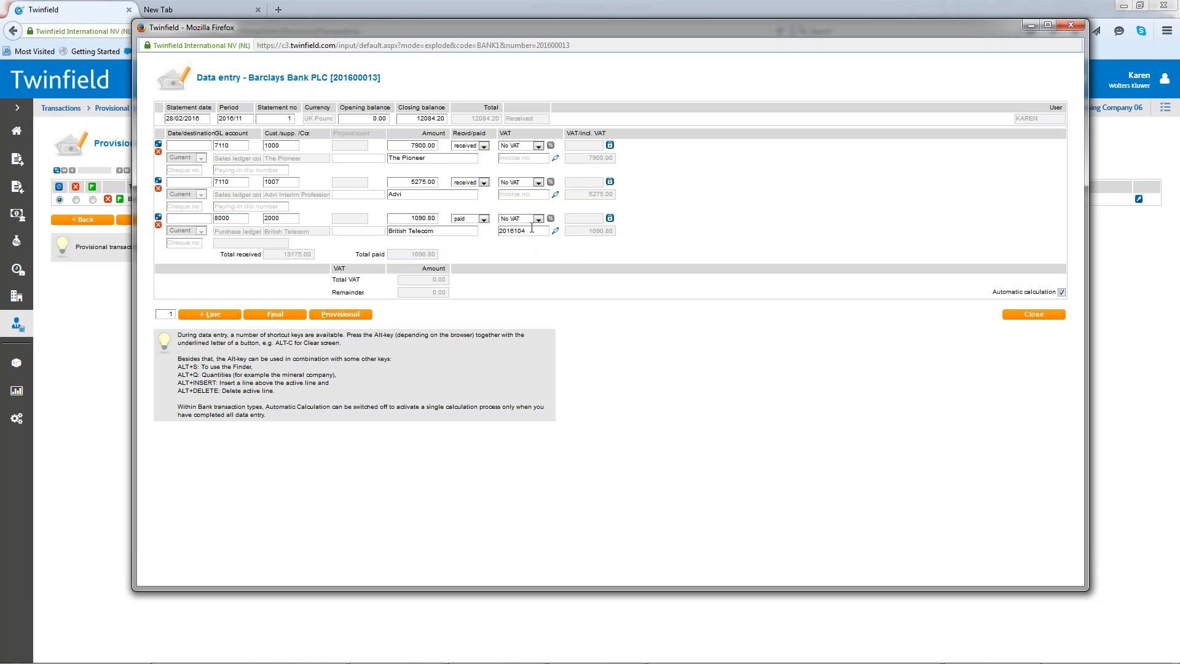
left_click(537, 232)
key("BackSpace")
left_click(341, 315)
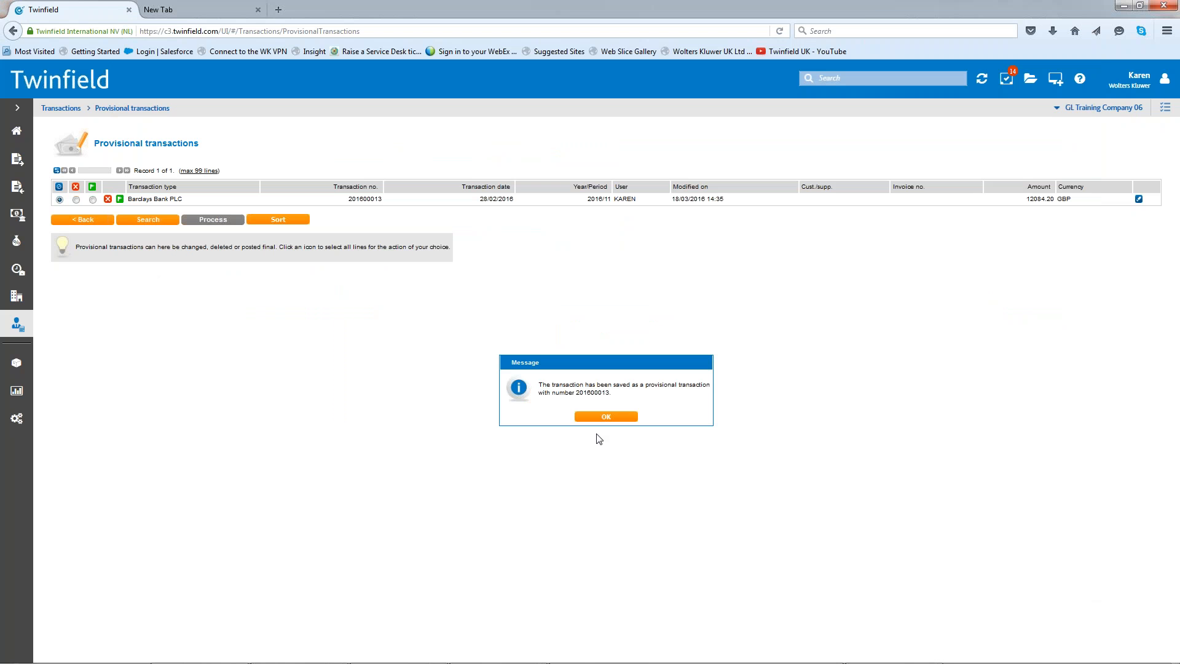
- Reopen the provisional Barclays Bank PLC transaction, match the British Telecom line to open invoice 2016104, and post the transaction as final
left_click(607, 417)
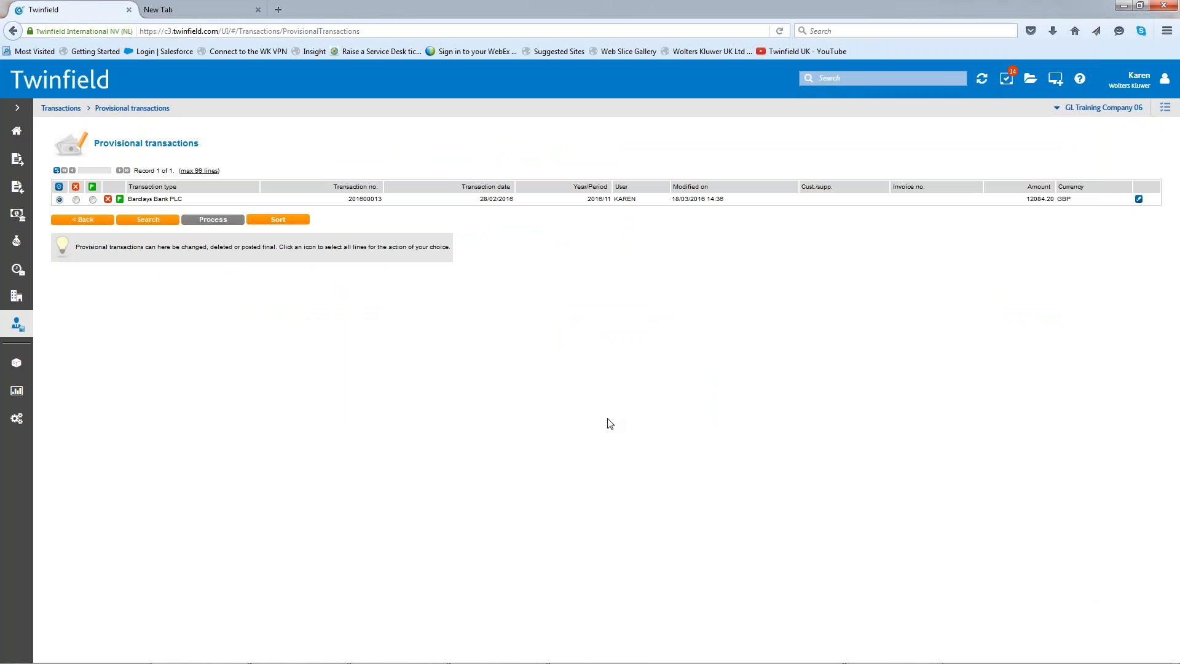
left_click(1139, 200)
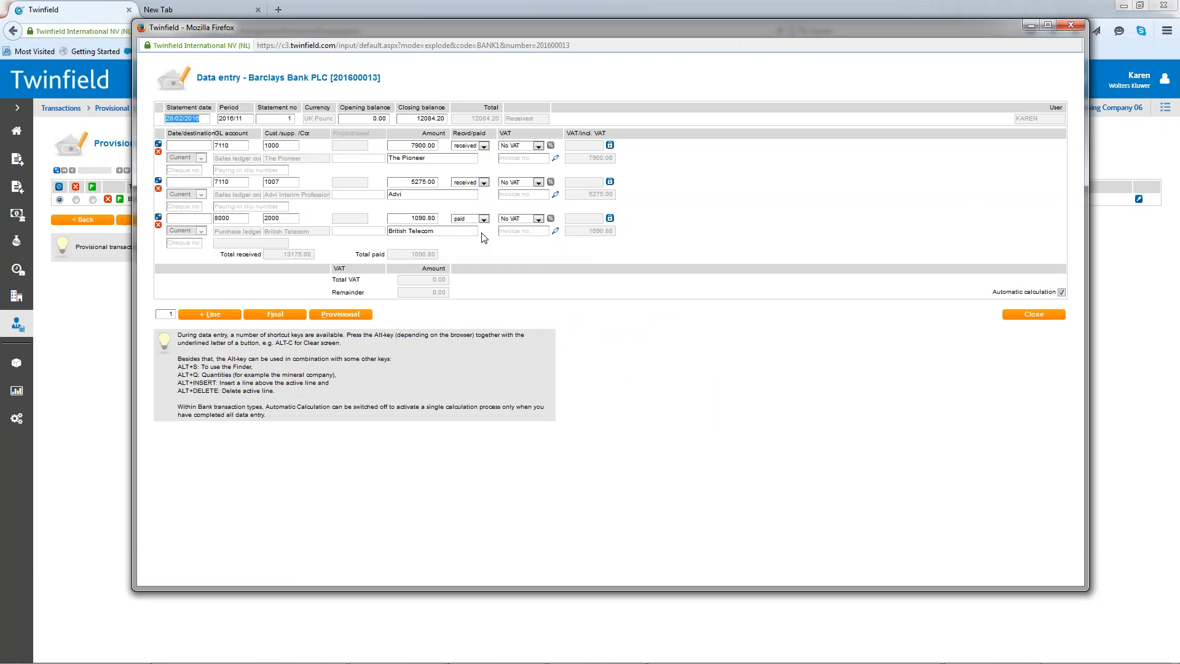
left_click(556, 234)
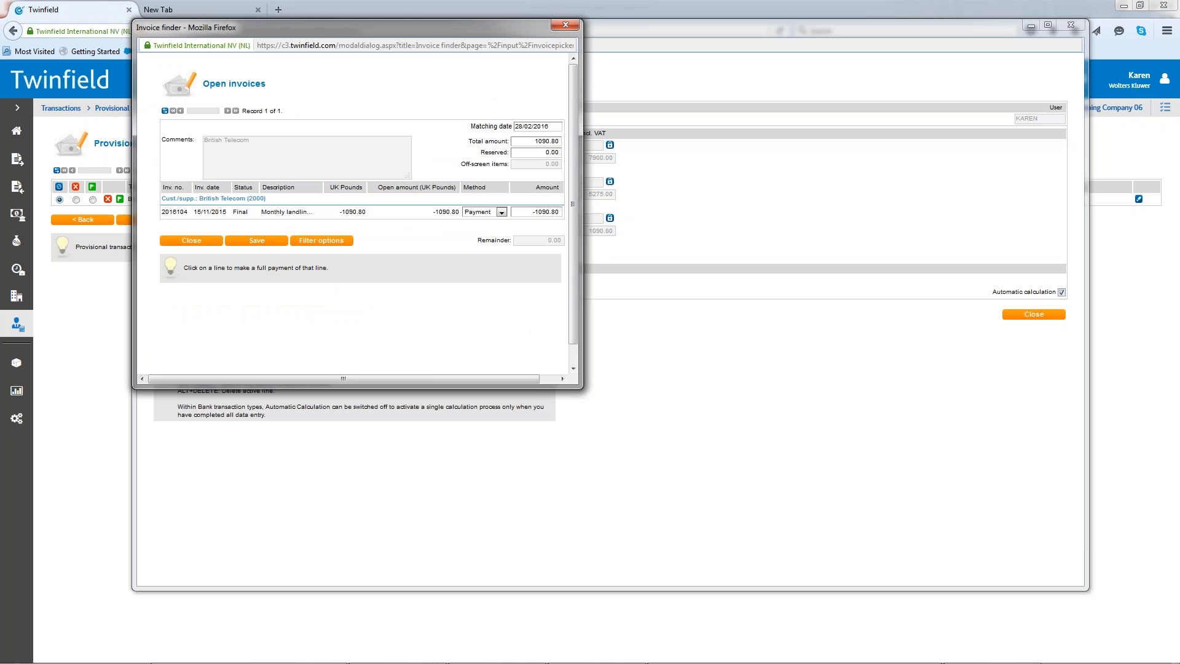
left_click(252, 240)
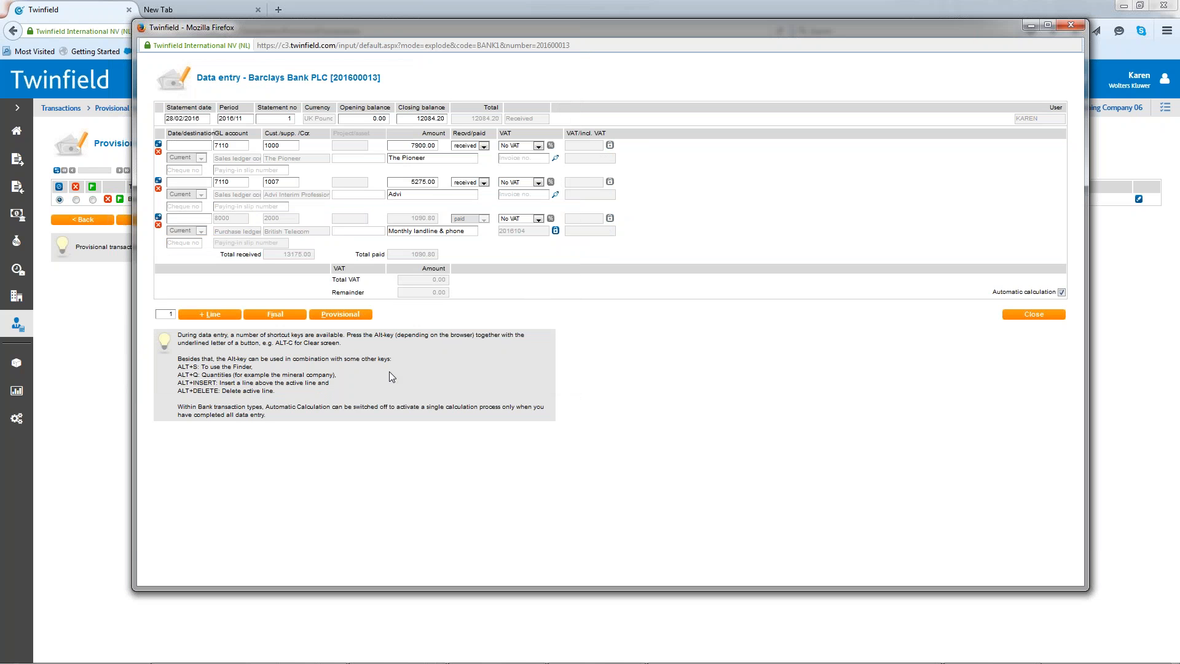
left_click(276, 315)
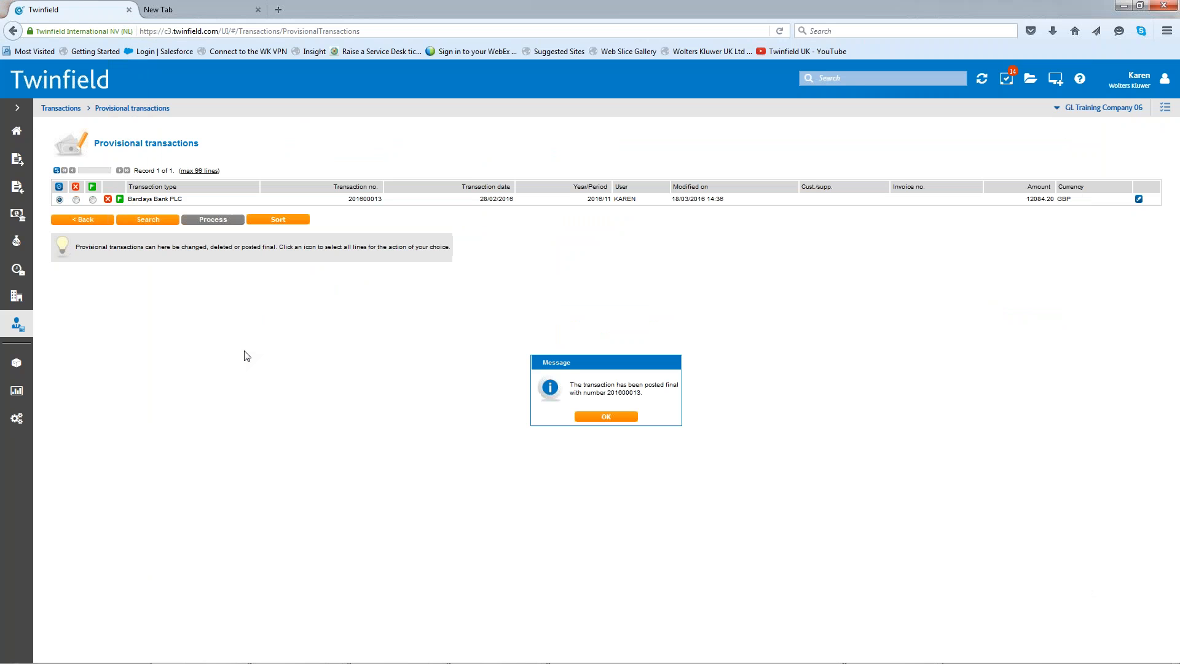
left_click(610, 419)
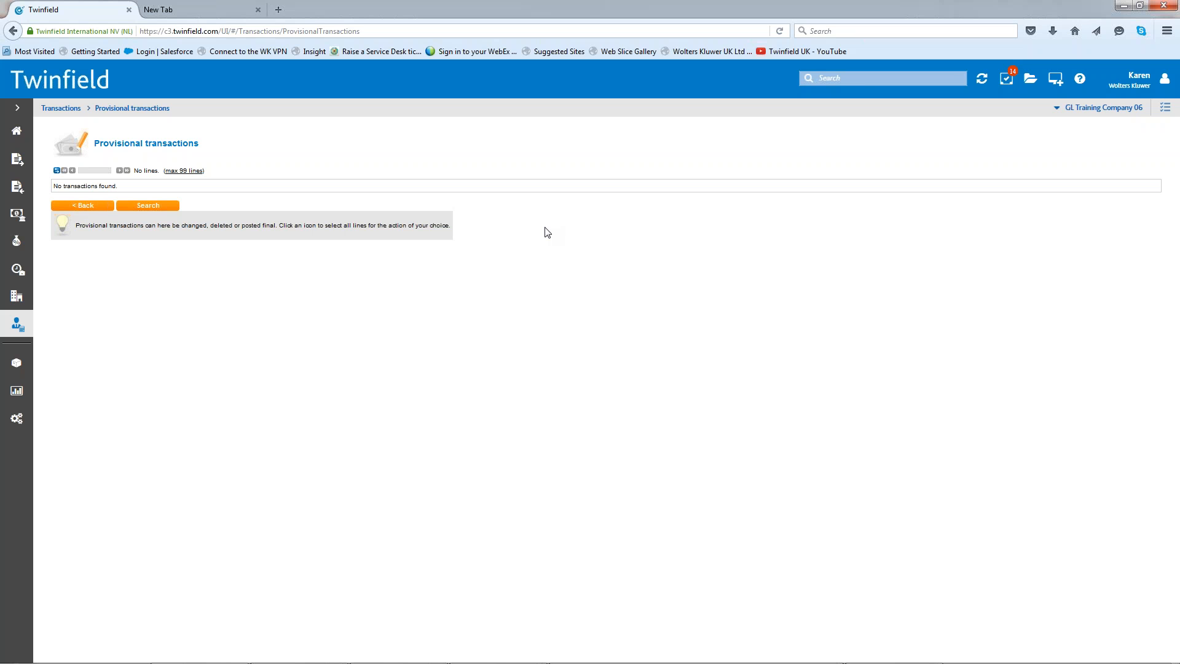
- Open supplier matching from Financial professionals without entering criteria, and sort the matching schedule by supplier
left_click(17, 327)
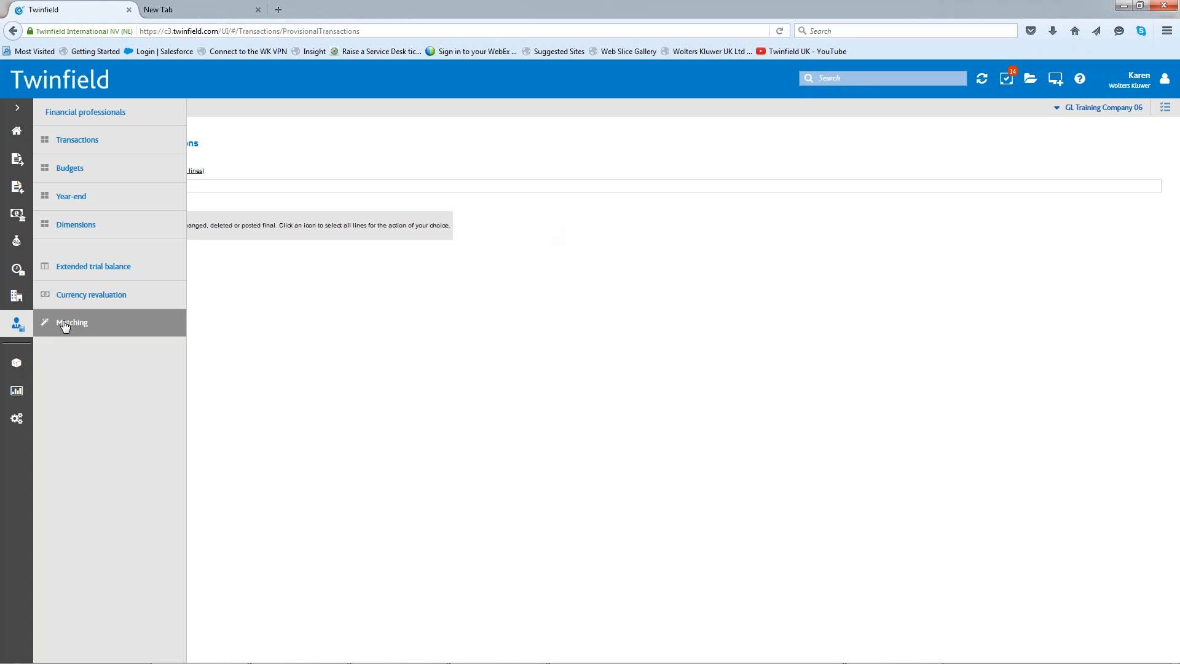
left_click(65, 324)
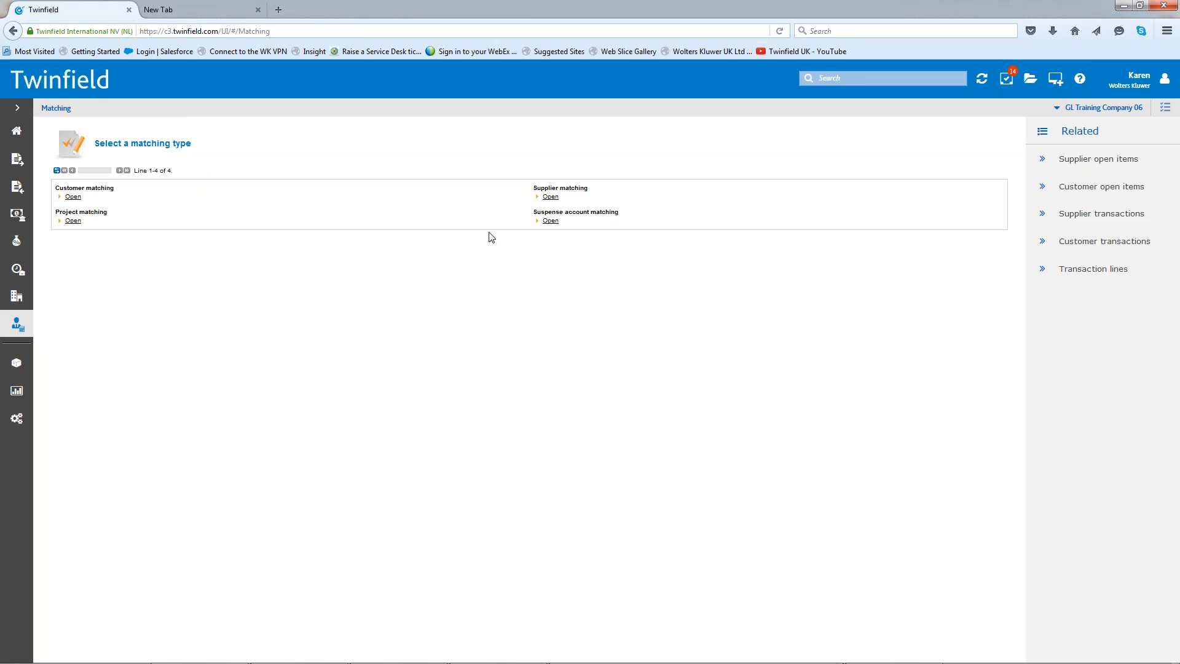
left_click(550, 196)
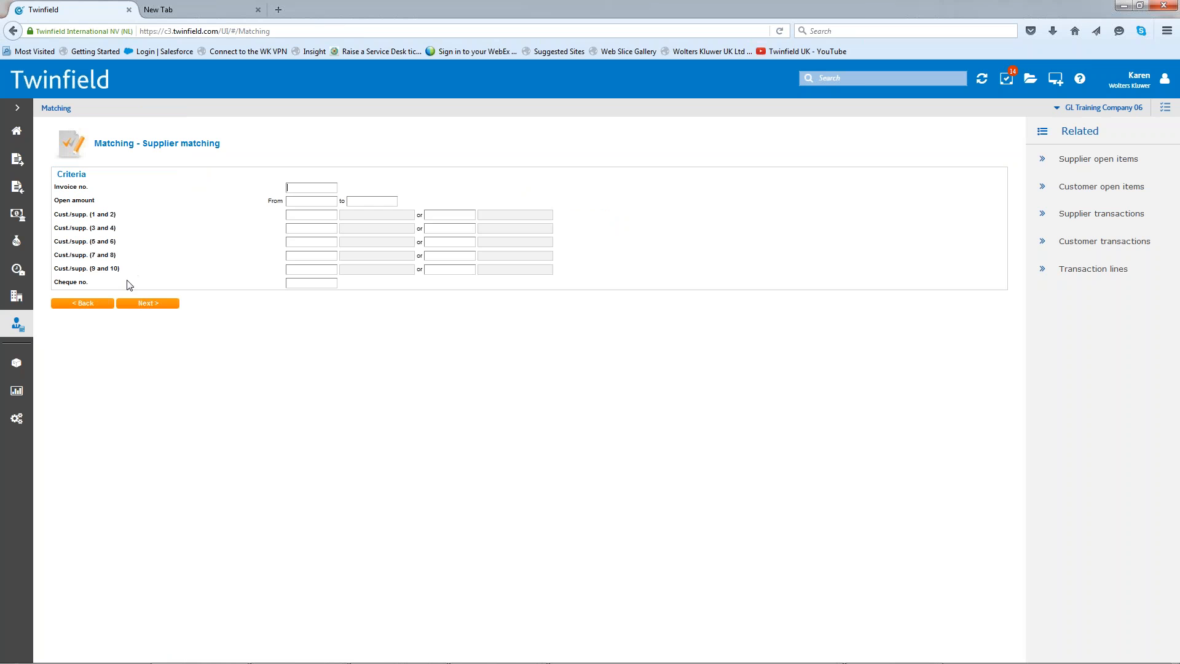
left_click(144, 305)
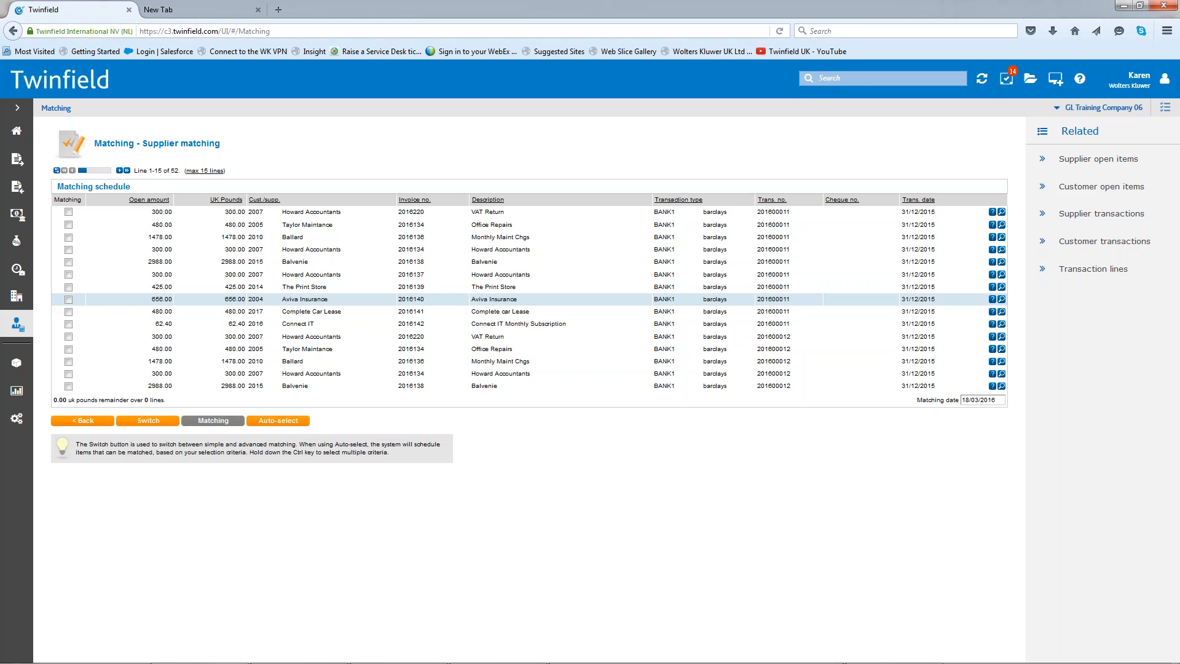
left_click(257, 199)
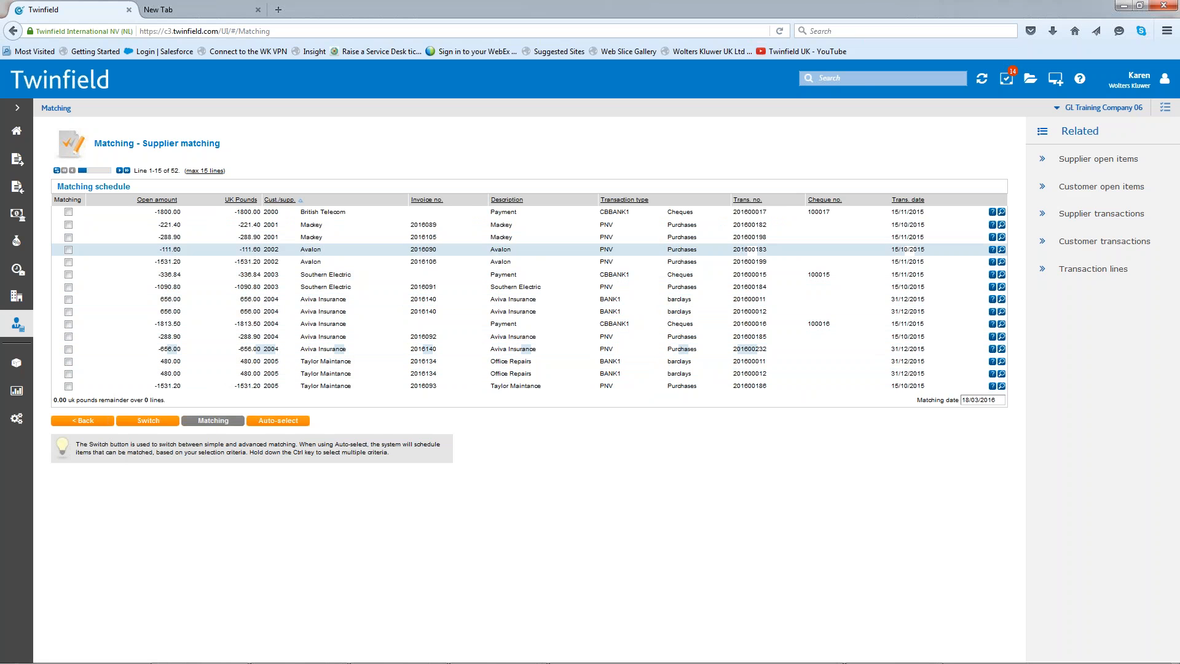
- Match the Howard Accountants bank payment 201600011 for invoice 2016134 with the purchase transaction 201600227
left_click(120, 172)
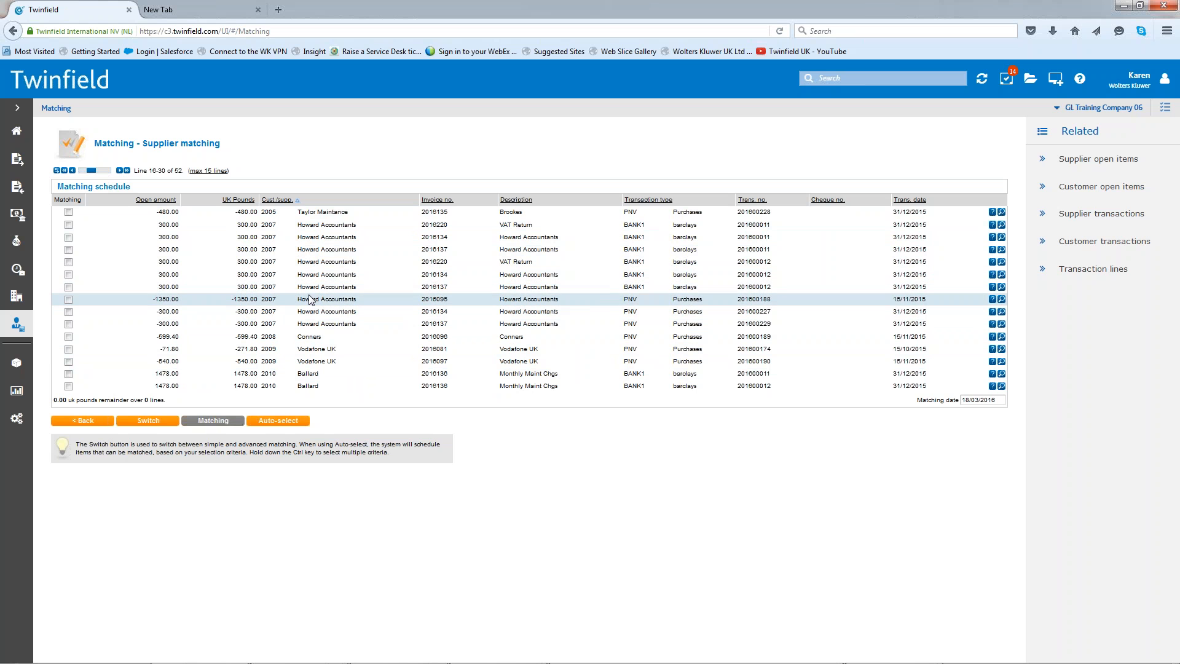
left_click(69, 238)
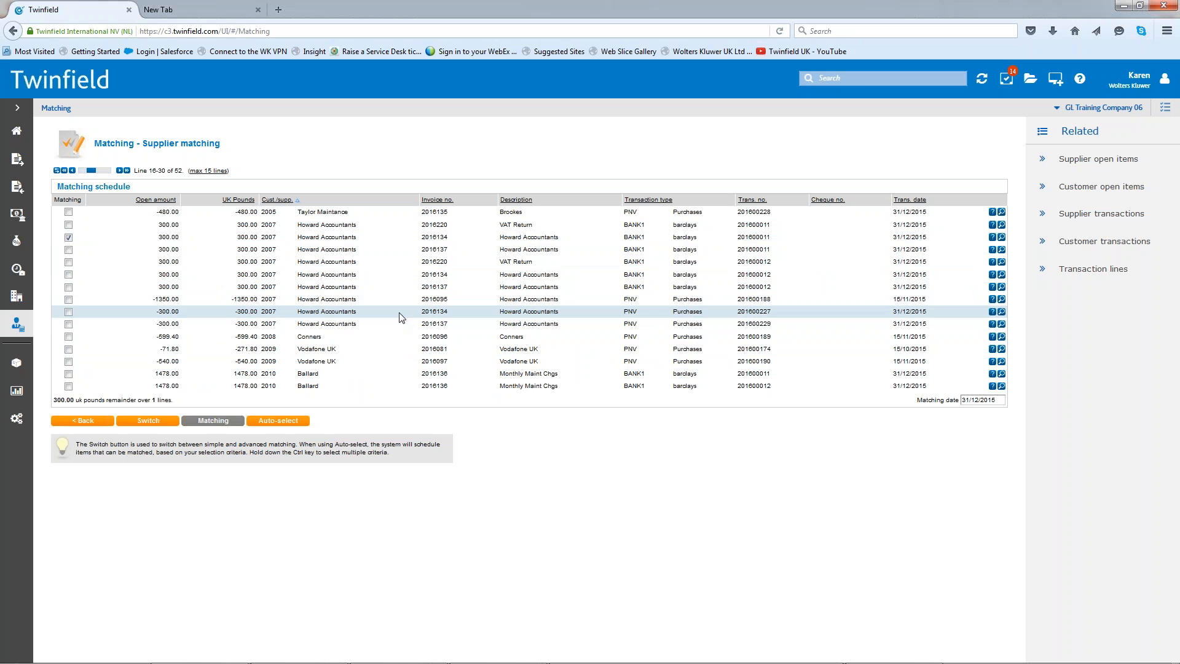
left_click(68, 311)
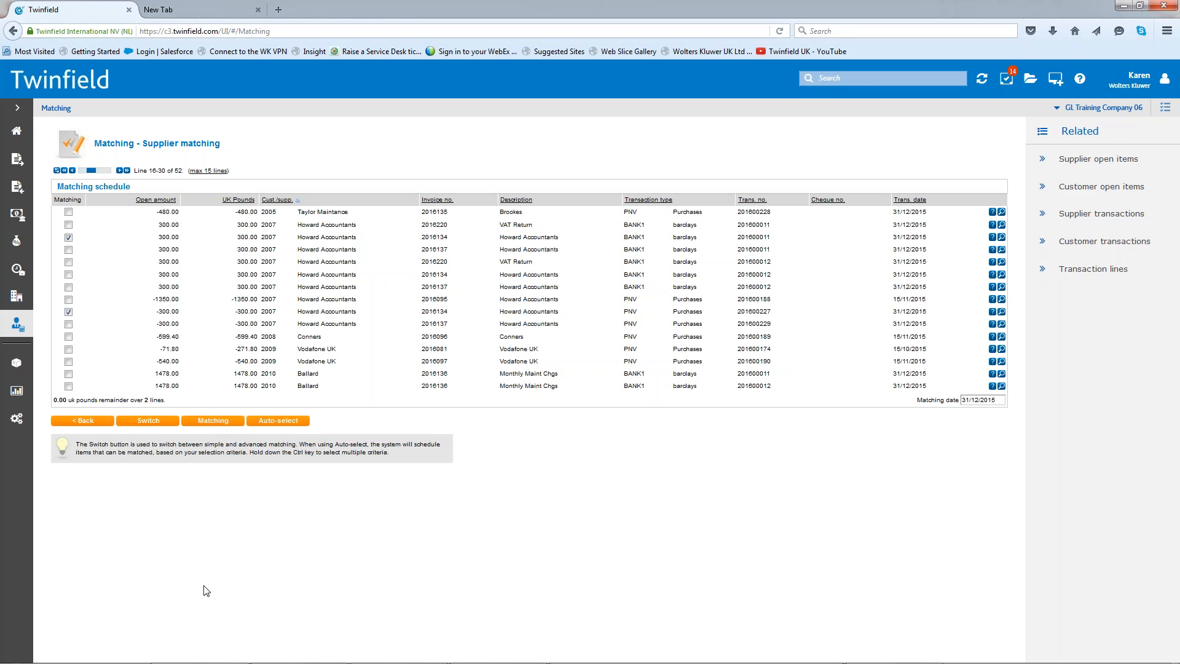
left_click(214, 421)
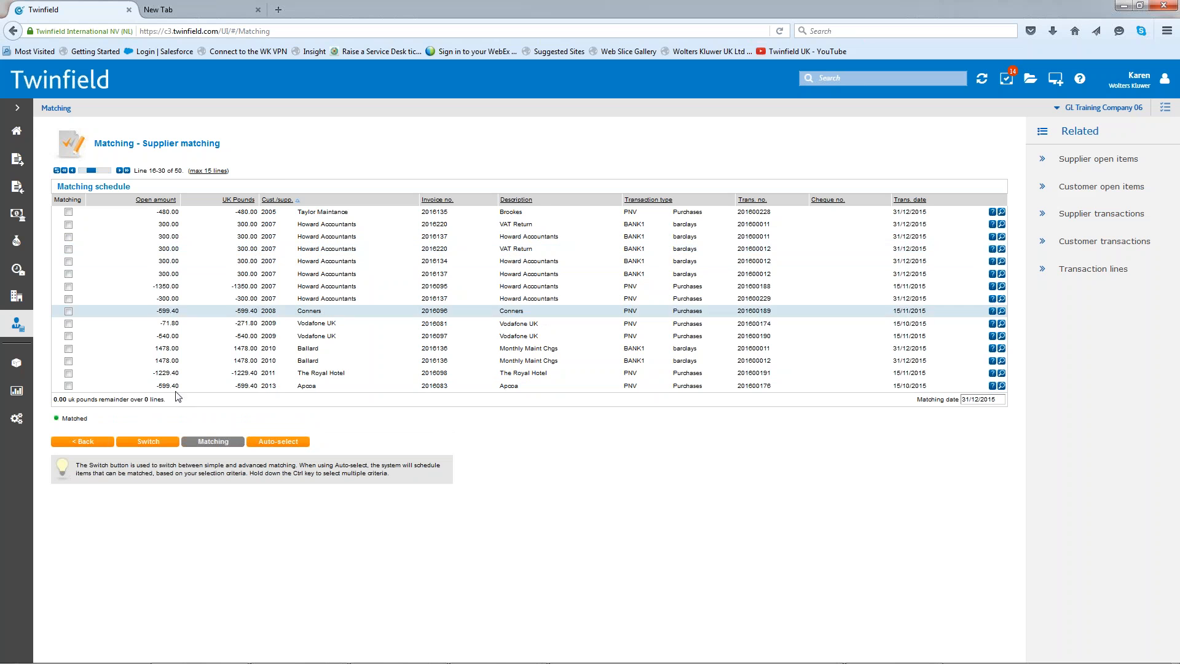
- Leave supplier matching and open the customer matching schedule filtered to the customer Stars & Stripes
left_click(84, 444)
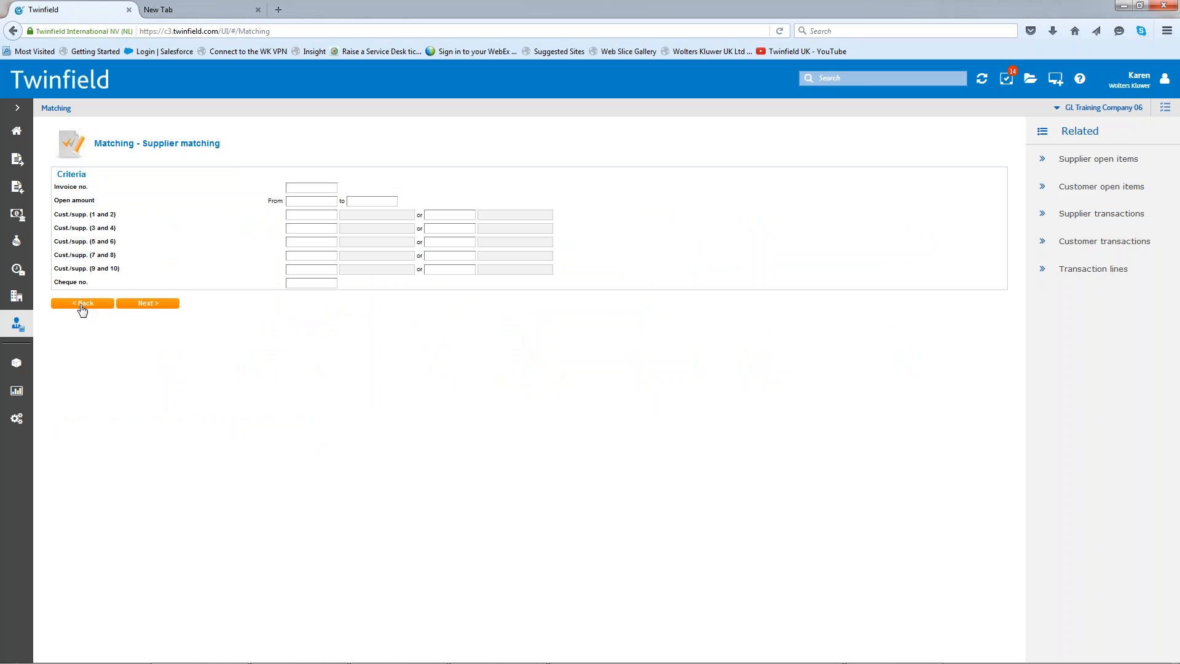
left_click(82, 305)
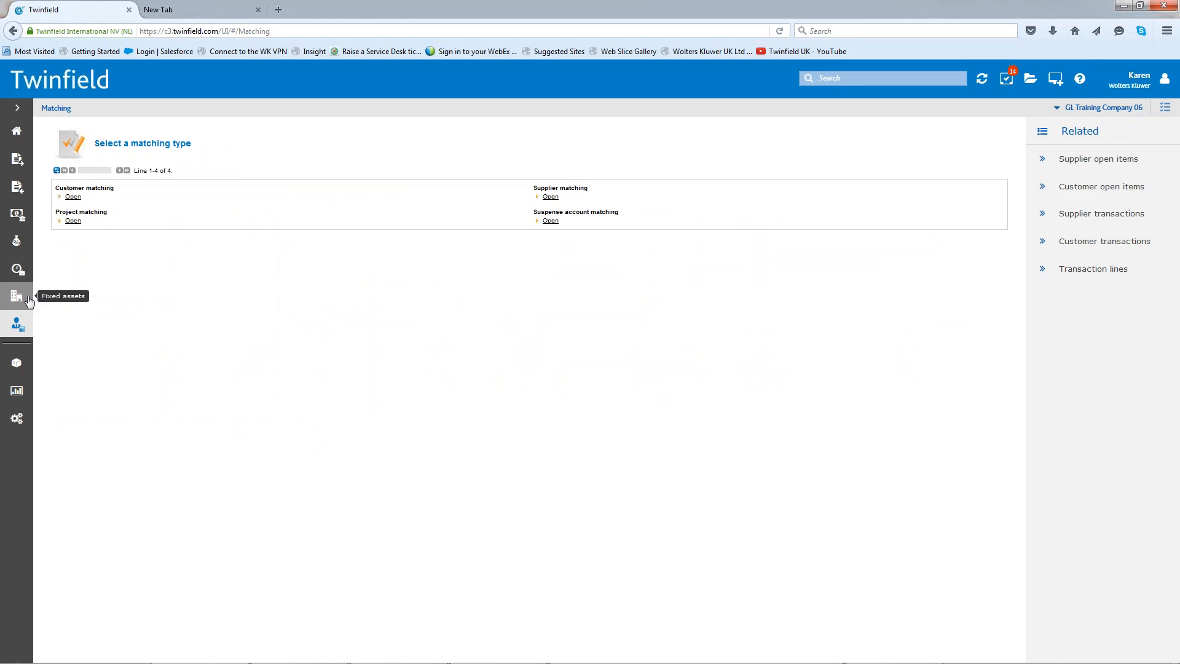
left_click(73, 198)
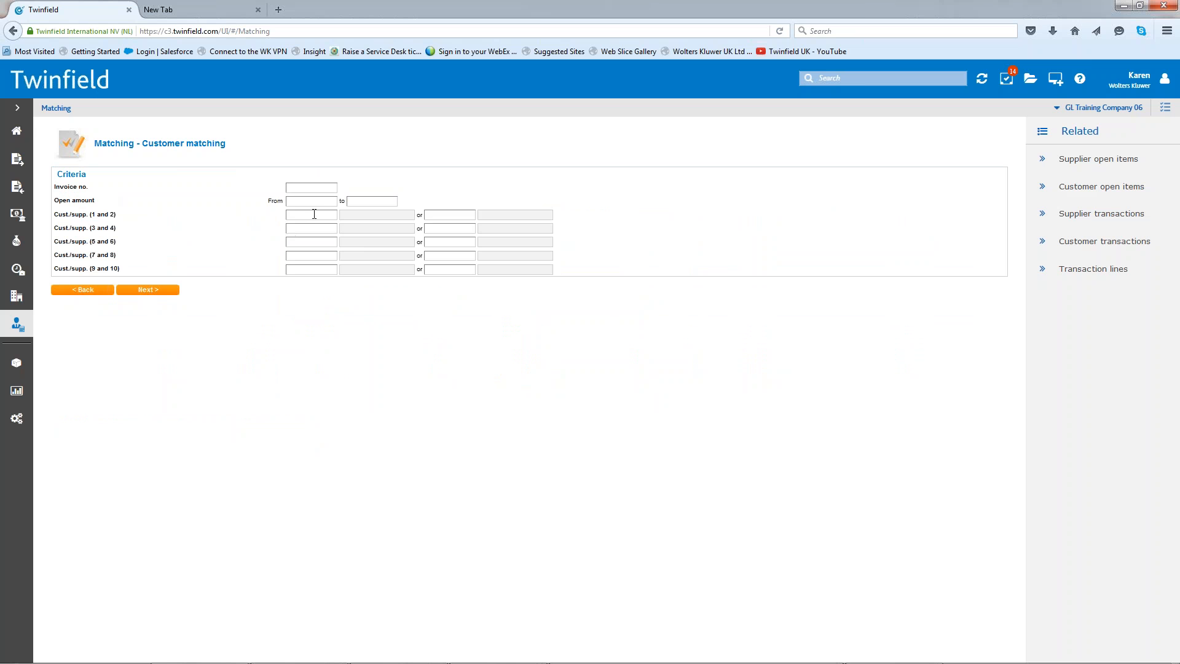
type("stars")
left_click(314, 226)
left_click(159, 295)
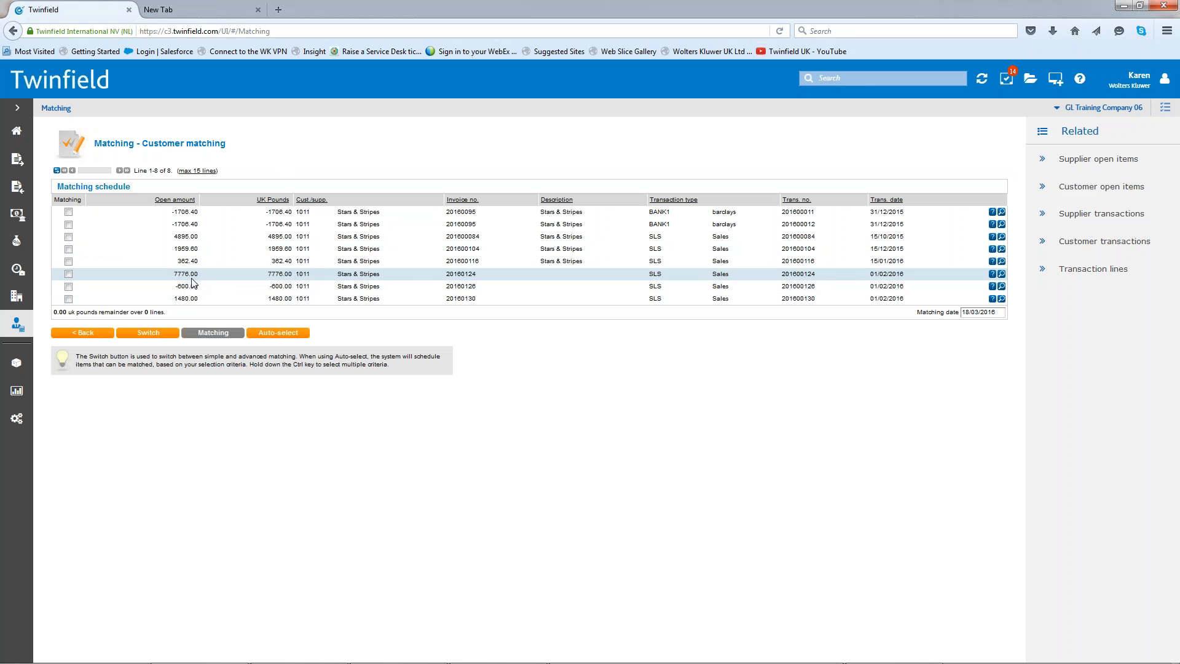
- Match the -600.00 credit 20160126 against 600.00 of invoice 20160124 using advanced matching
left_click(68, 287)
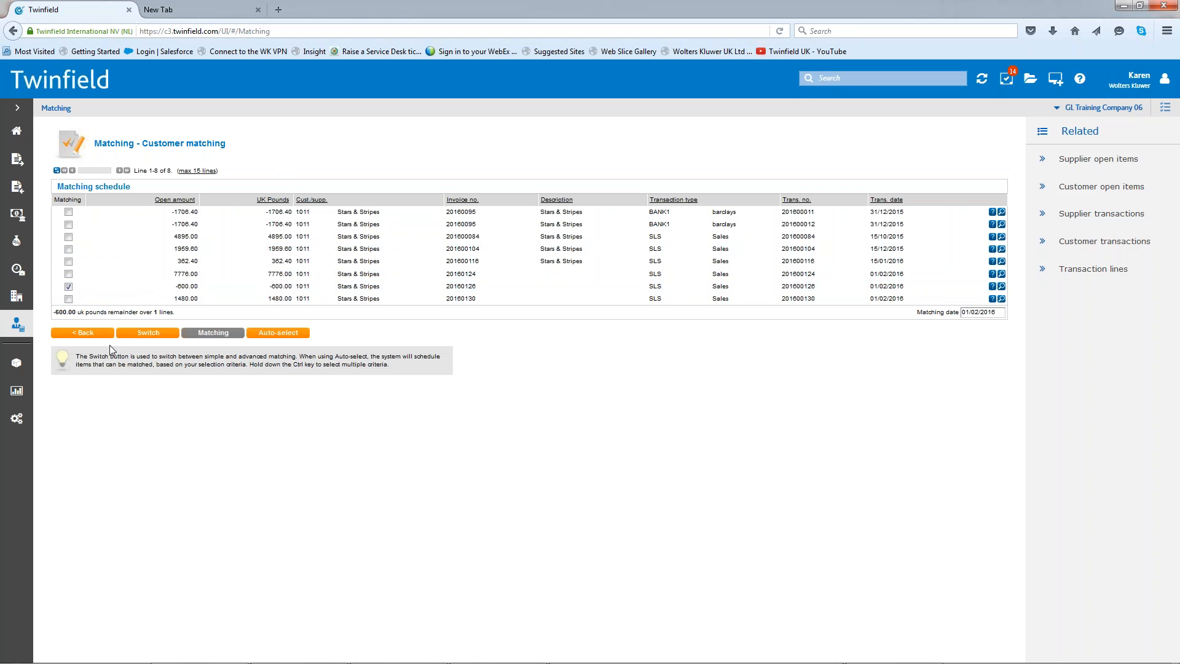
left_click(142, 330)
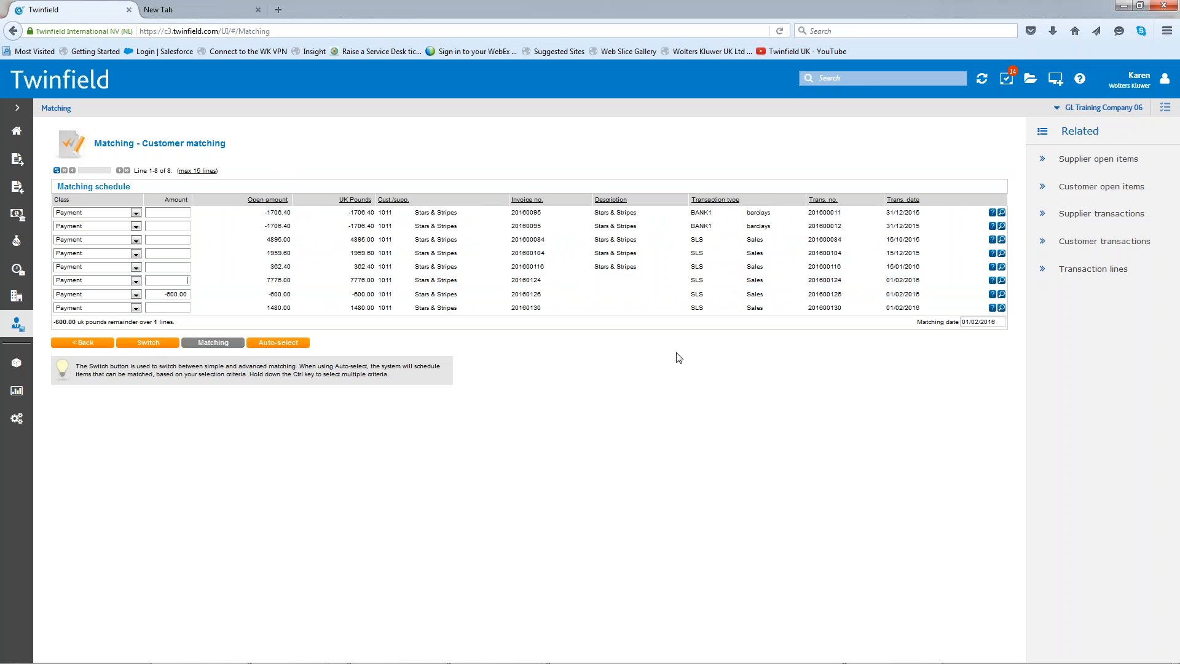
type("600")
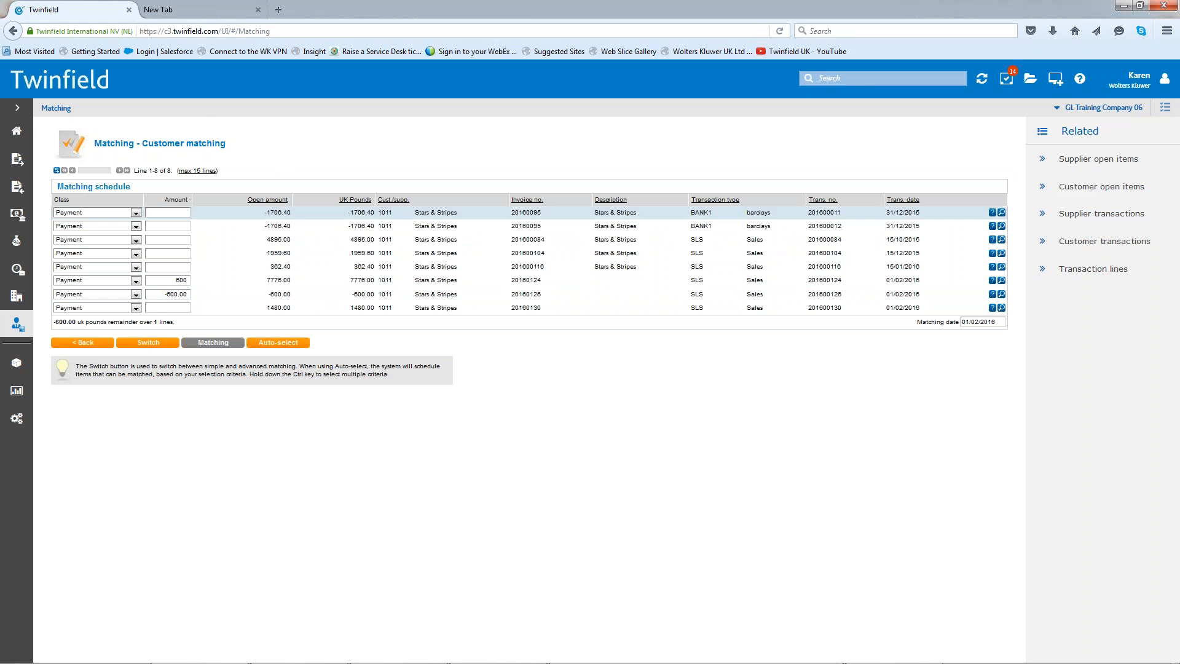
key("Tab")
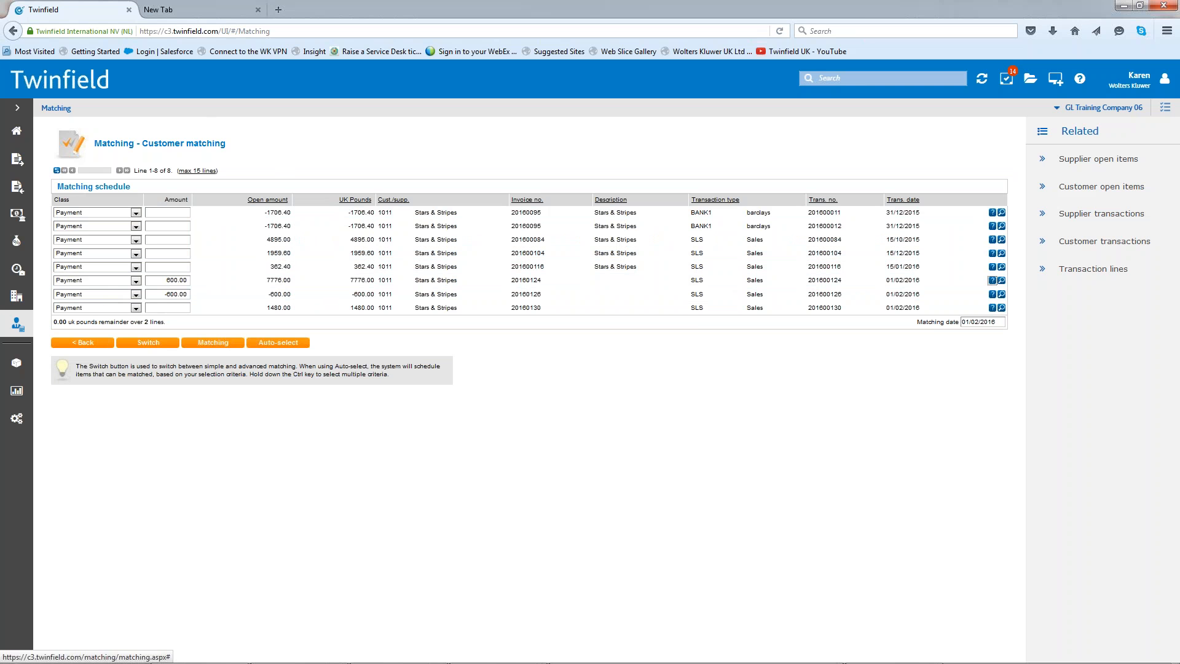
left_click(210, 343)
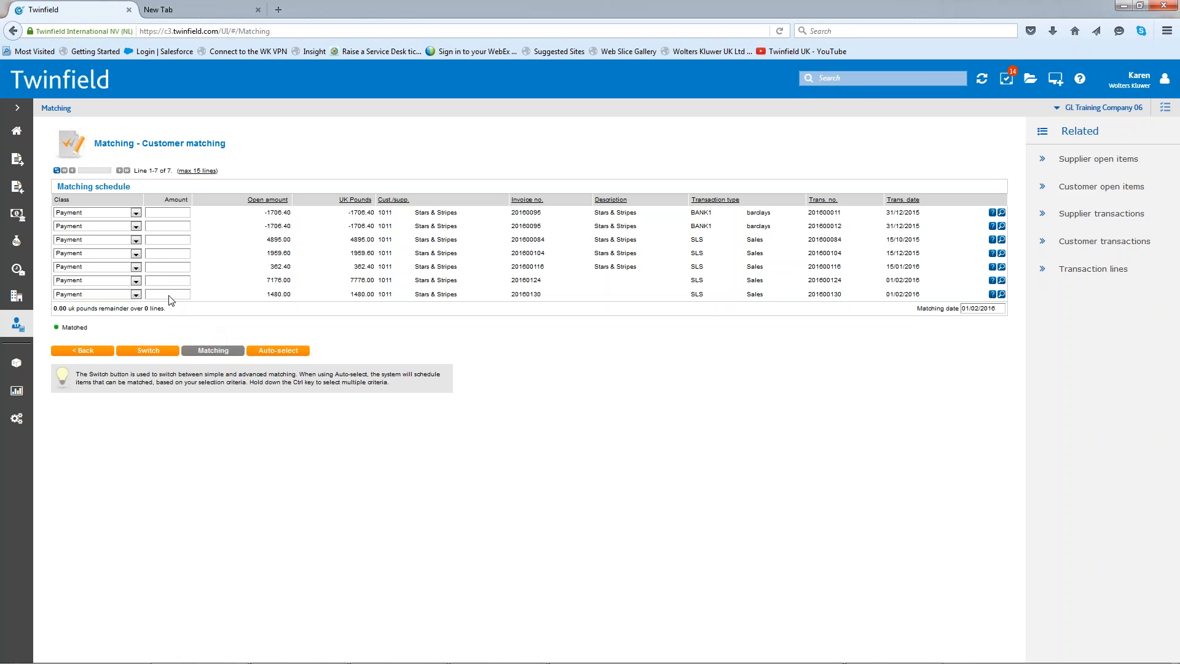
- Switch the matching schedule back to simple matching, leave customer matching, and return to the home dashboard
left_click(153, 357)
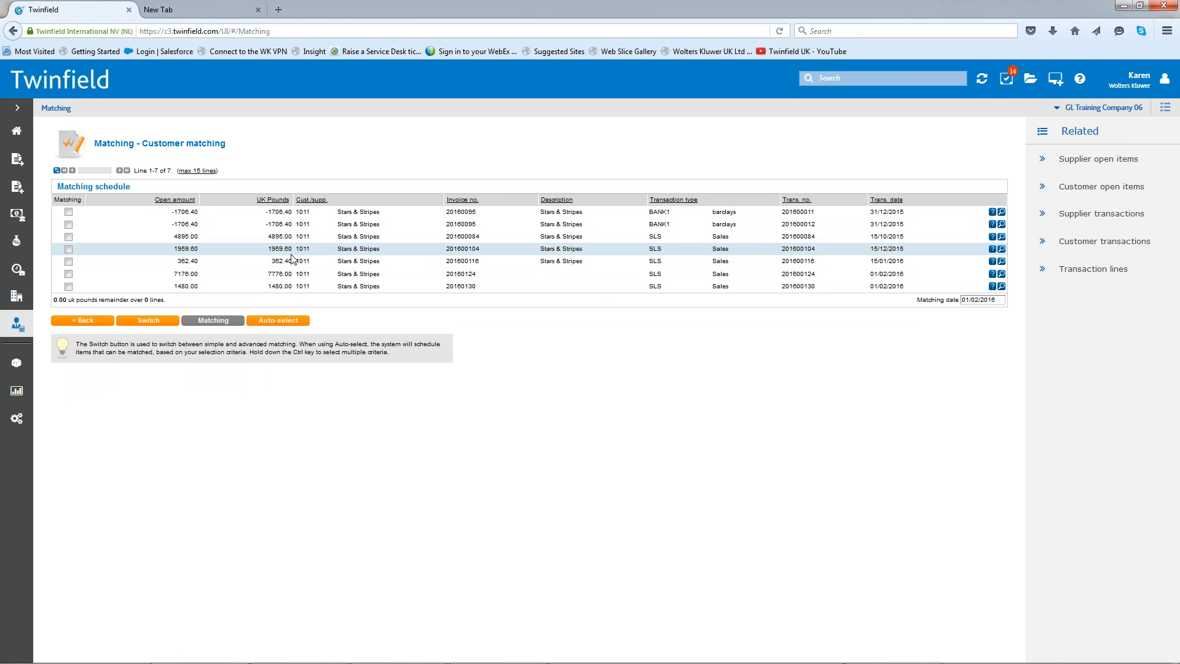
left_click(85, 321)
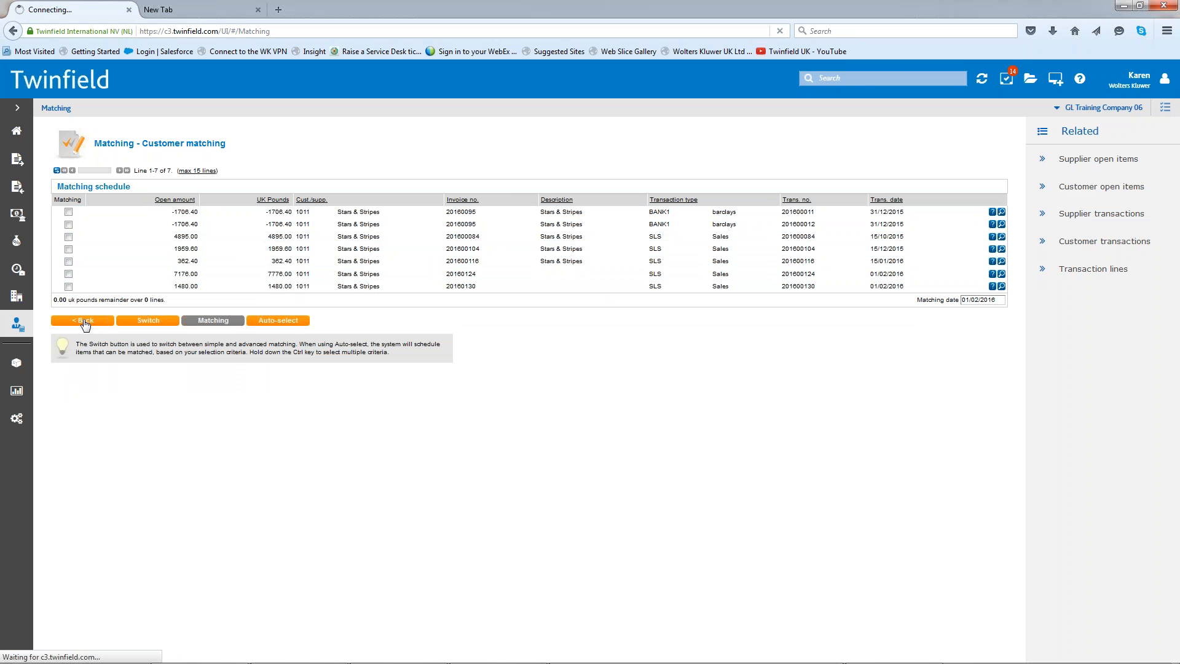
left_click(97, 292)
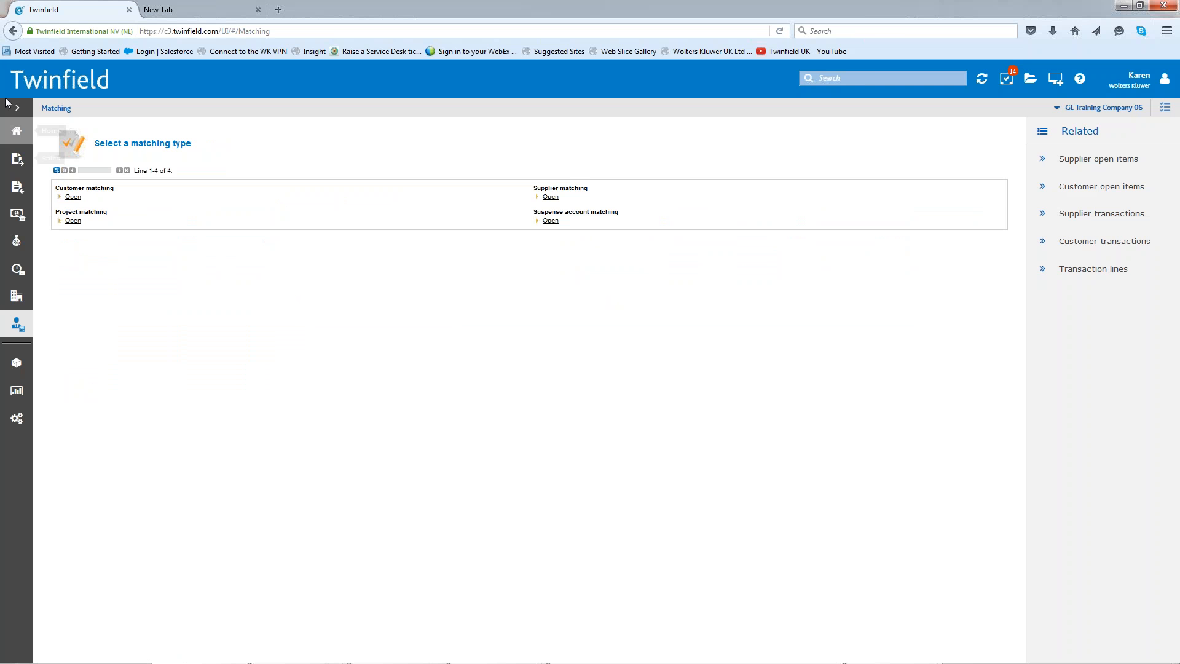
left_click(17, 134)
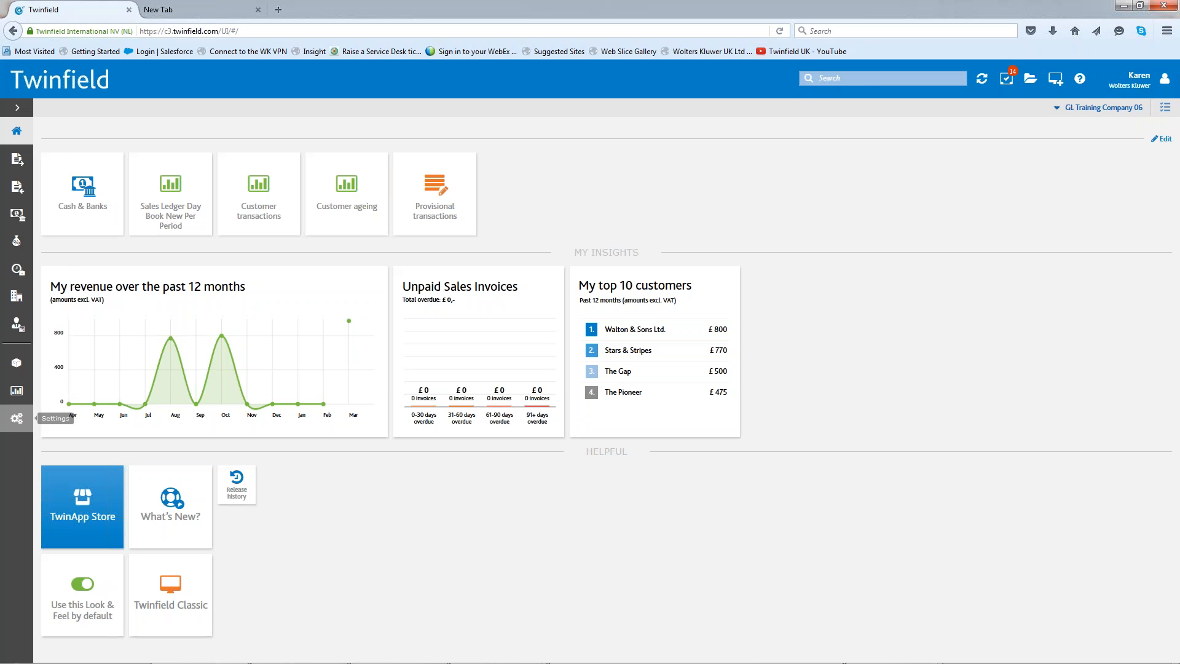
- Run the General Ledger report Matched transactions for the customer Stars & Stripes and review its matches through to the end
left_click(17, 391)
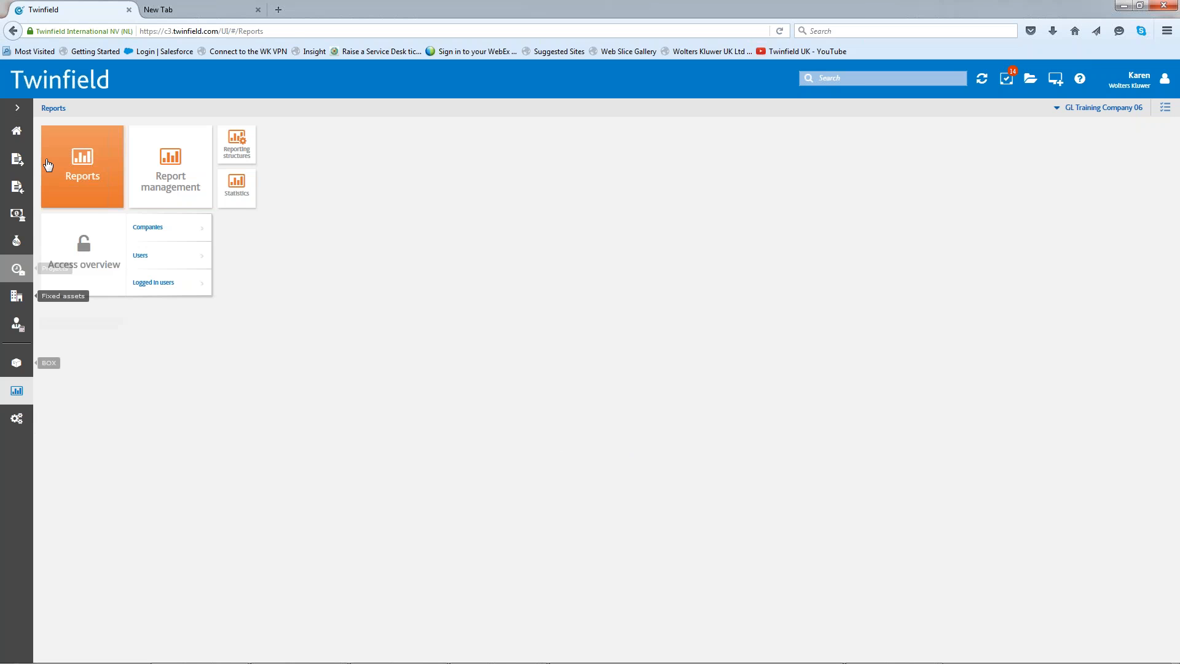
left_click(78, 159)
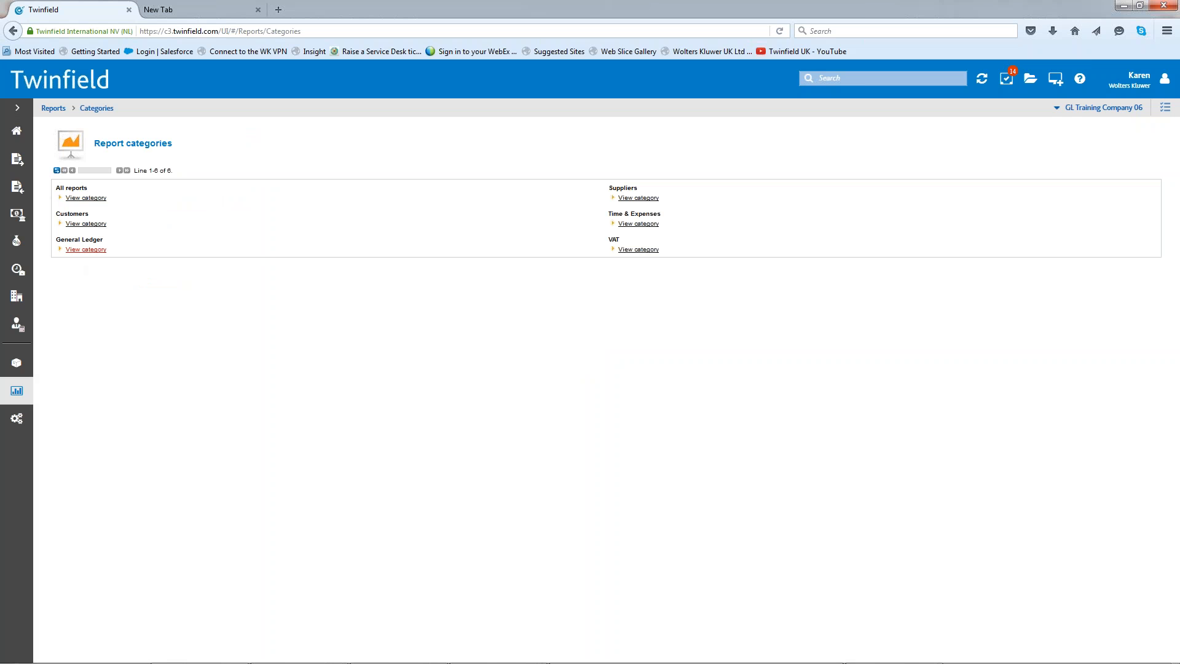
left_click(87, 253)
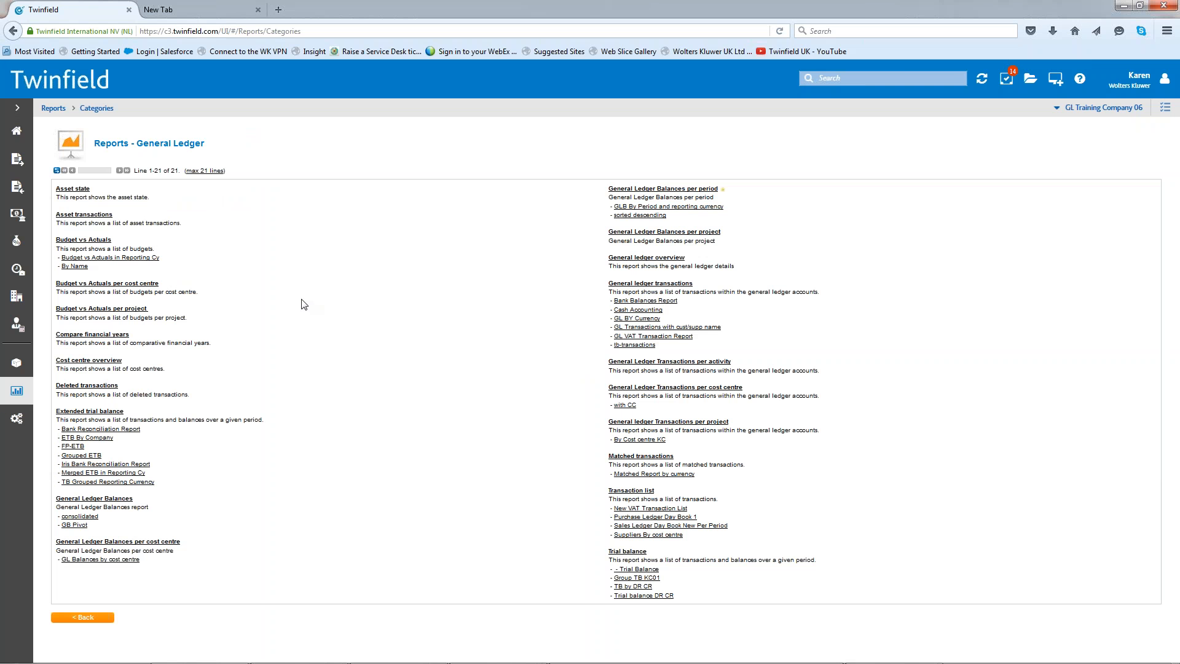
left_click(633, 457)
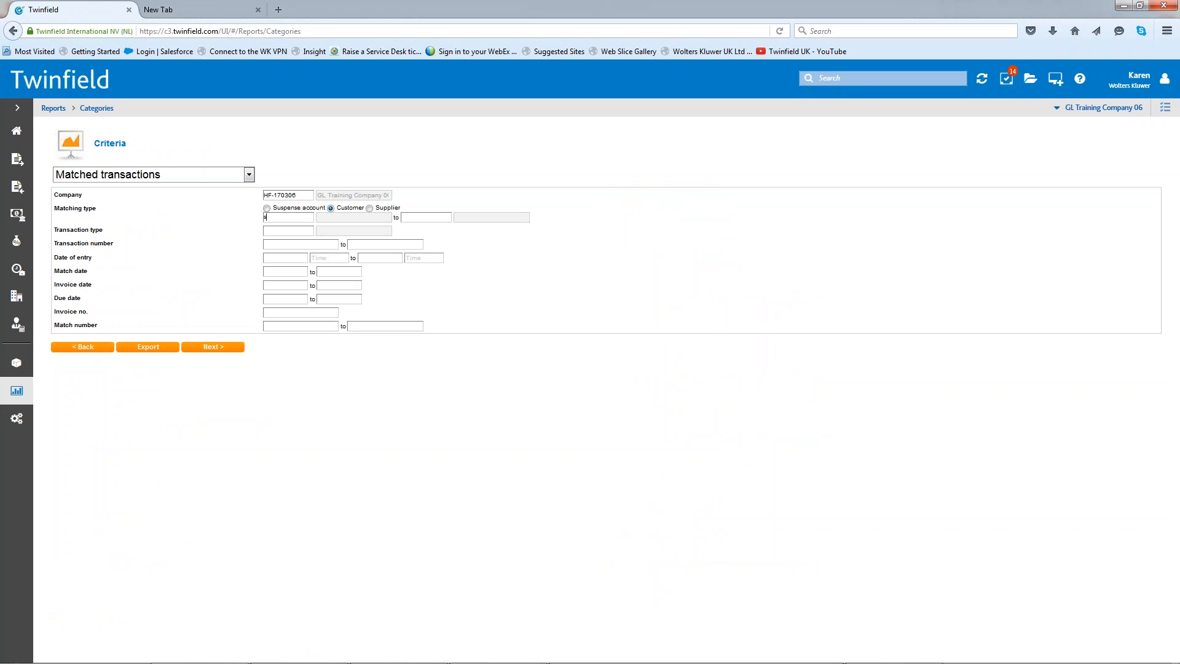
type("tars")
left_click(297, 232)
left_click(212, 347)
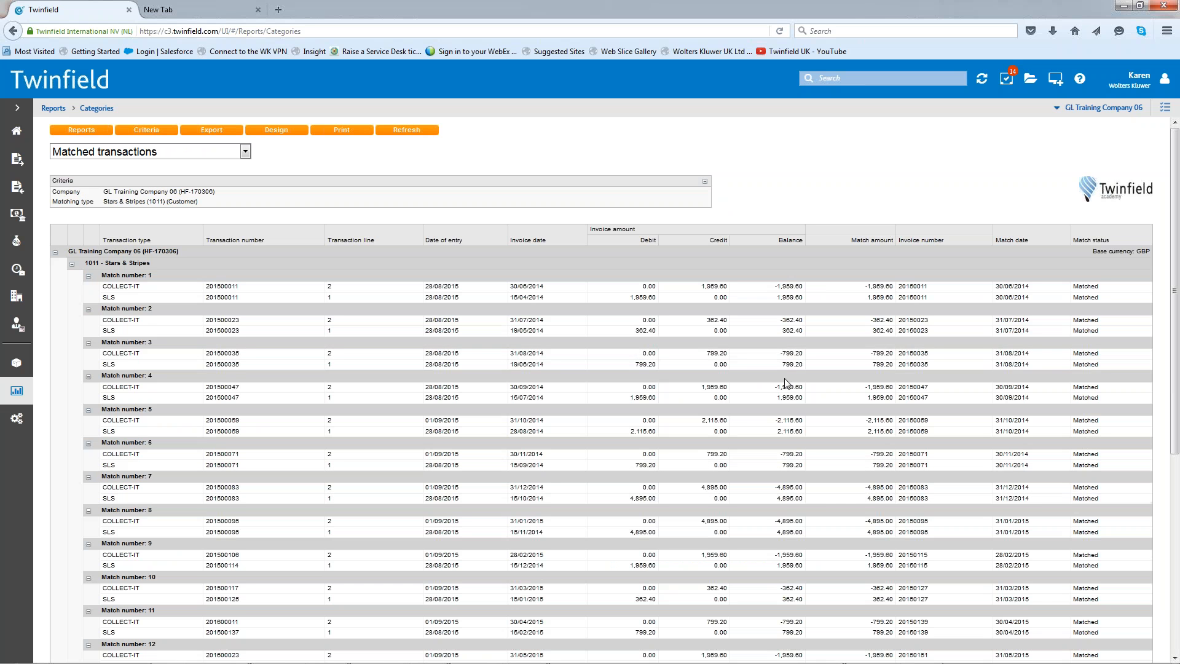
scroll(787, 384, "down", 8)
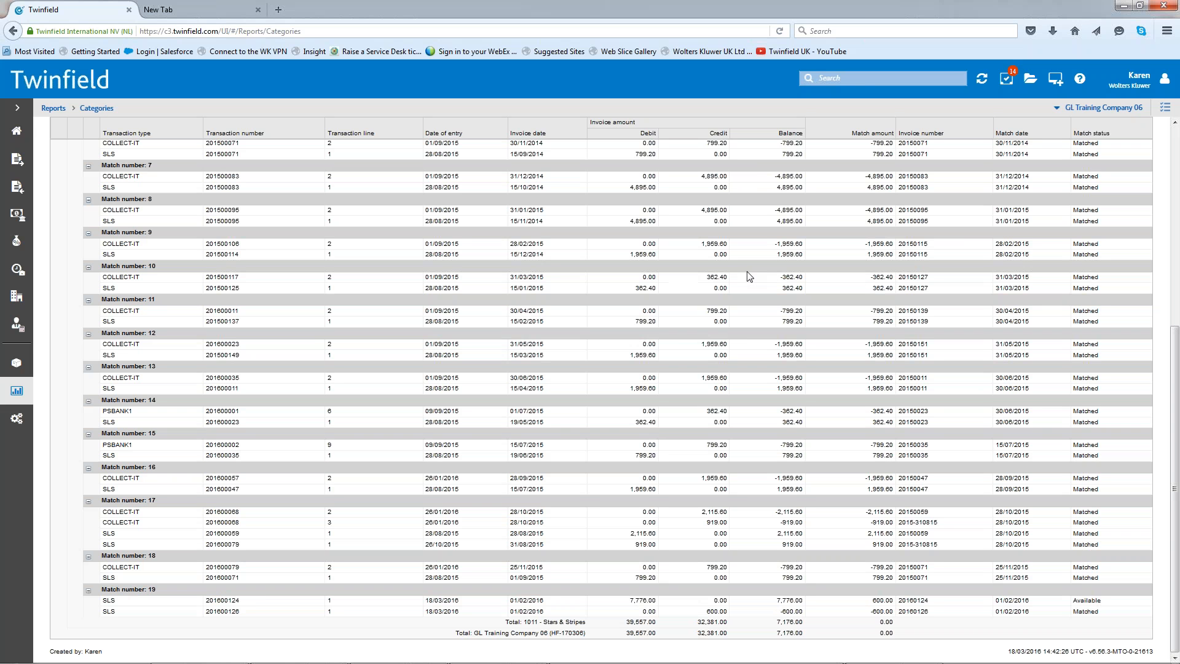
- Open the Twinfield support knowledge base
left_click(1080, 80)
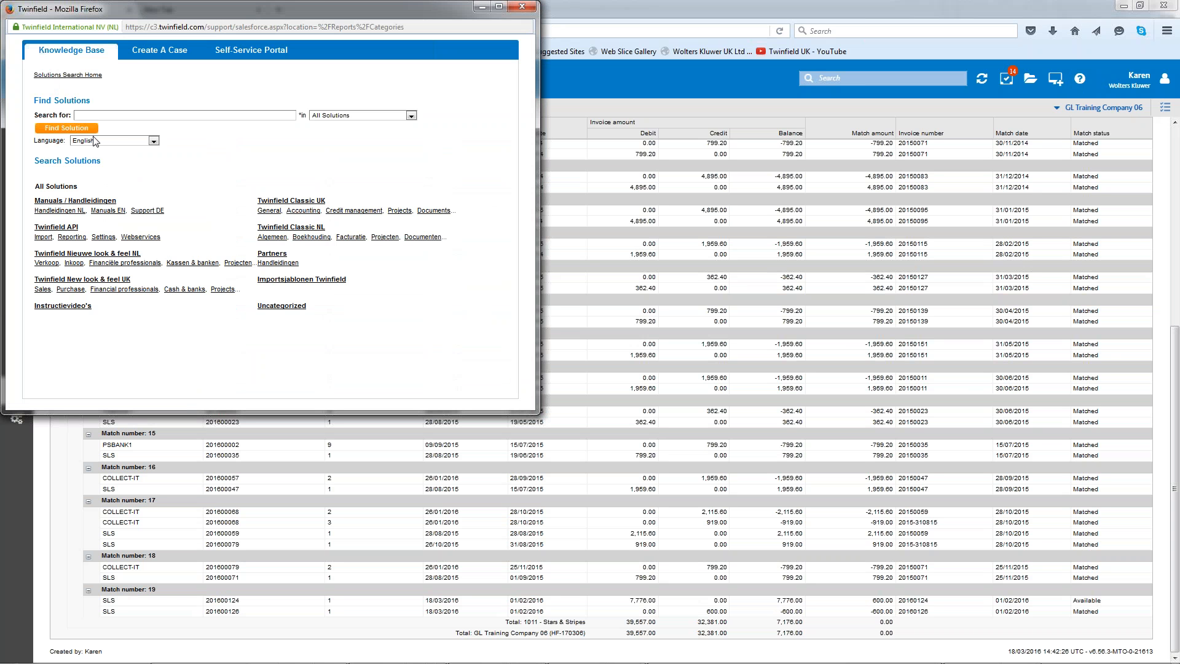
- Search the knowledge base for "undo" and read the article Undo Matching Using Twinfield Webservices through to its attachment
left_click(128, 111)
type("und")
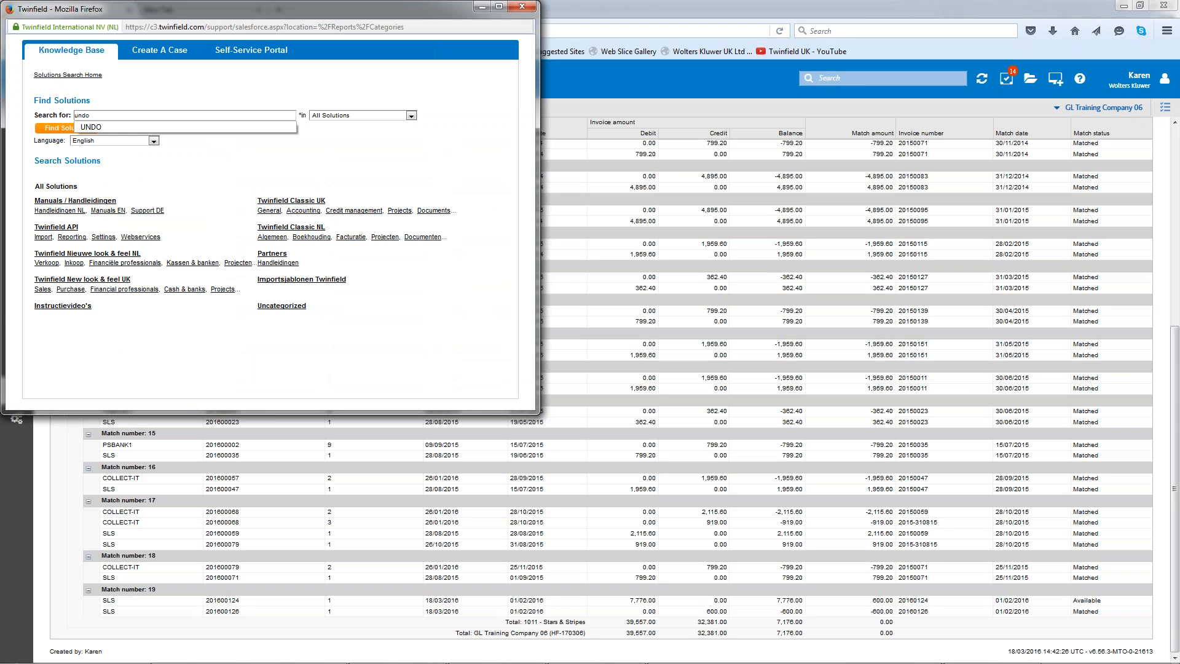
type("o")
key("Return")
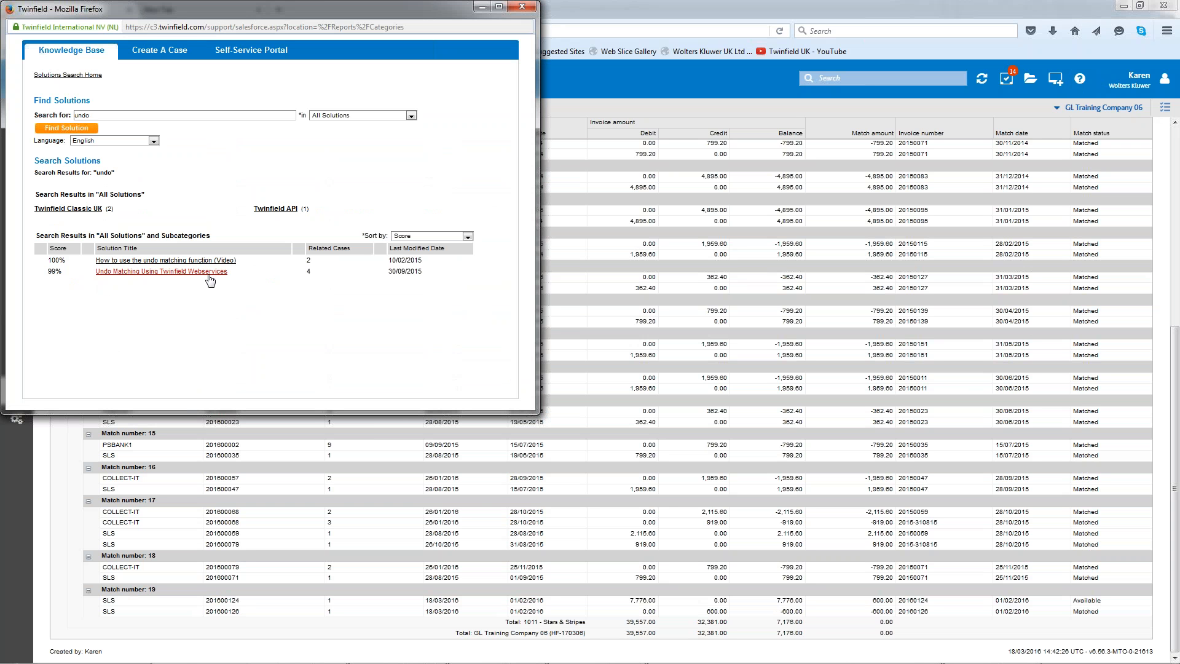
left_click(163, 276)
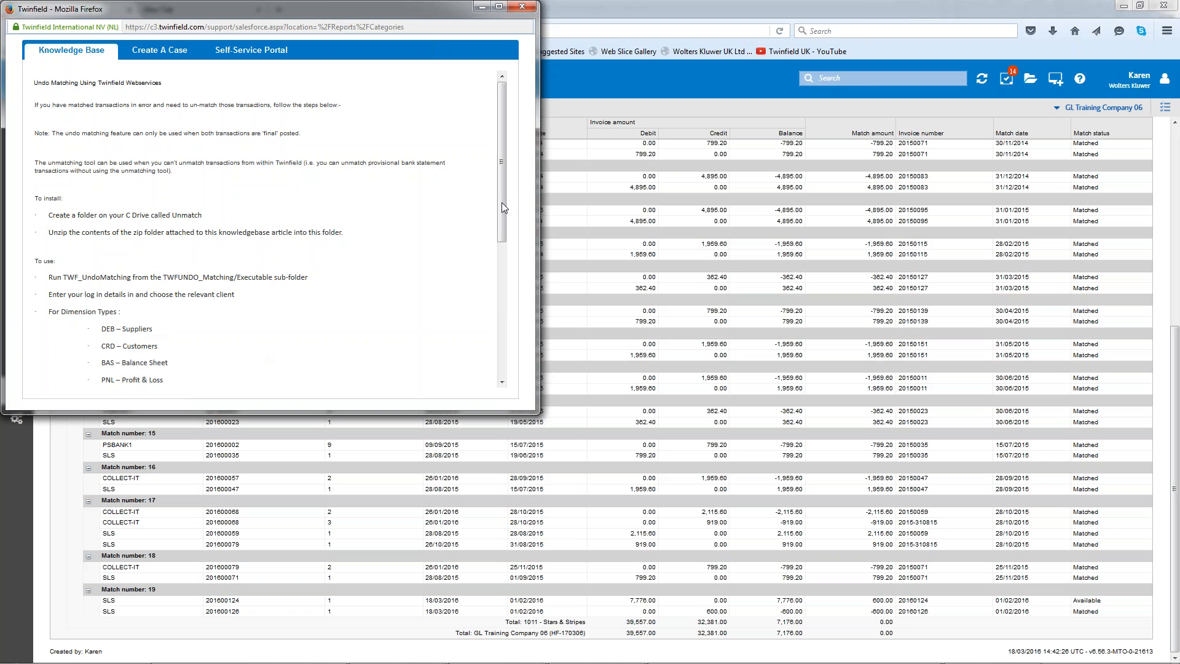
left_click_drag(500, 198, 503, 344)
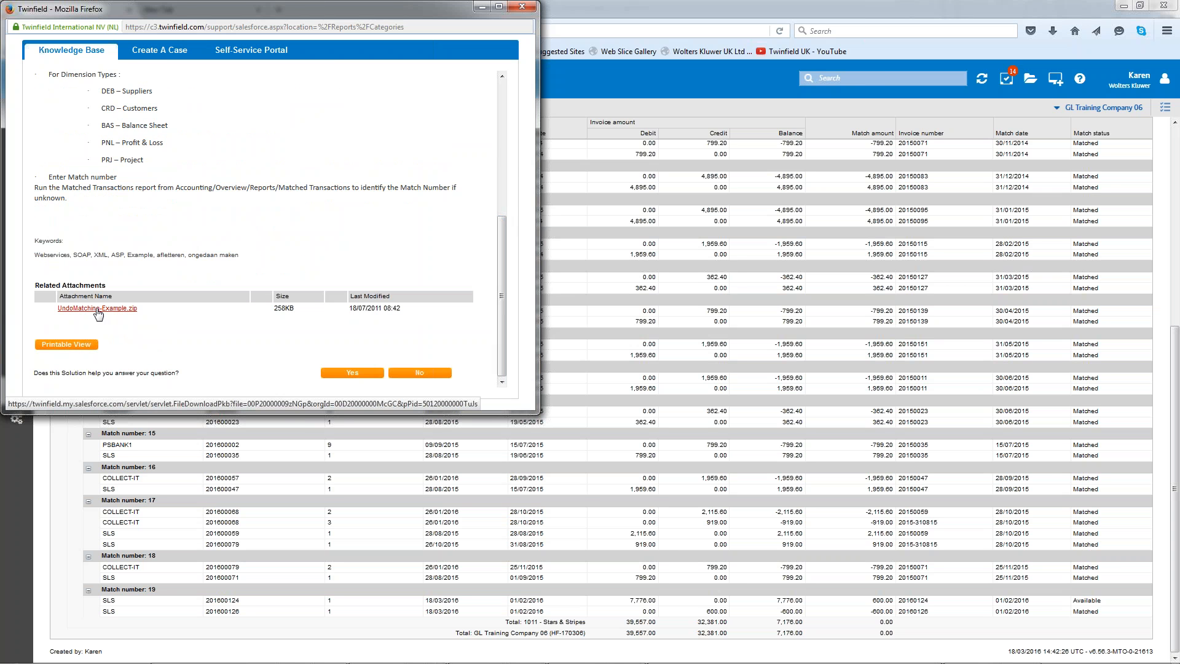
left_click(523, 7)
- Open UndoMatching-Example(1).zip from the Downloads folder in WinZip and view its extraction options without extracting anything
left_click(55, 652)
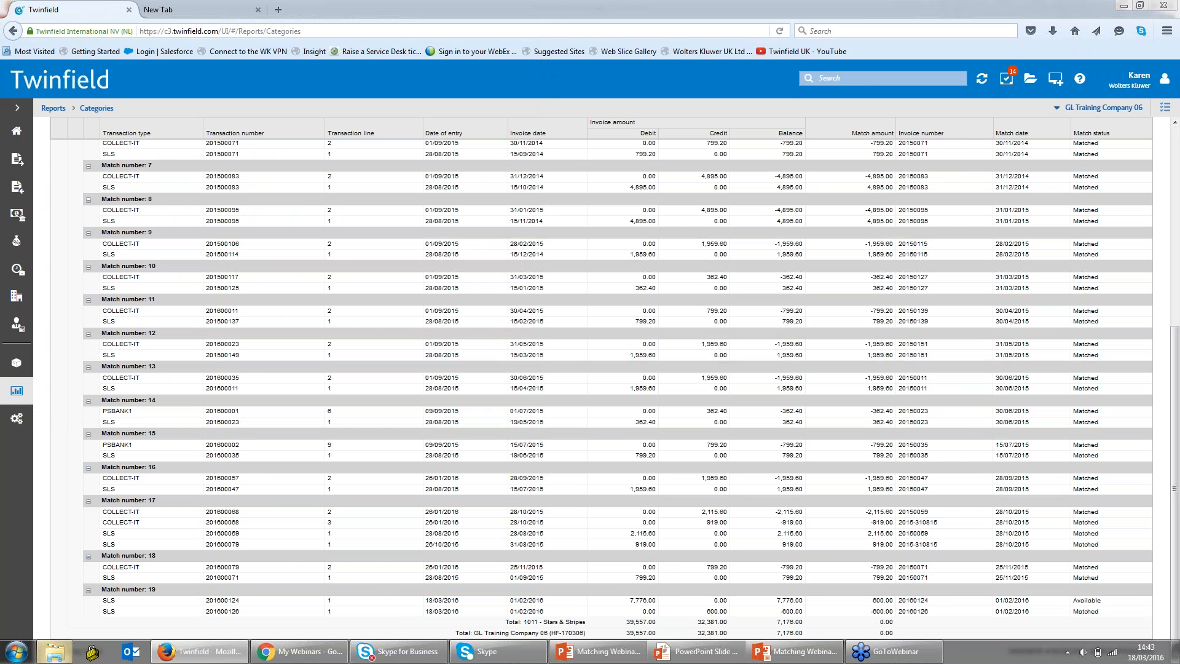
left_click(278, 216)
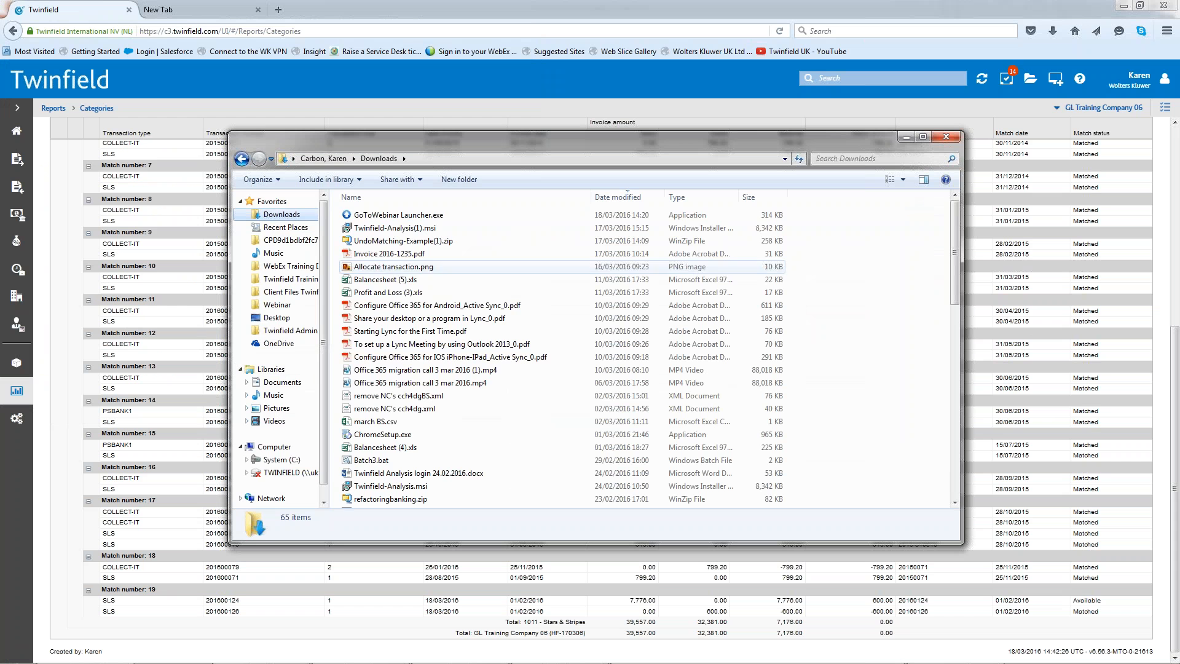
double_click(392, 242)
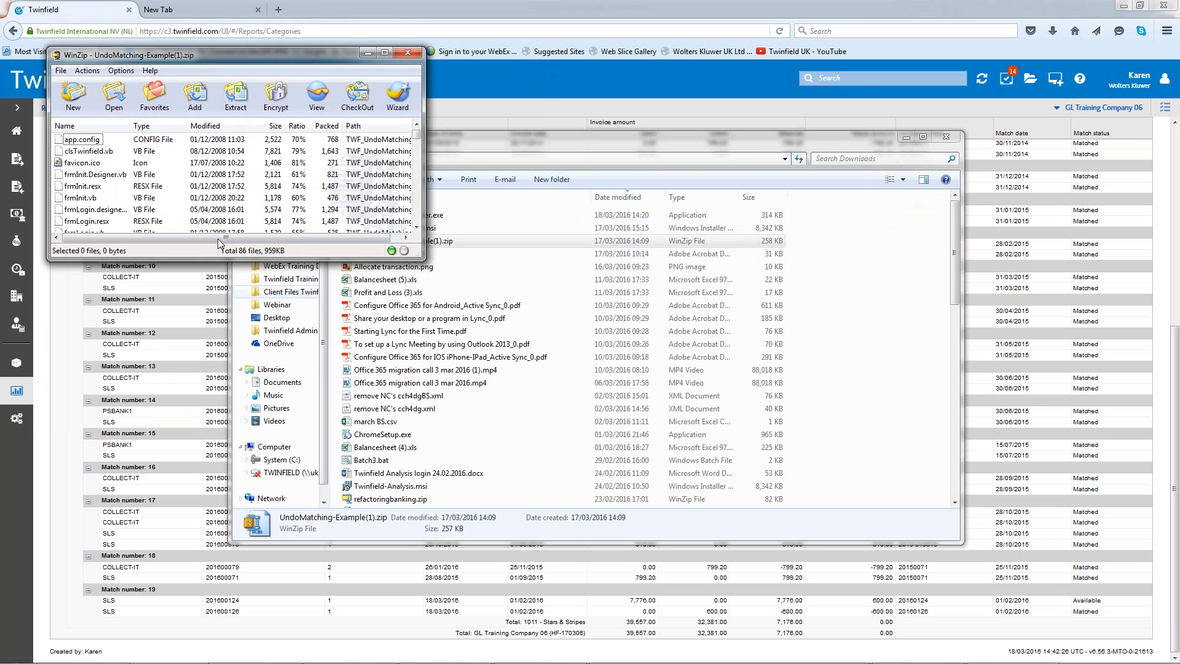
left_click(236, 97)
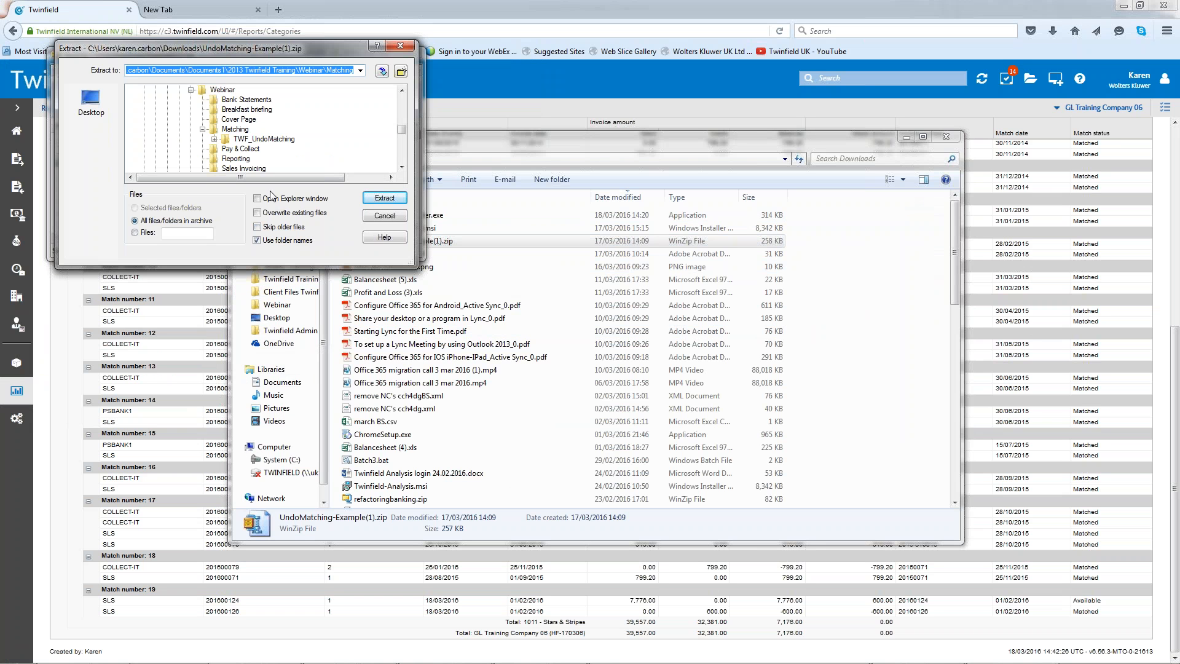
left_click(396, 216)
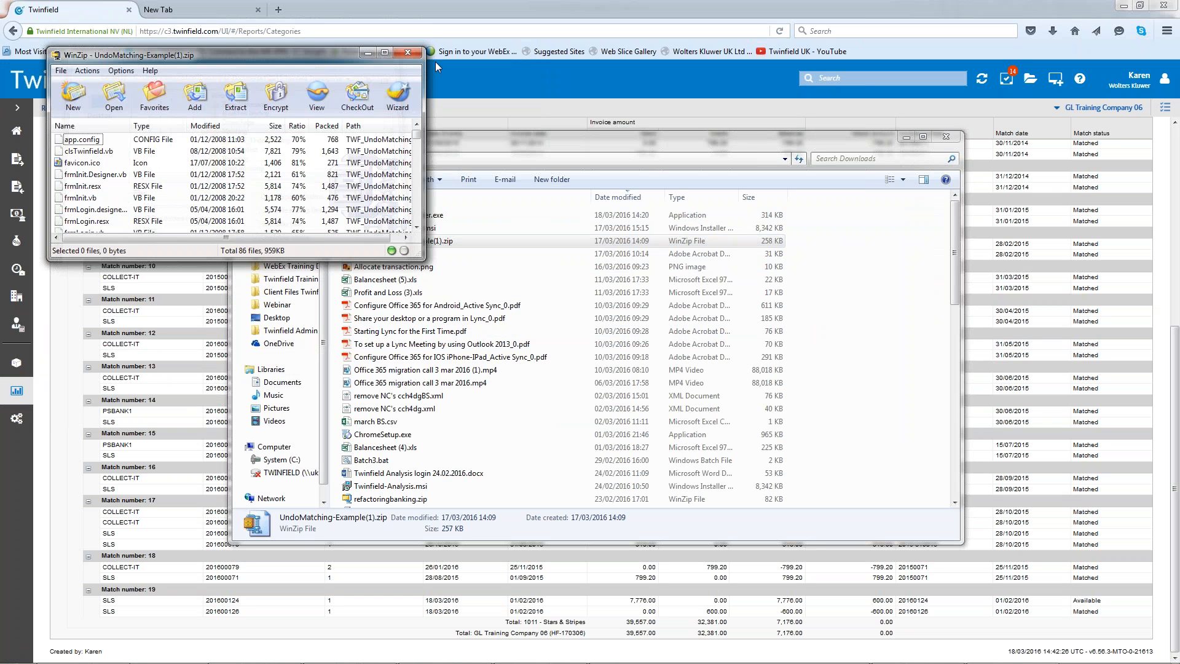
left_click(408, 54)
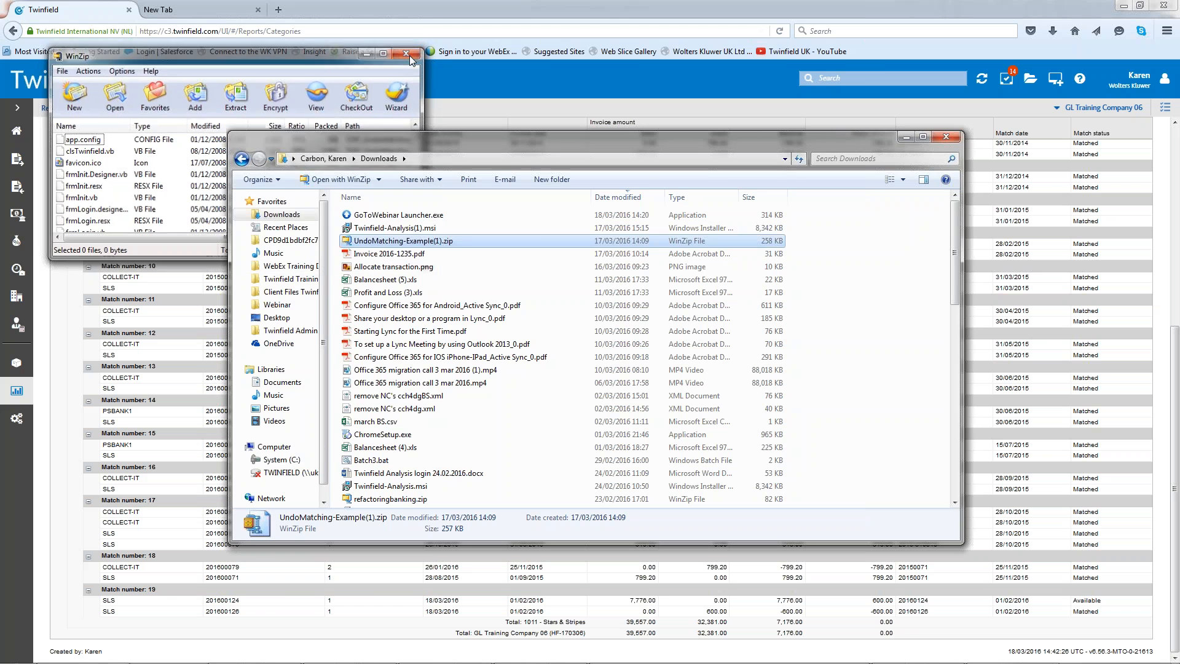
left_click(949, 135)
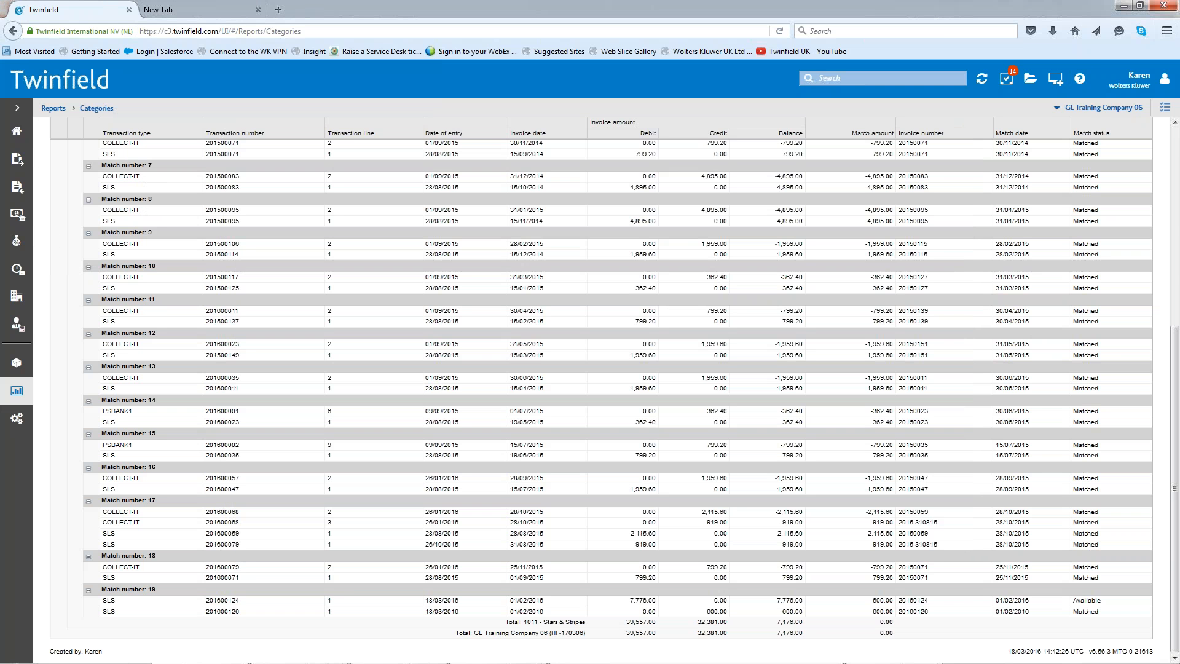
- Run TWF_UndoMatching.exe from the Executable subfolder of TWF_UndoMatching, stored in the Webinar folder's Matching folder
mouse_move(68, 652)
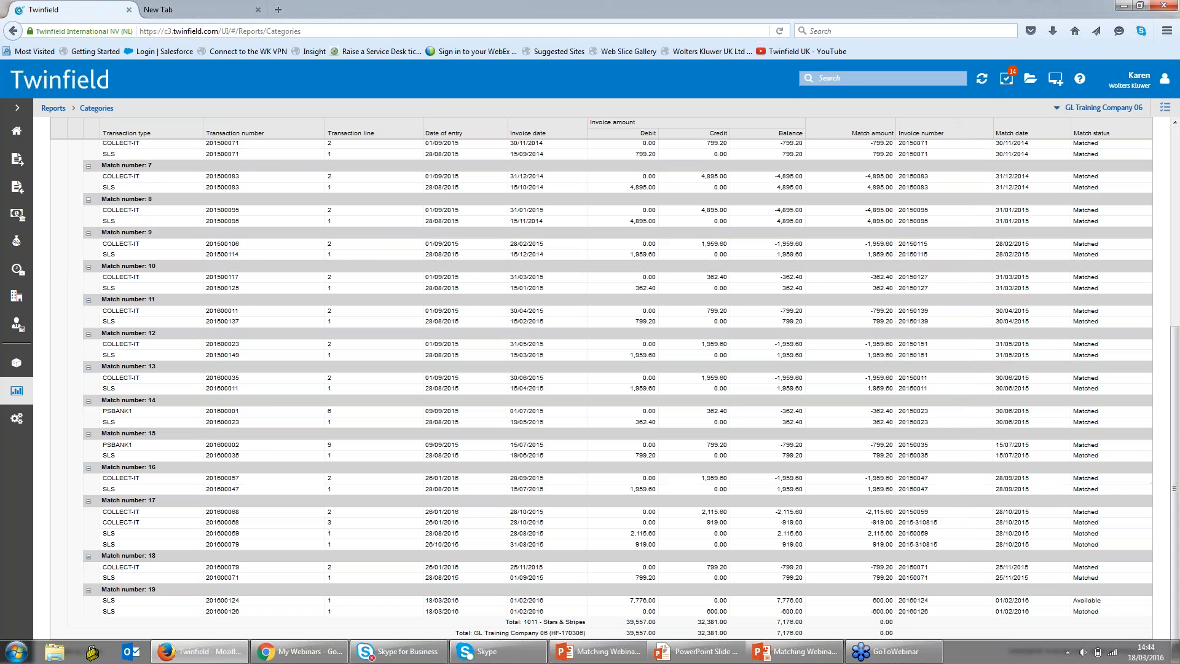
left_click(56, 653)
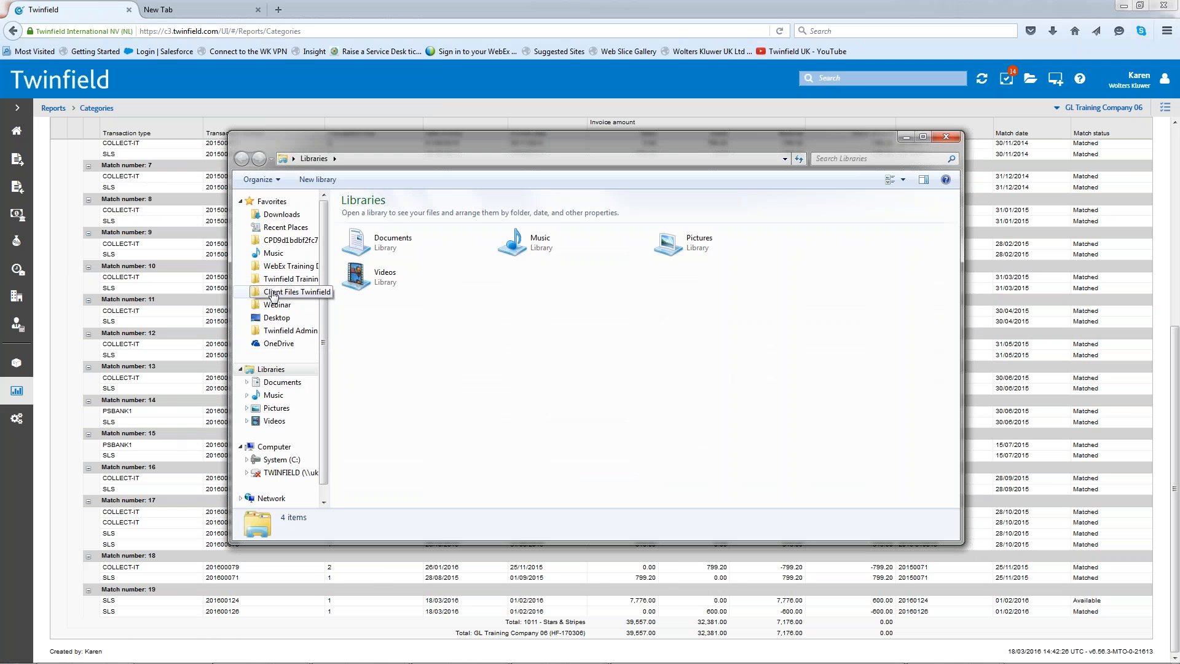
left_click(273, 295)
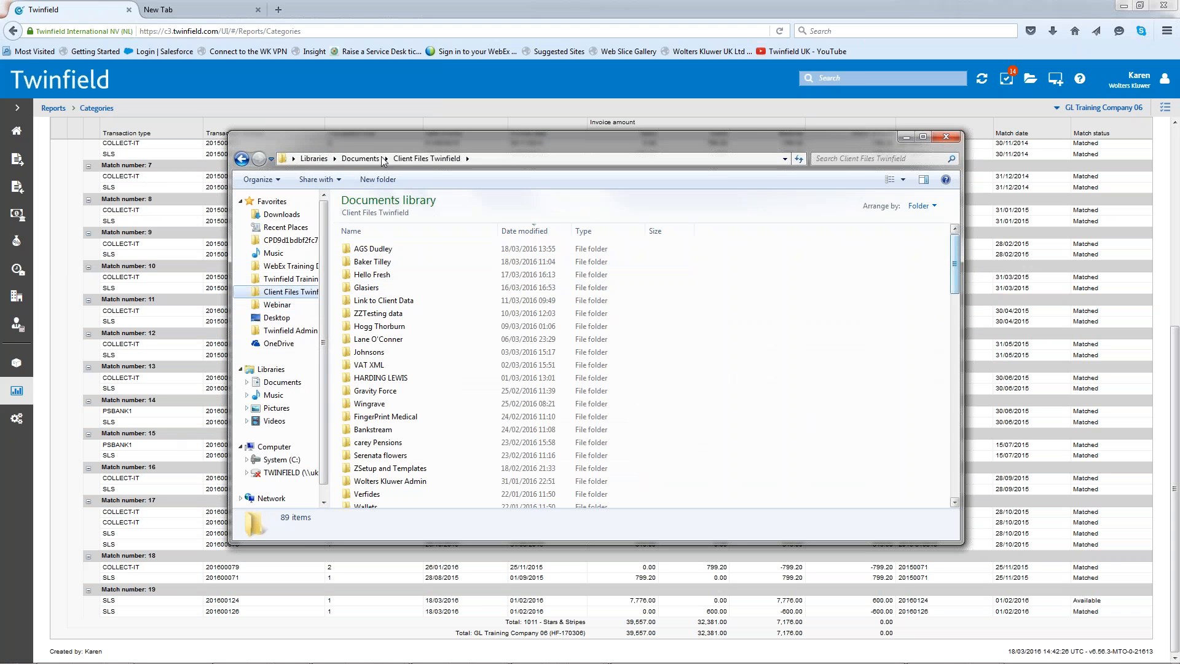
left_click(351, 232)
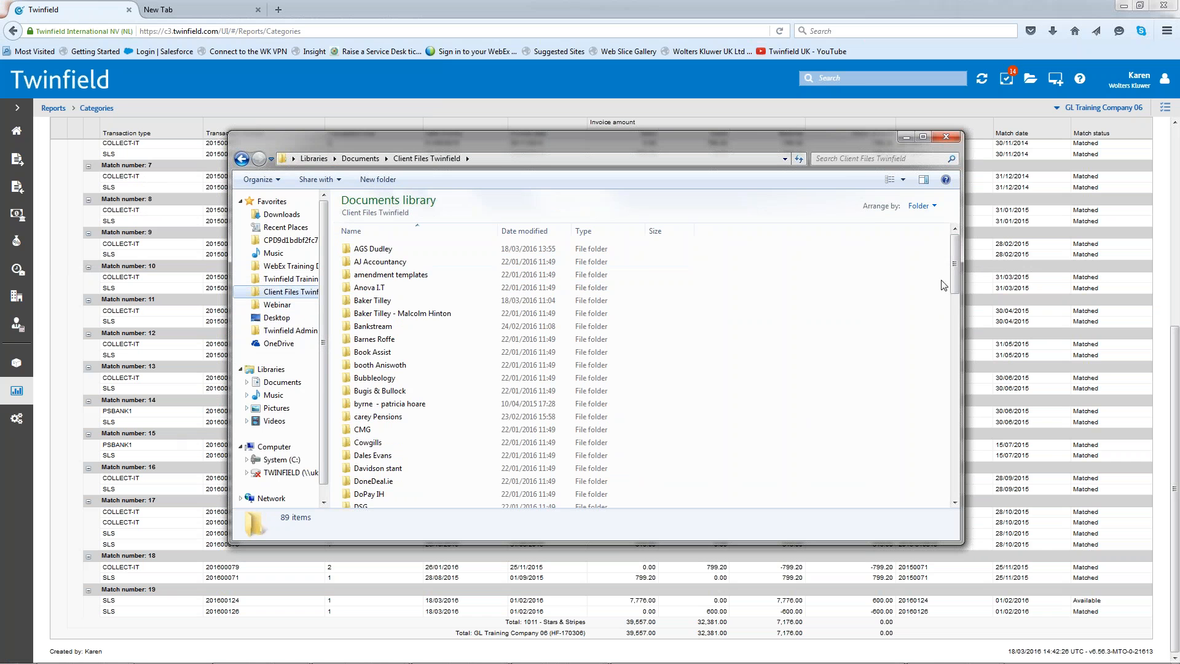
mouse_move(959, 247)
left_mouse_down()
mouse_move(944, 463)
mouse_move(955, 442)
mouse_move(962, 245)
left_mouse_up()
left_click(278, 304)
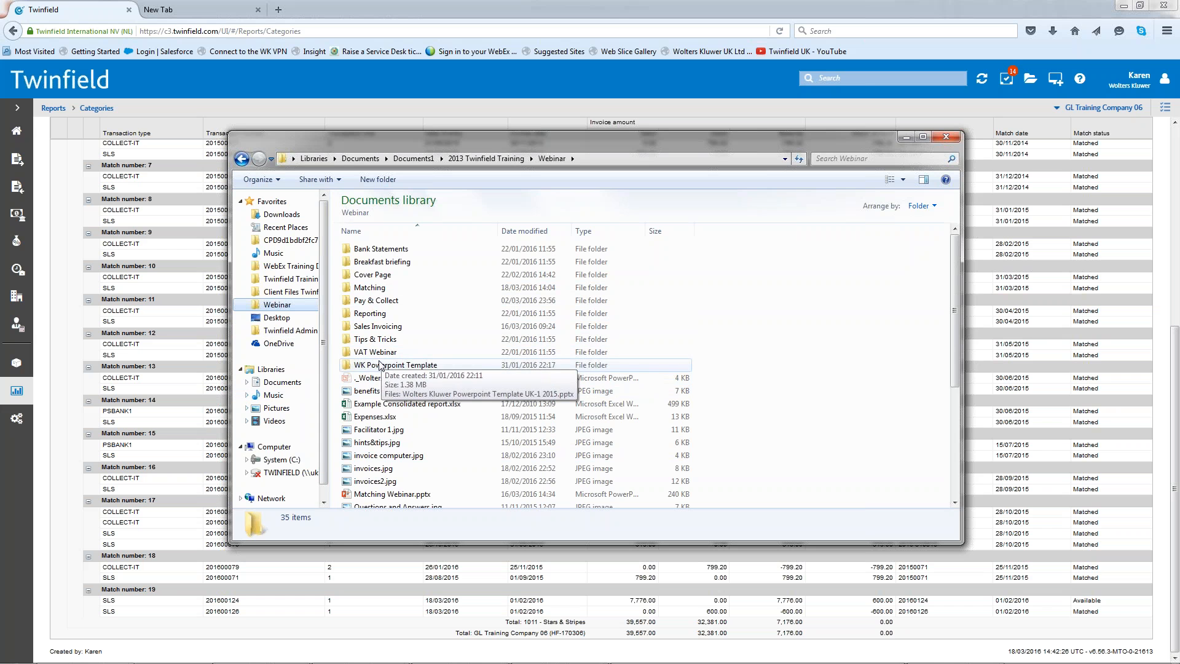
double_click(371, 287)
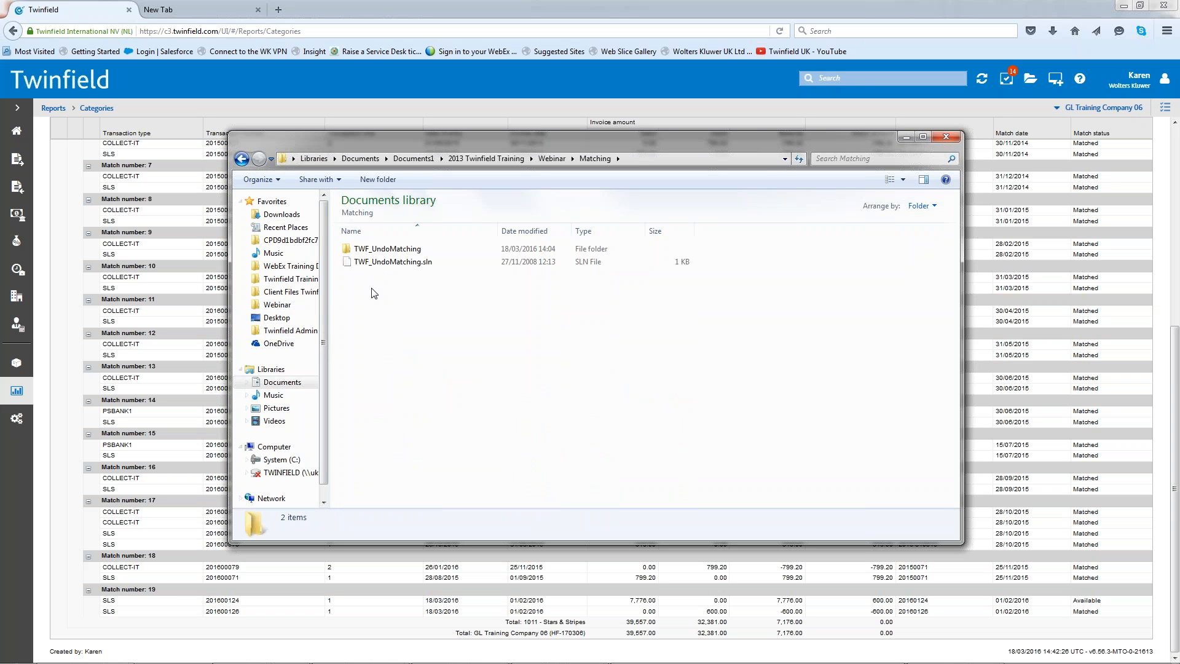
left_click(402, 250)
double_click(400, 249)
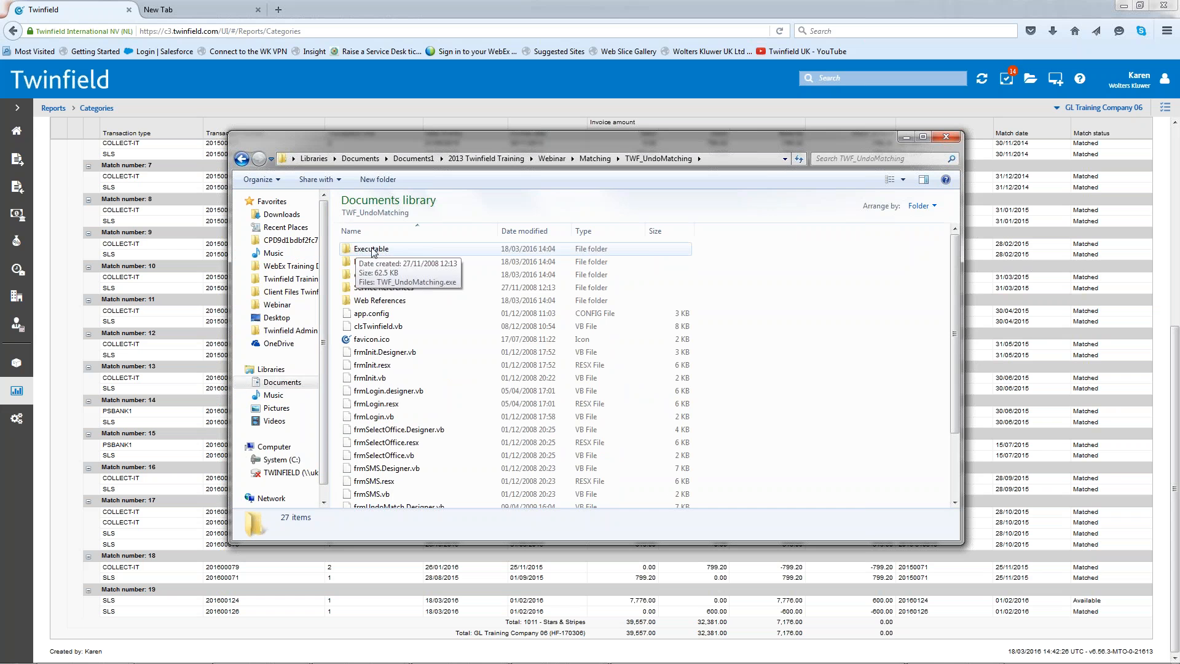
left_click(377, 254)
double_click(375, 252)
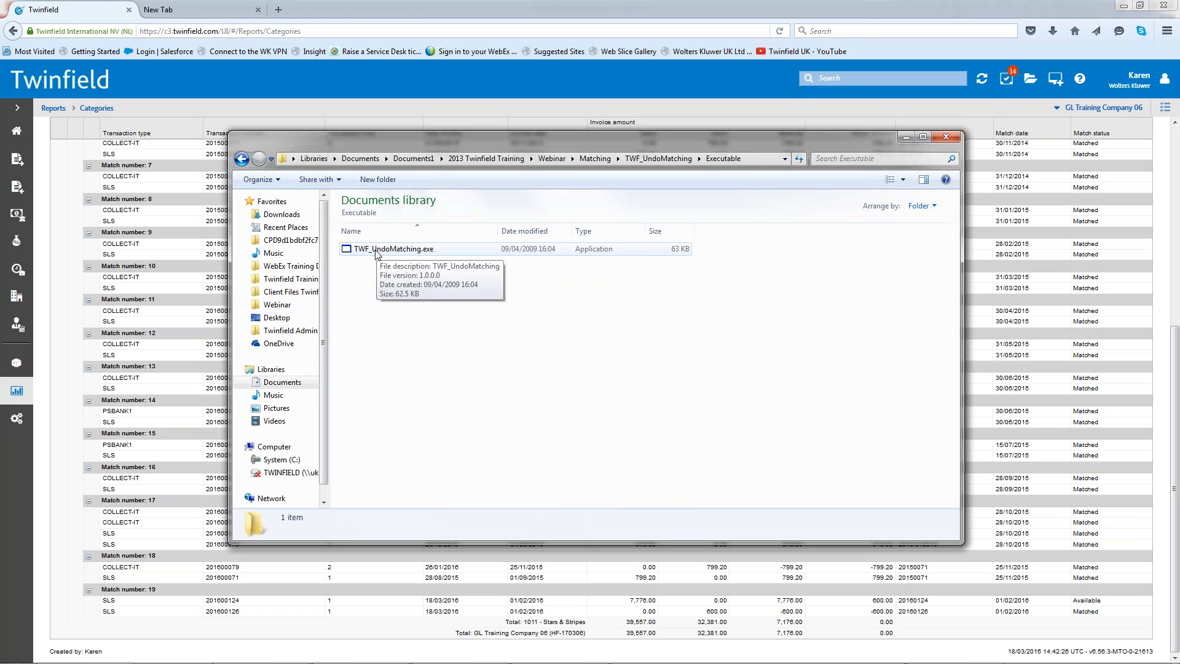
double_click(386, 251)
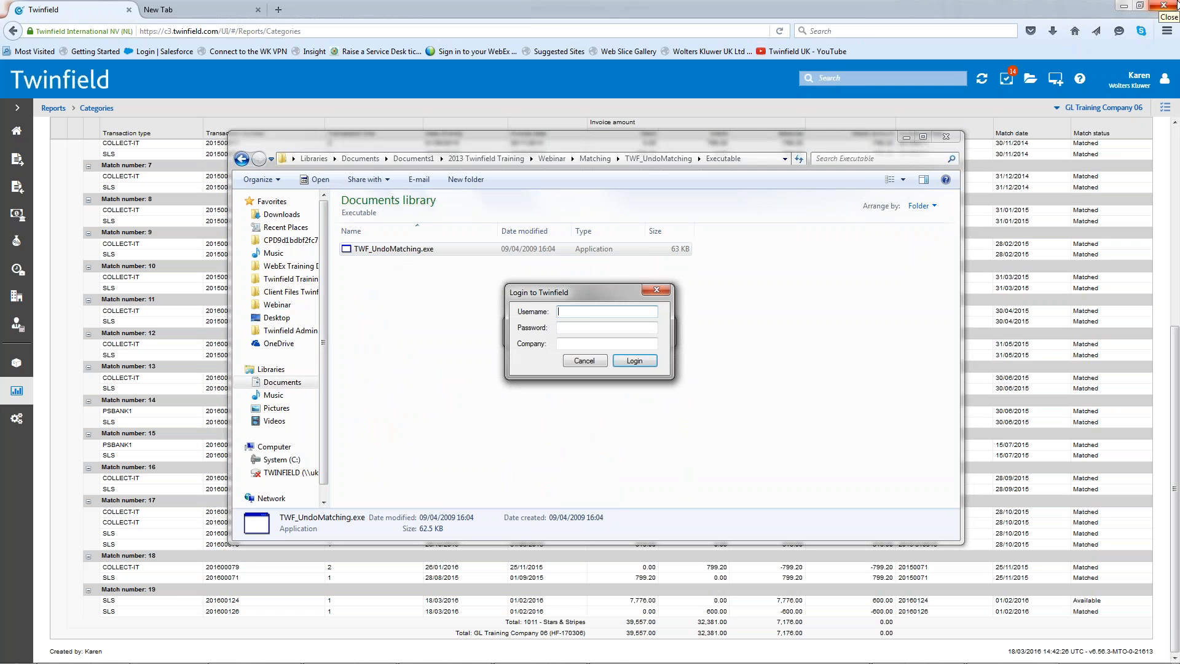
- Log in to the undo matching tool with the username, the account password and the company TRAINING-UK
type("AREN")
key("Tab")
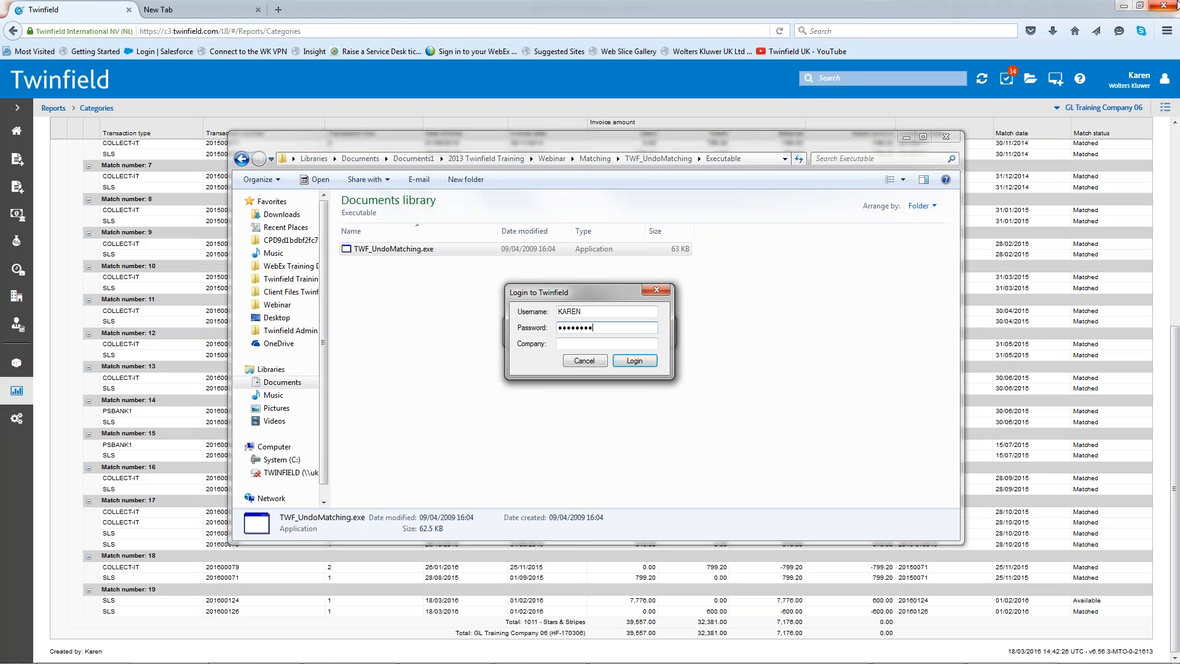
type("TRAINING-UK")
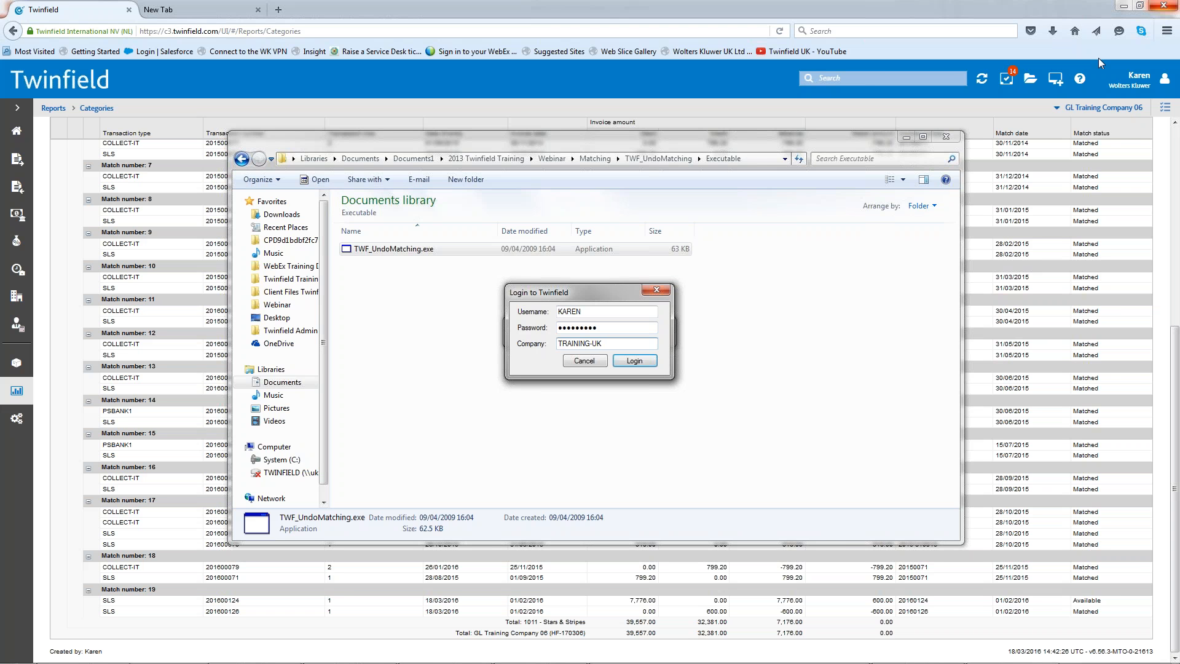
left_click(639, 363)
left_click(633, 364)
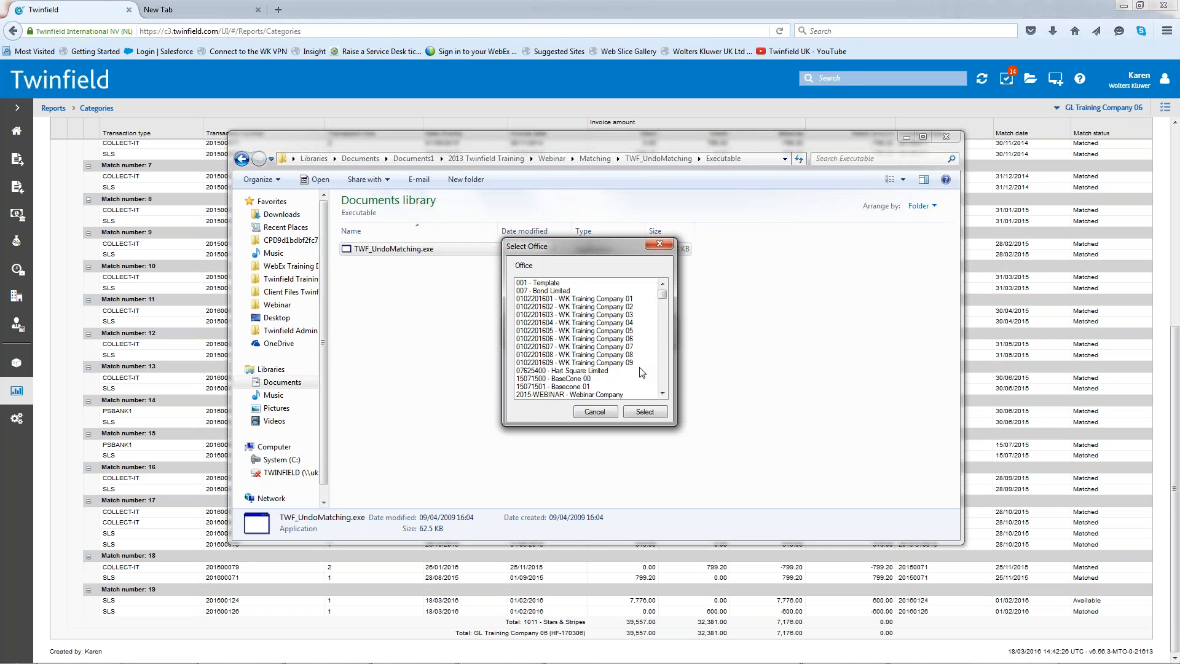
- Choose the office 2015-WEBINAR - Webinar Company and set the dimension type to DEB
left_click(535, 395)
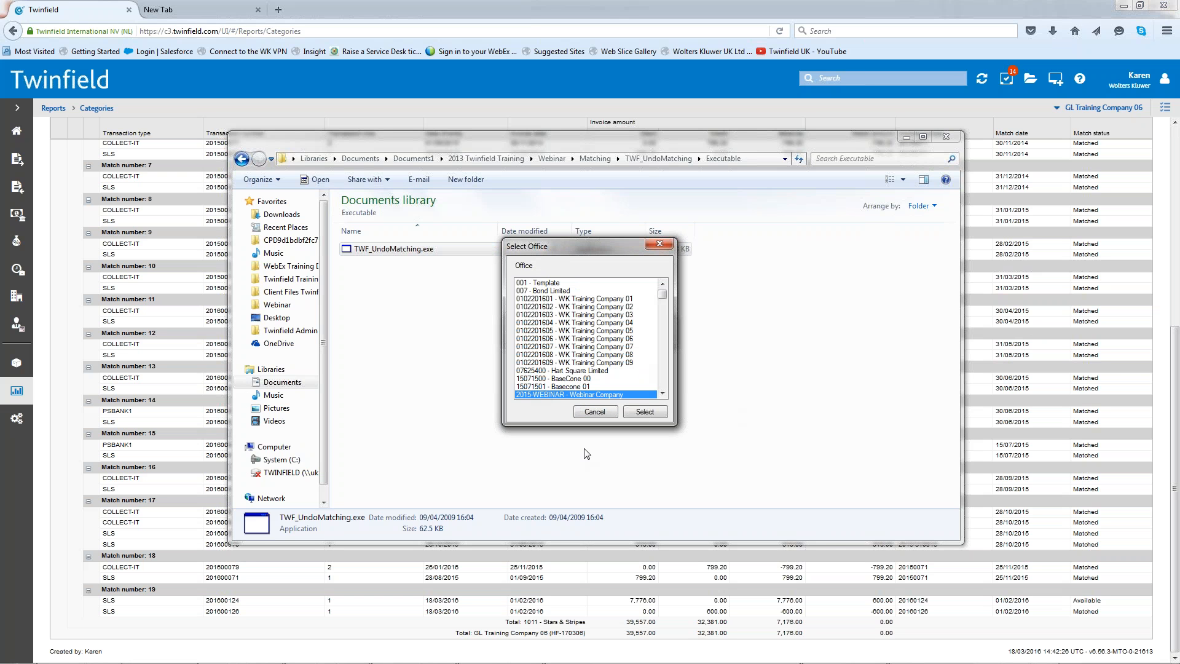
left_click(644, 412)
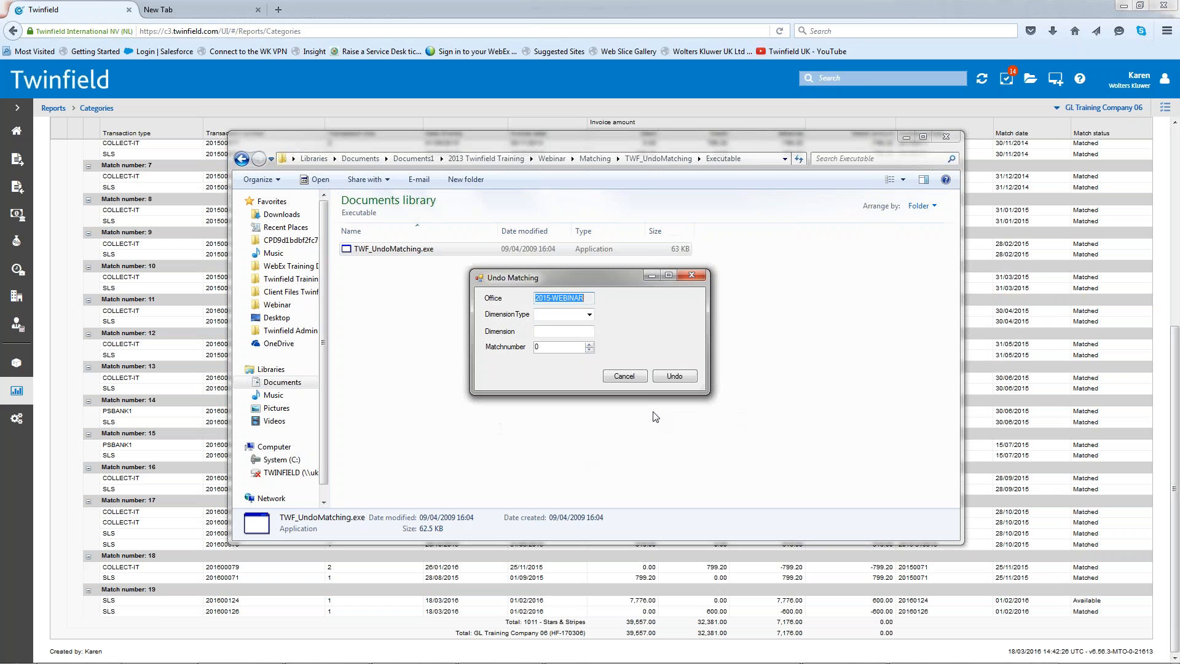
left_click(590, 315)
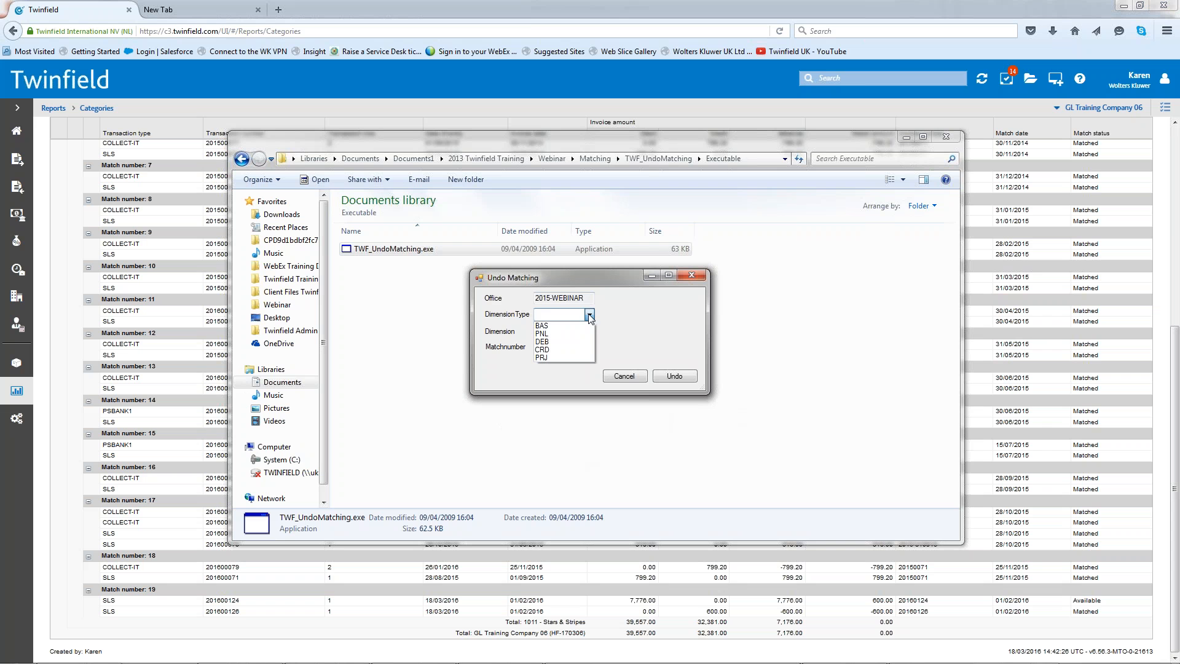
left_click(560, 342)
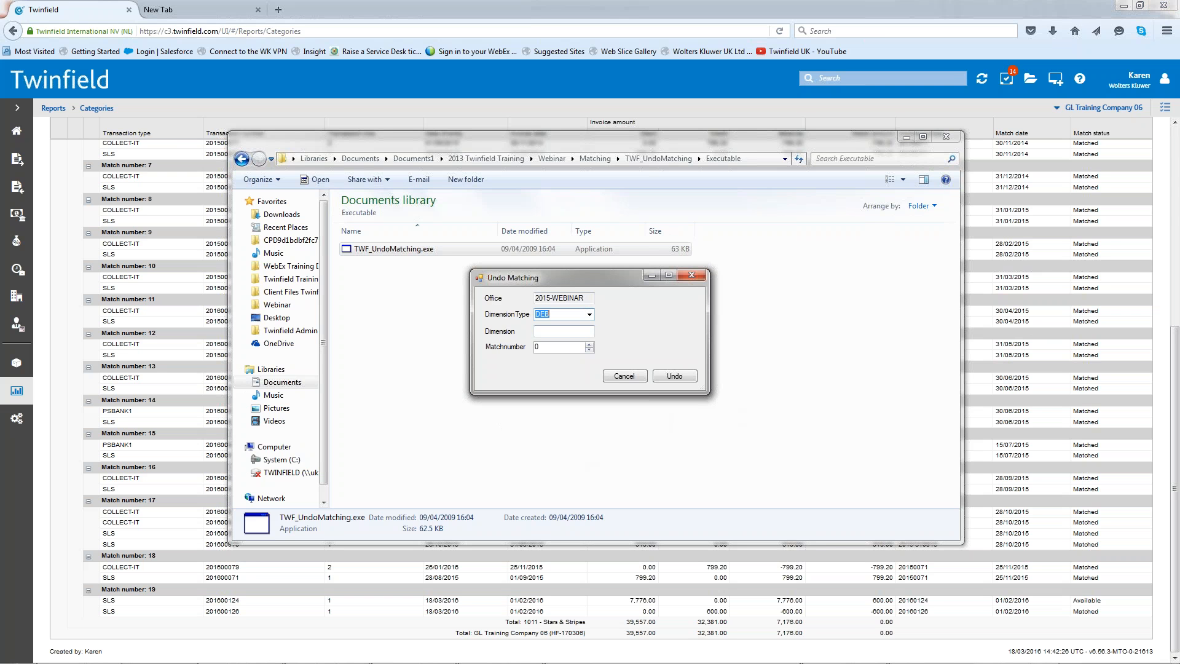
- Look up the Stars & Stripes customer code and its last match number in the Matched transactions report
left_click(553, 332)
left_click(1028, 205)
scroll(994, 220, "up", 5)
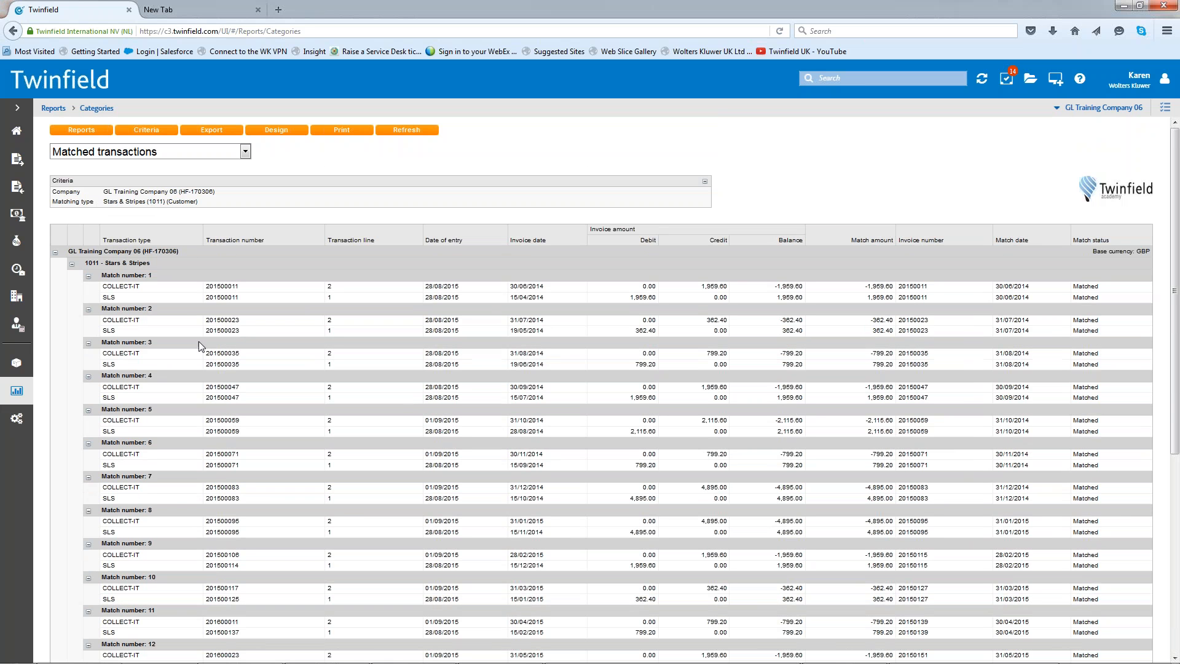
scroll(444, 371, "down", 5)
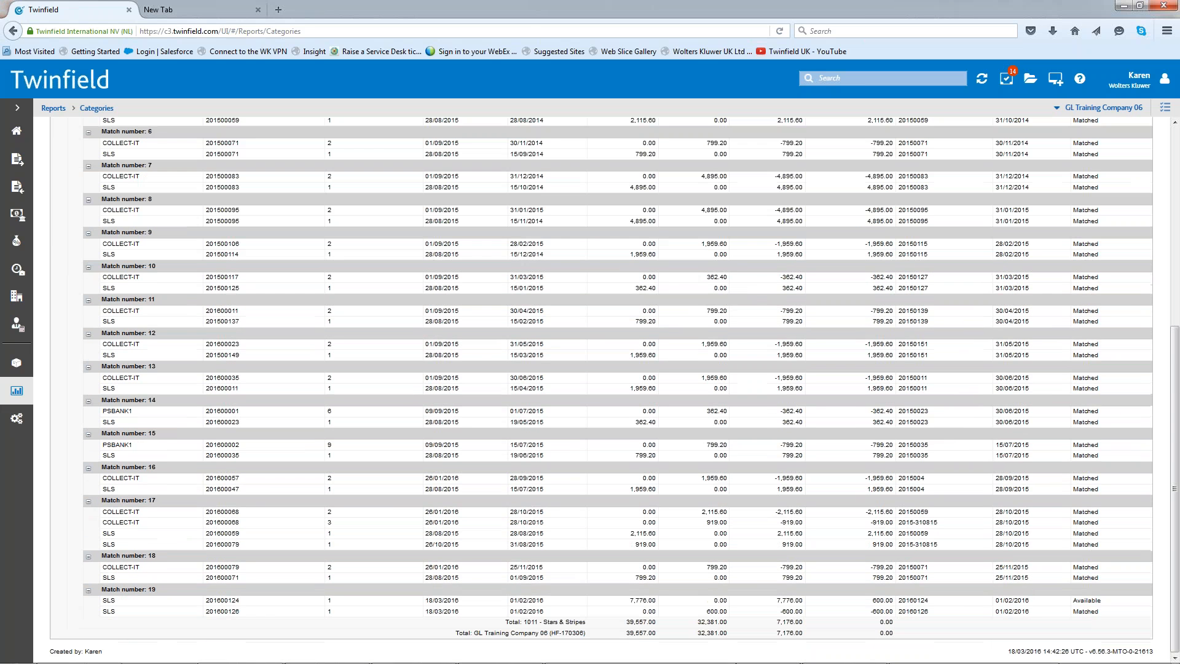
- Try to undo match number 19 for the Stars & Stripes customer code in office 2015-WEBINAR, and cancel the undo form
left_click(958, 654)
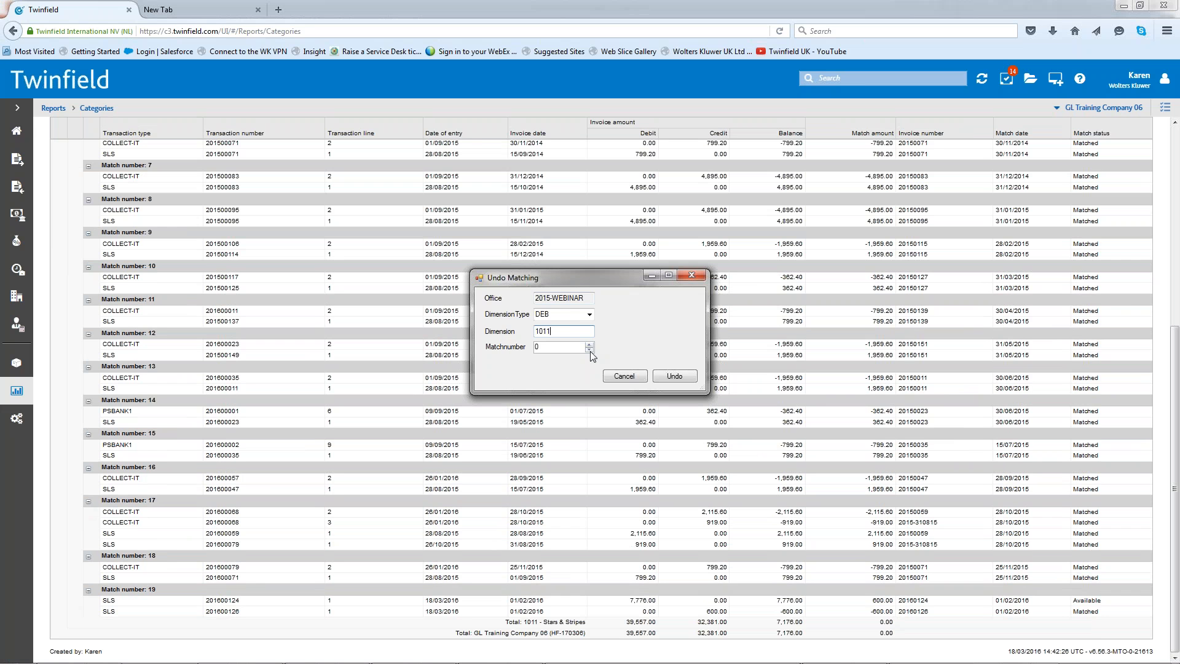
key("Tab")
type("19")
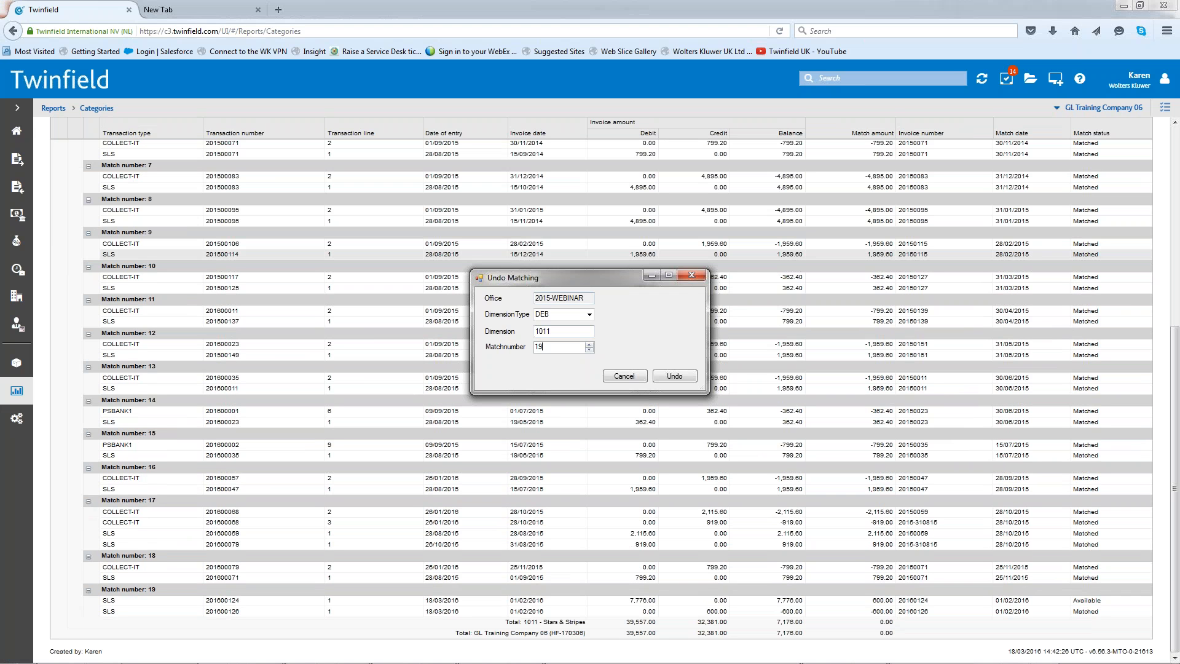
left_click(664, 376)
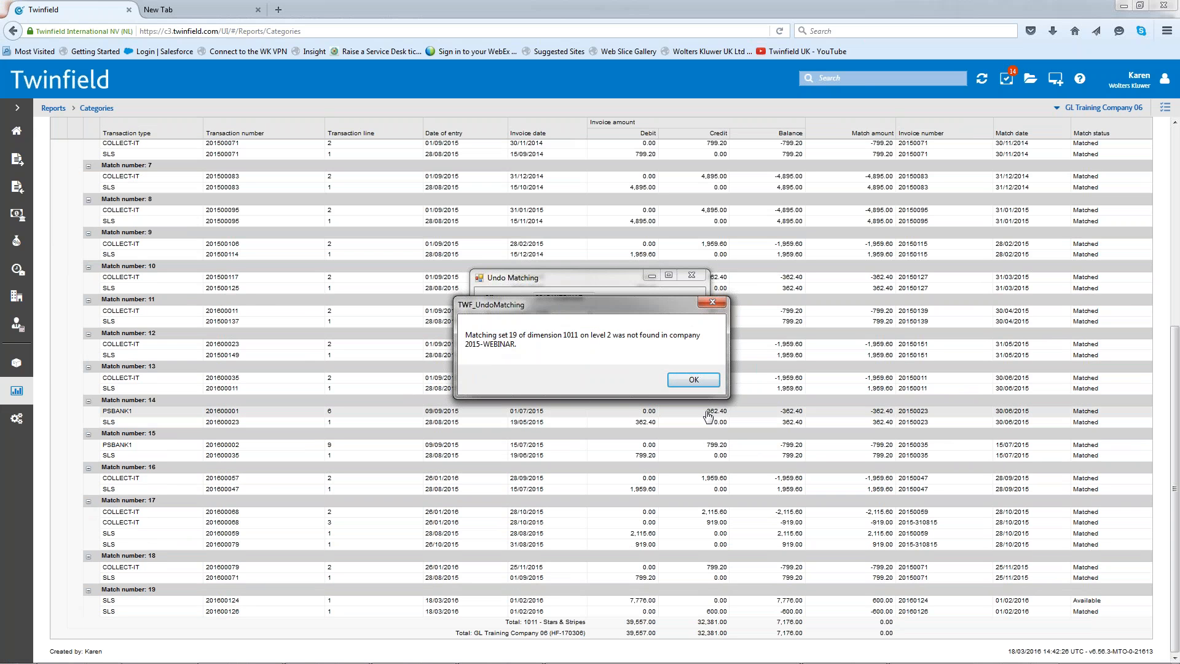
left_click(694, 380)
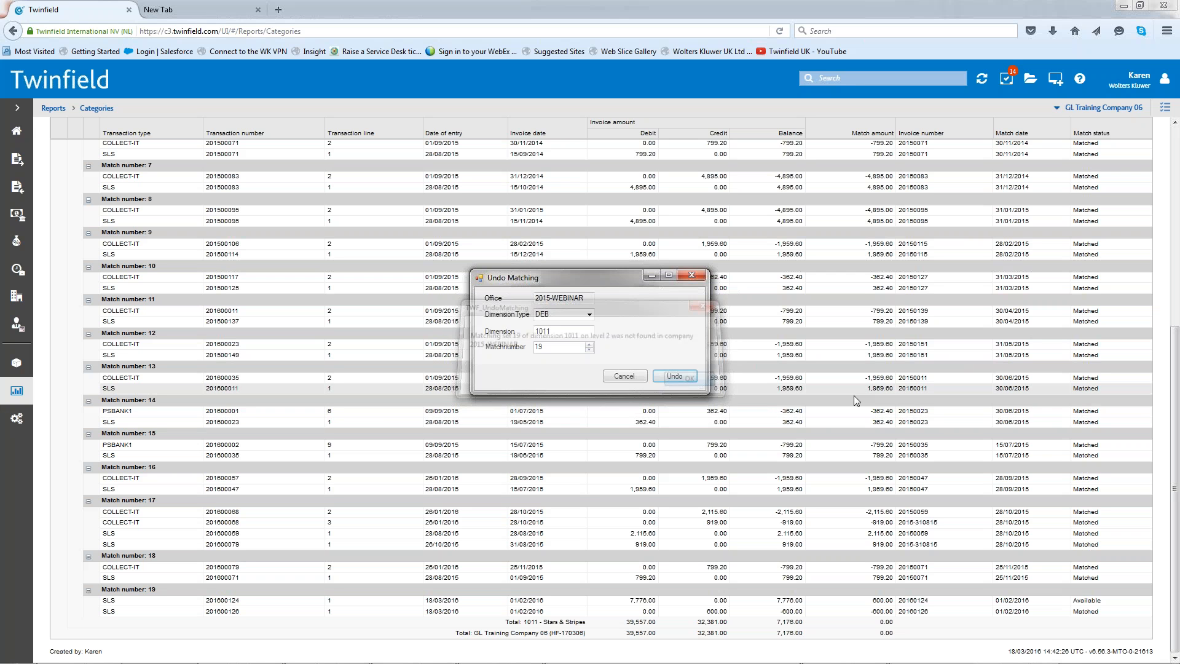
left_click(587, 298)
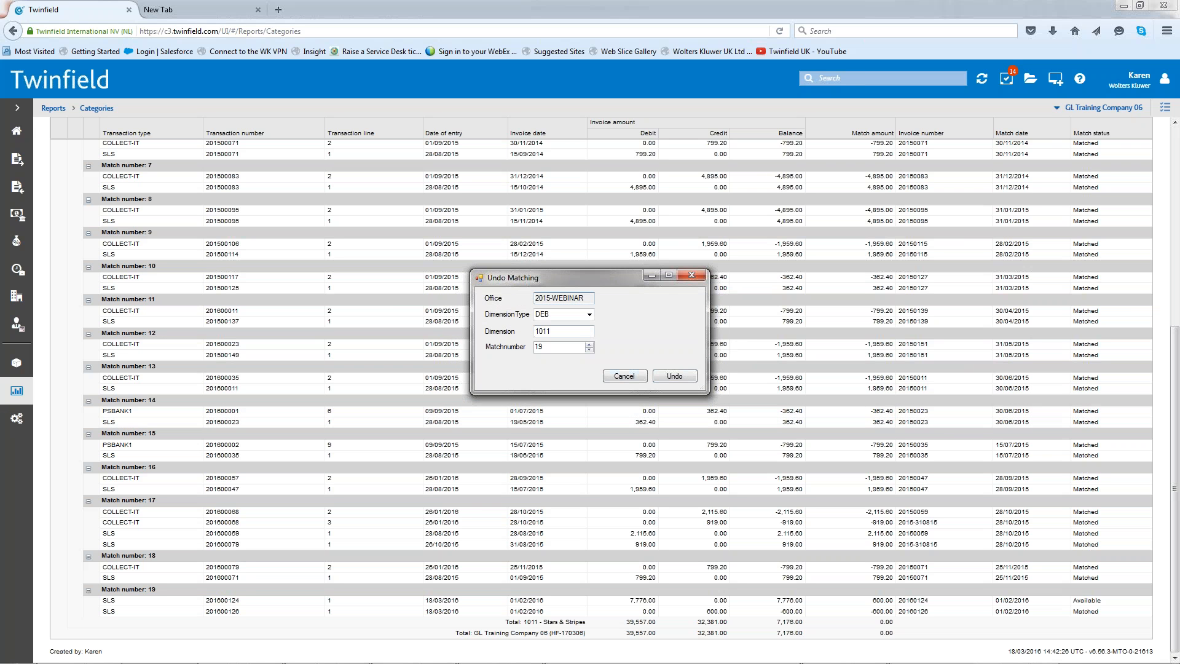
left_click_drag(587, 297, 458, 289)
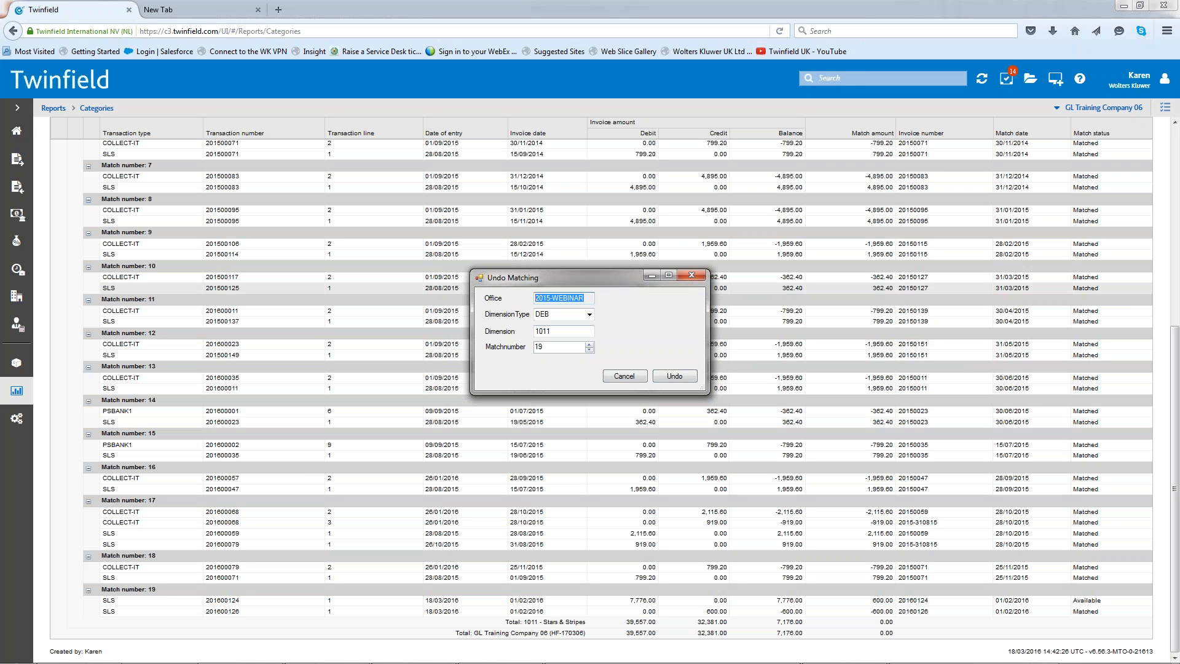
left_click(624, 376)
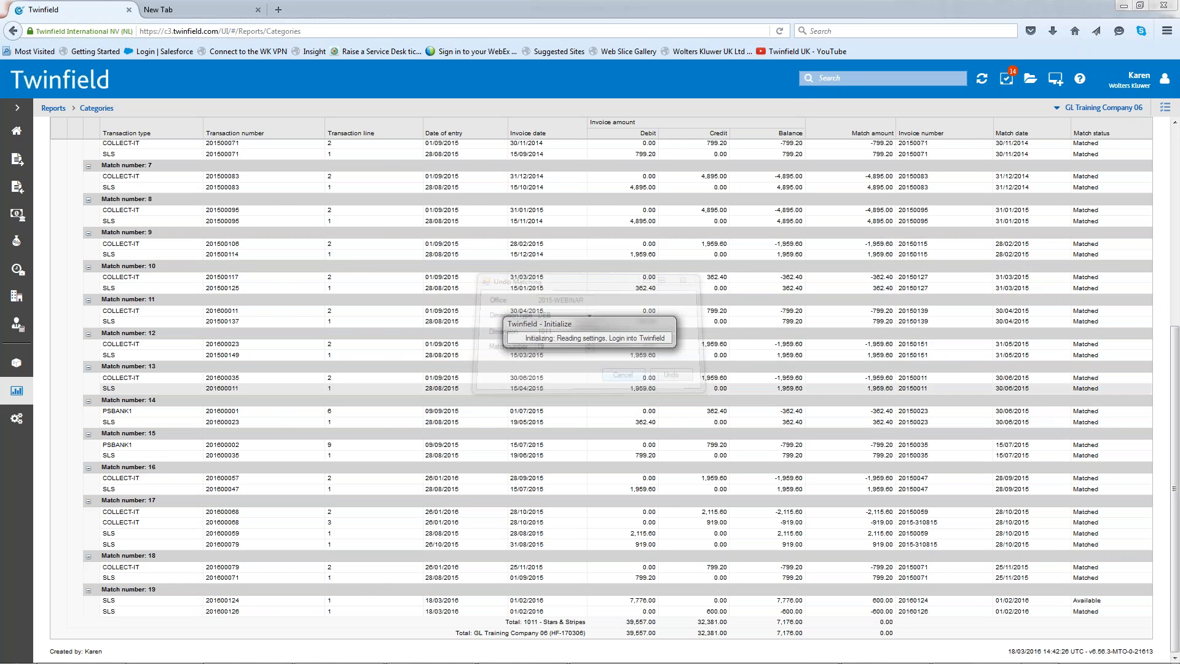
- Check the company in the Matched transactions report criteria and run TWF_UndoMatching.exe again from the Executable folder
mouse_move(472, 663)
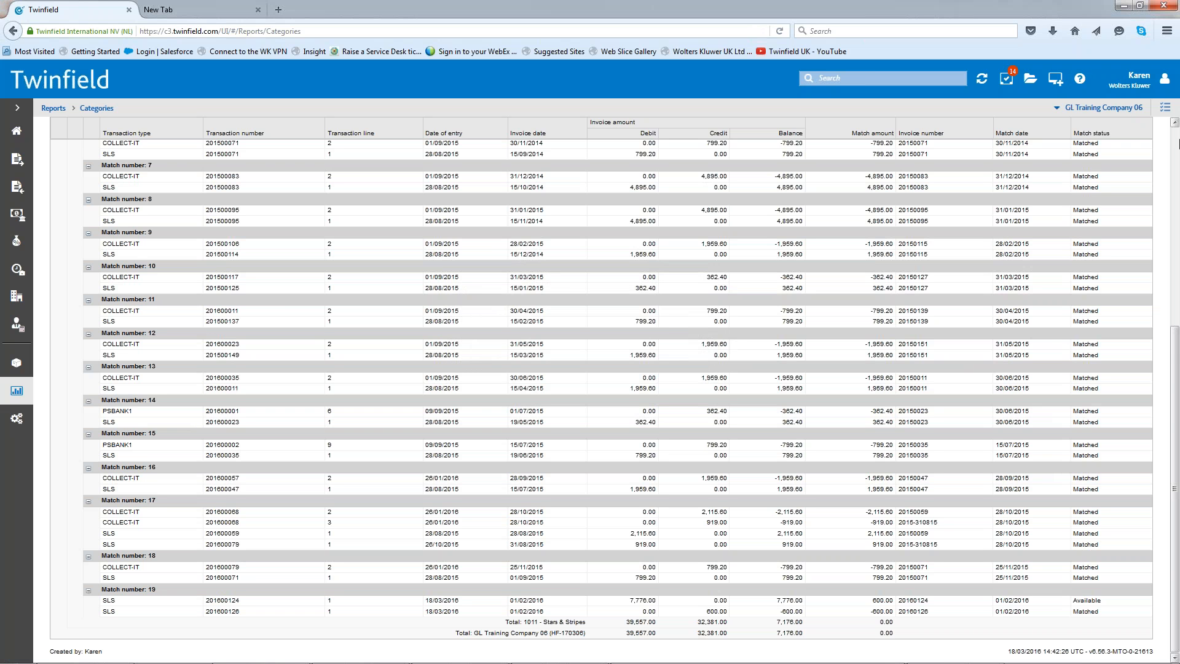
left_click_drag(1178, 351, 1179, 84)
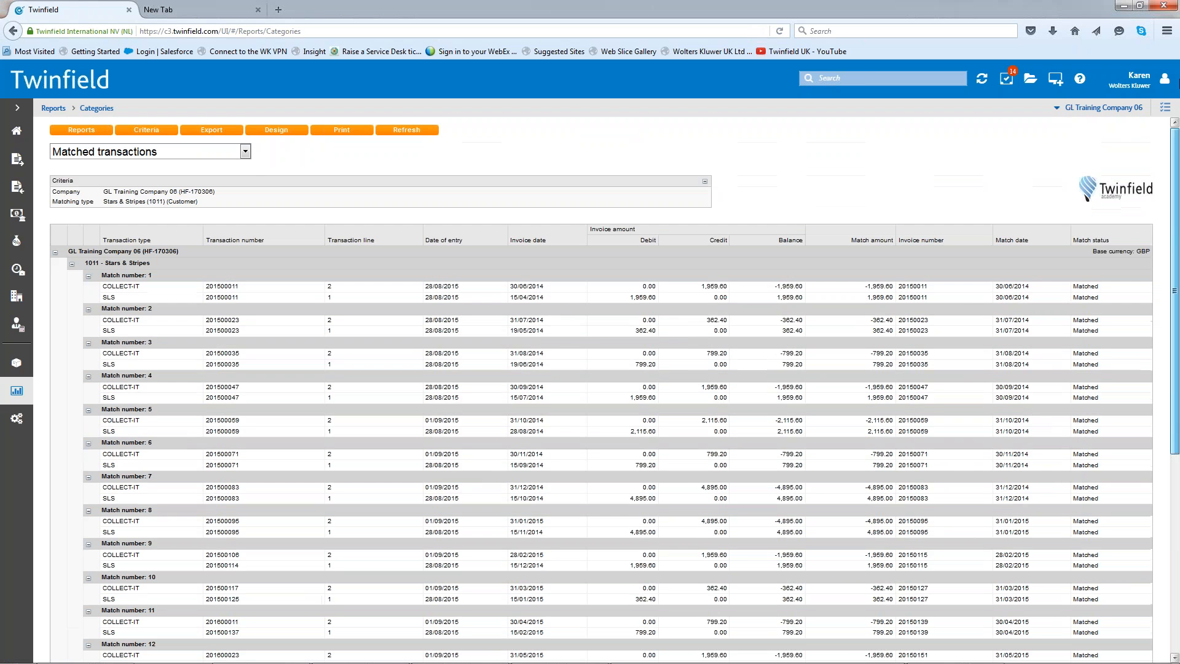
mouse_move(189, 662)
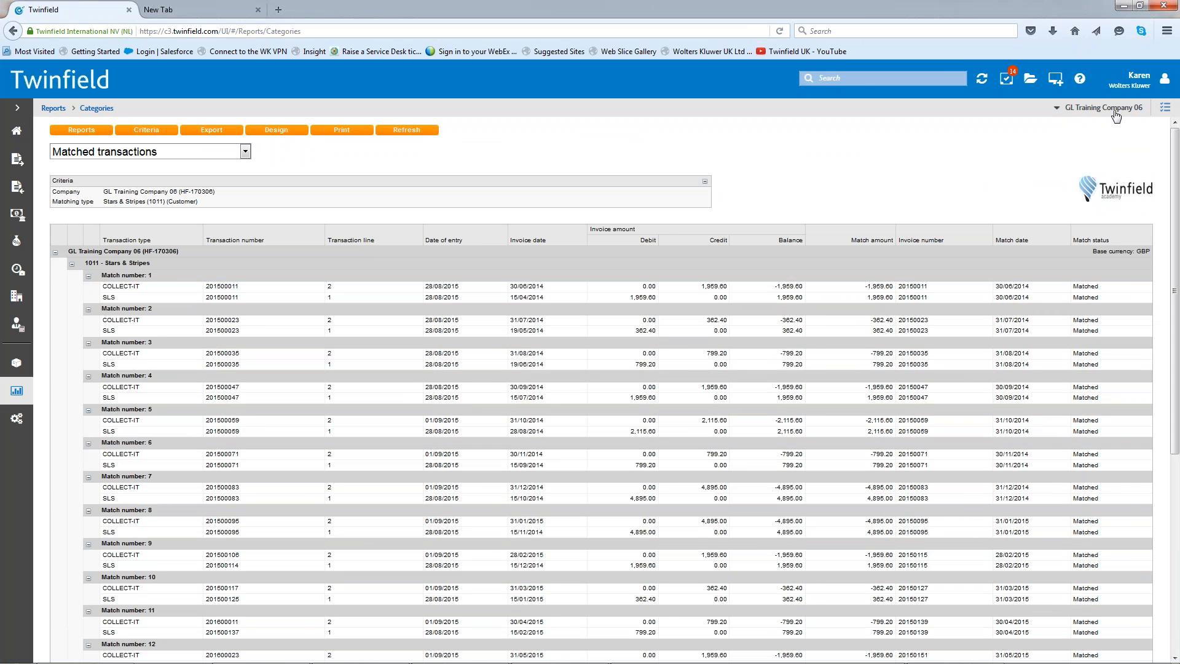
mouse_move(370, 657)
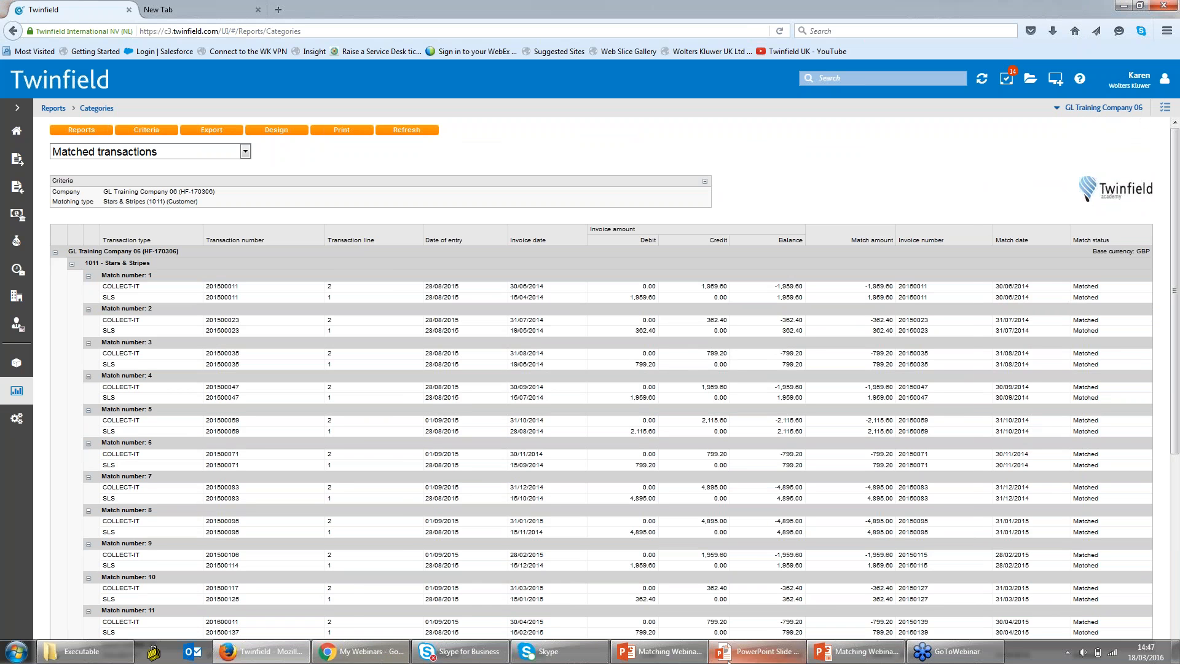
left_click(77, 651)
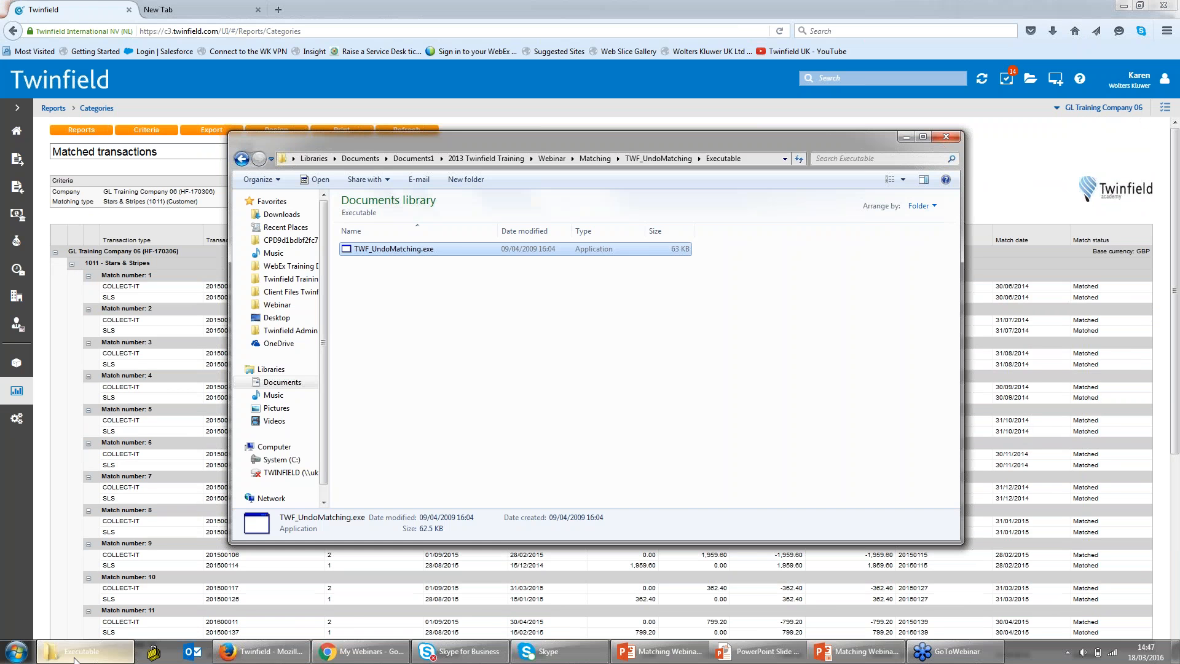
double_click(420, 249)
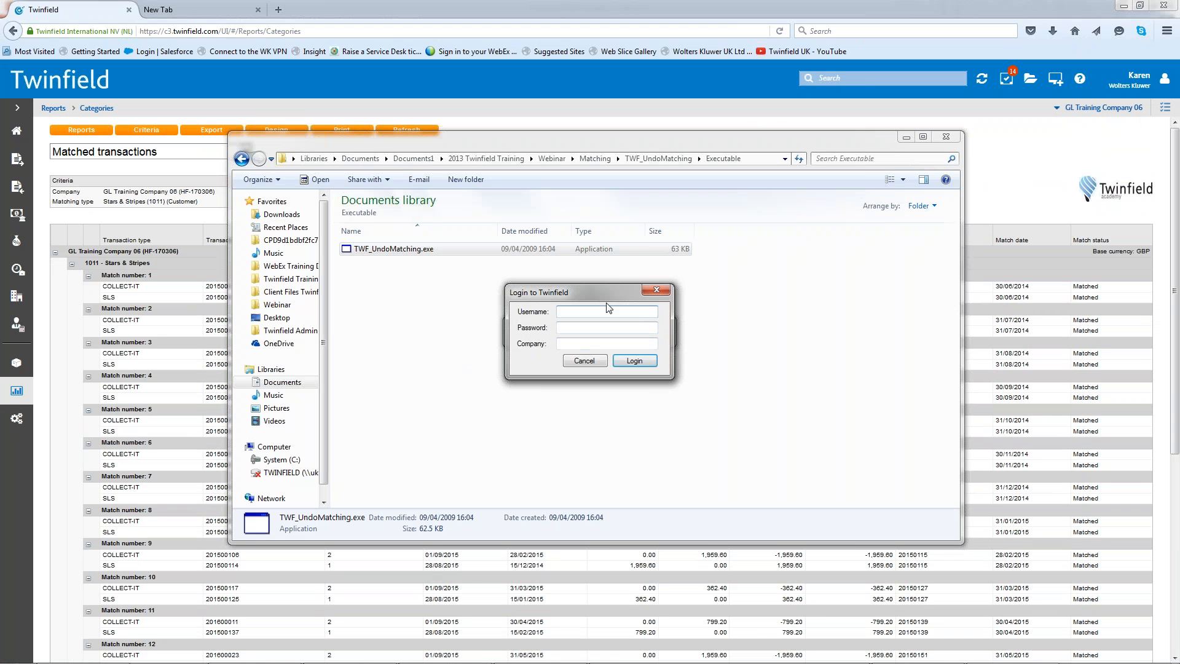
- Log in to the restarted undo matching tool with the username, the account password and the company TRAINING-UK
type("GL")
key("BackSpace")
key("BackSpace")
type("KAREN")
key("Tab")
type("•")
key("Tab")
type("TRAINI")
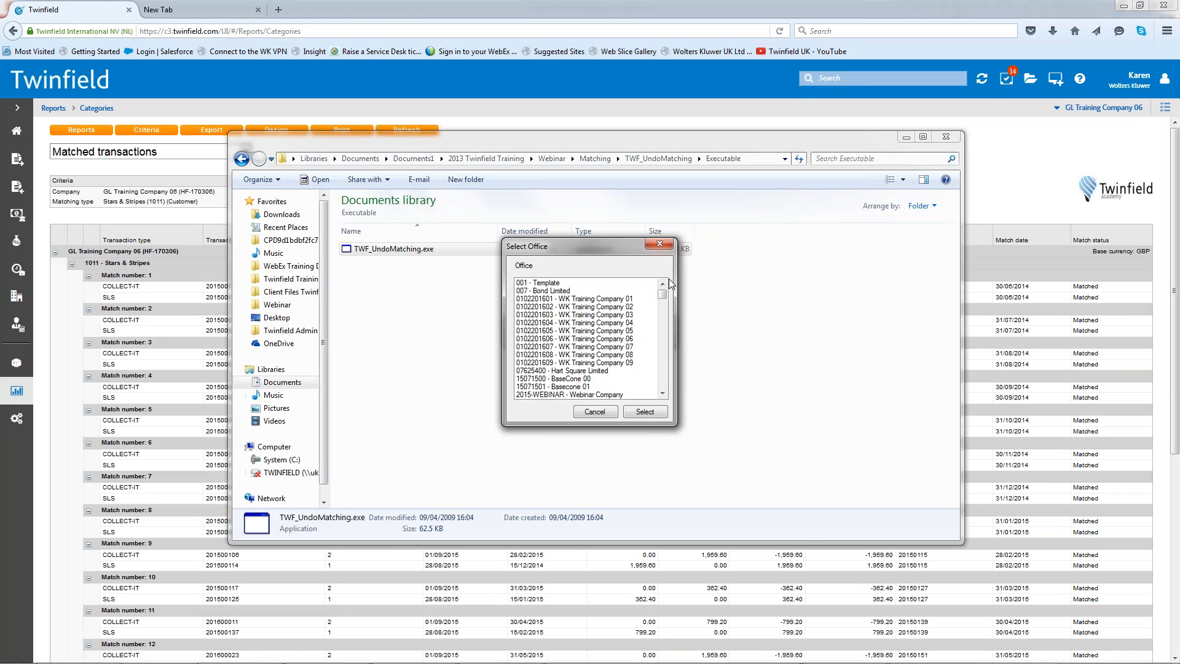
- Select the office HF-170306 - GL Training Company 06 and set the dimension type to DEB
left_click_drag(665, 294, 670, 319)
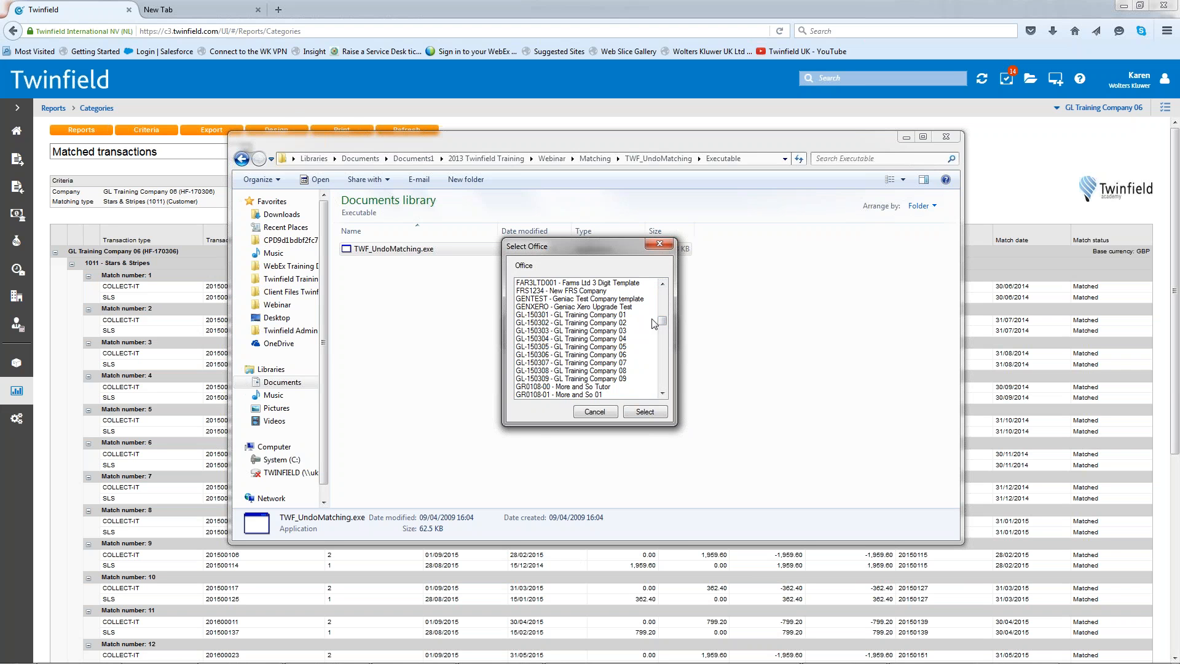
left_click_drag(663, 321, 666, 327)
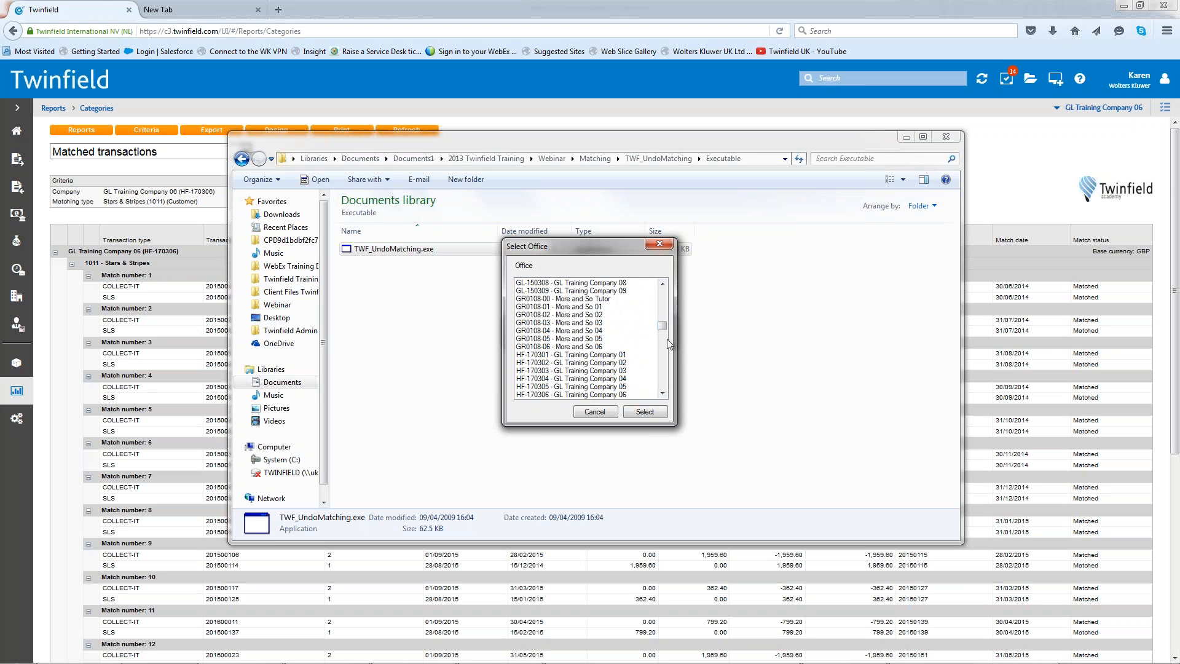
left_click_drag(666, 323, 665, 327)
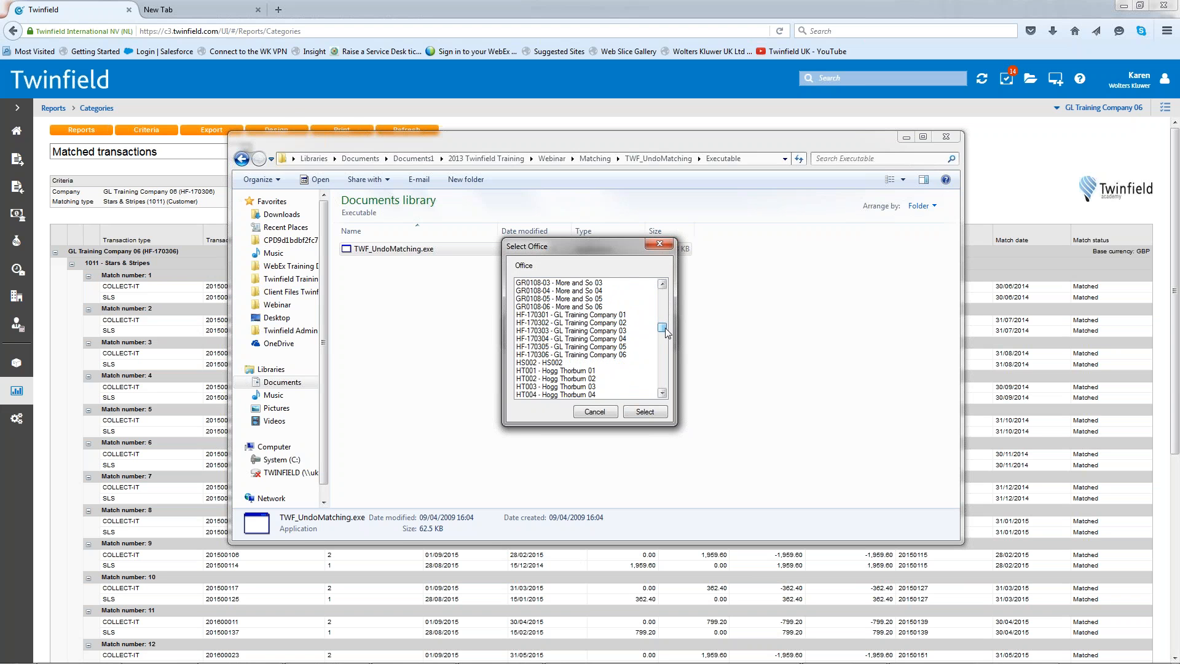
left_click(596, 356)
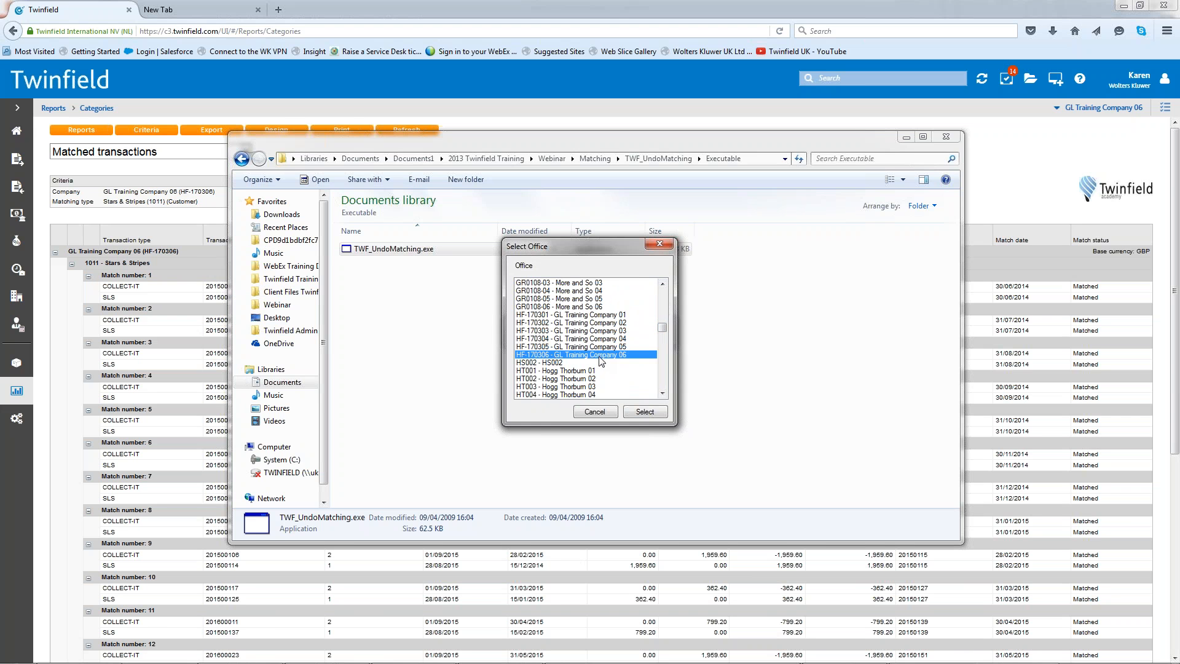
left_click(645, 412)
left_click(553, 315)
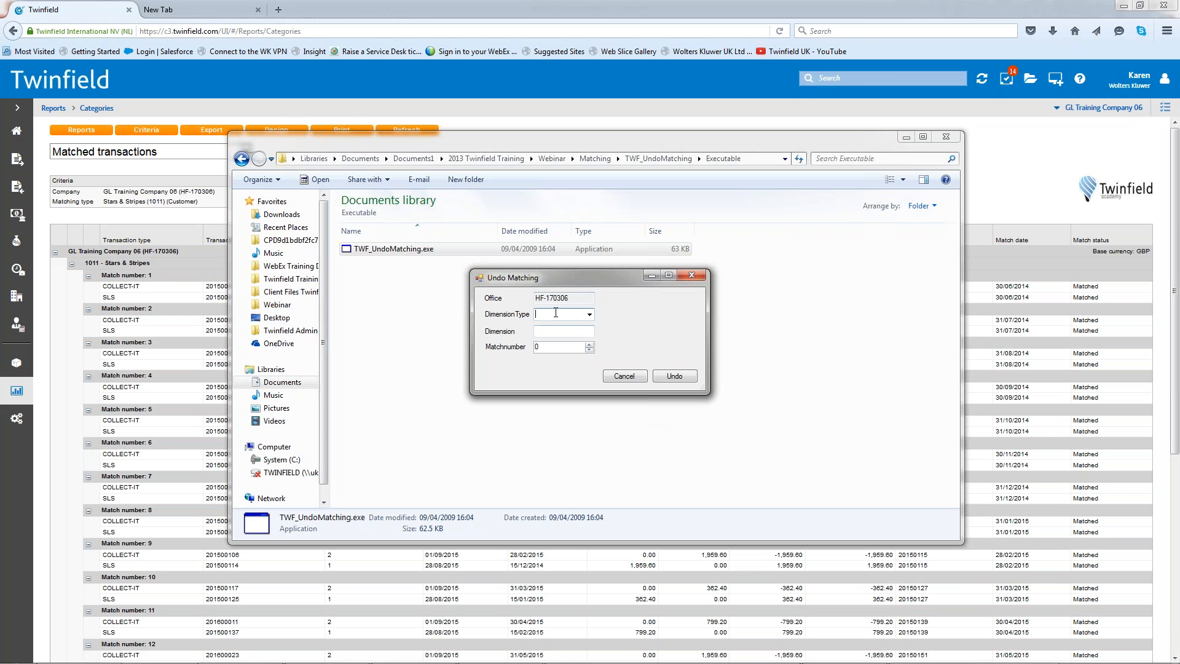
left_click(592, 315)
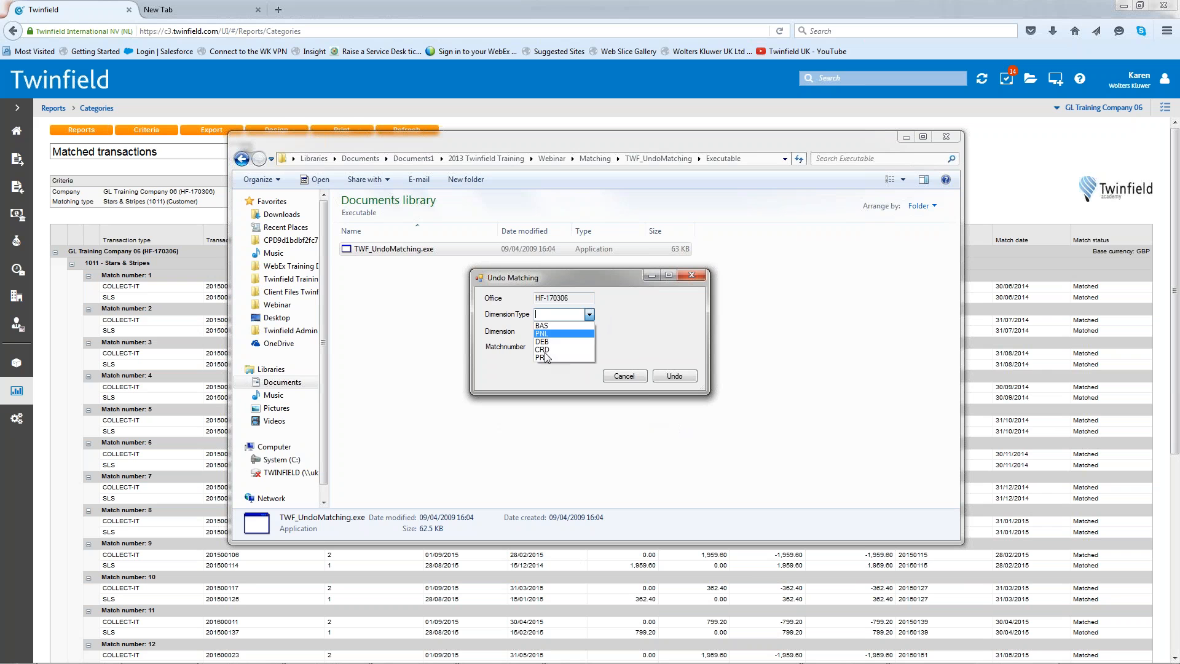
left_click(550, 323)
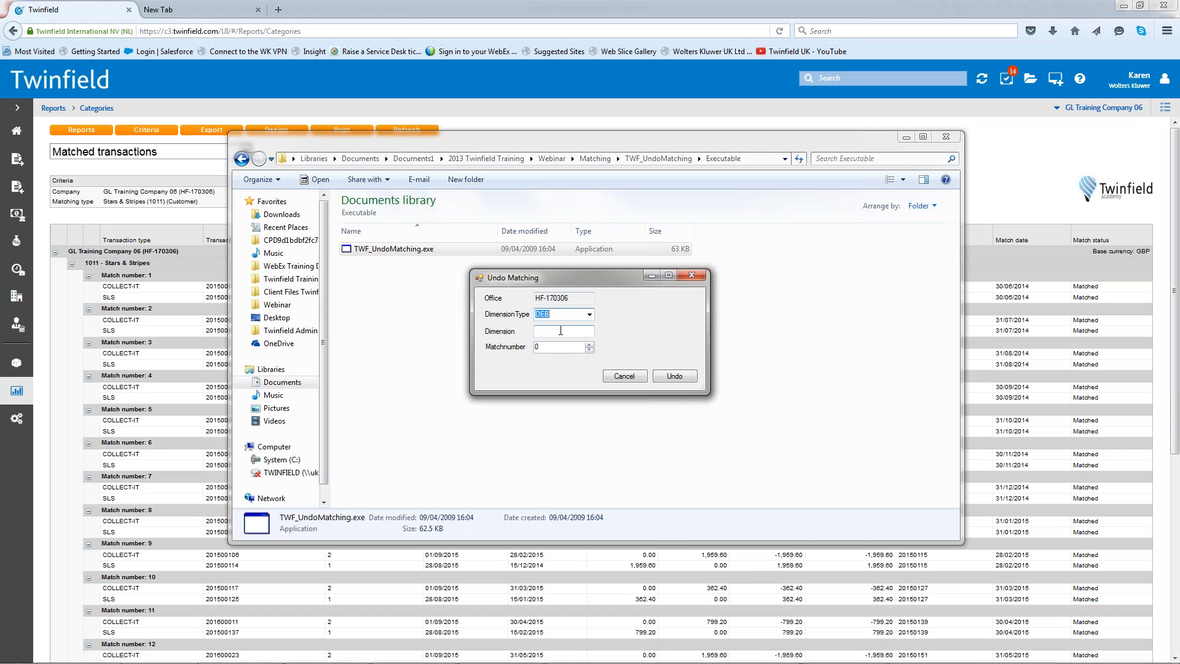
- Undo match number 16 for the Stars & Stripes customer code, and close the undo form and the Executable folder
left_click(563, 332)
key("Tab")
type("16")
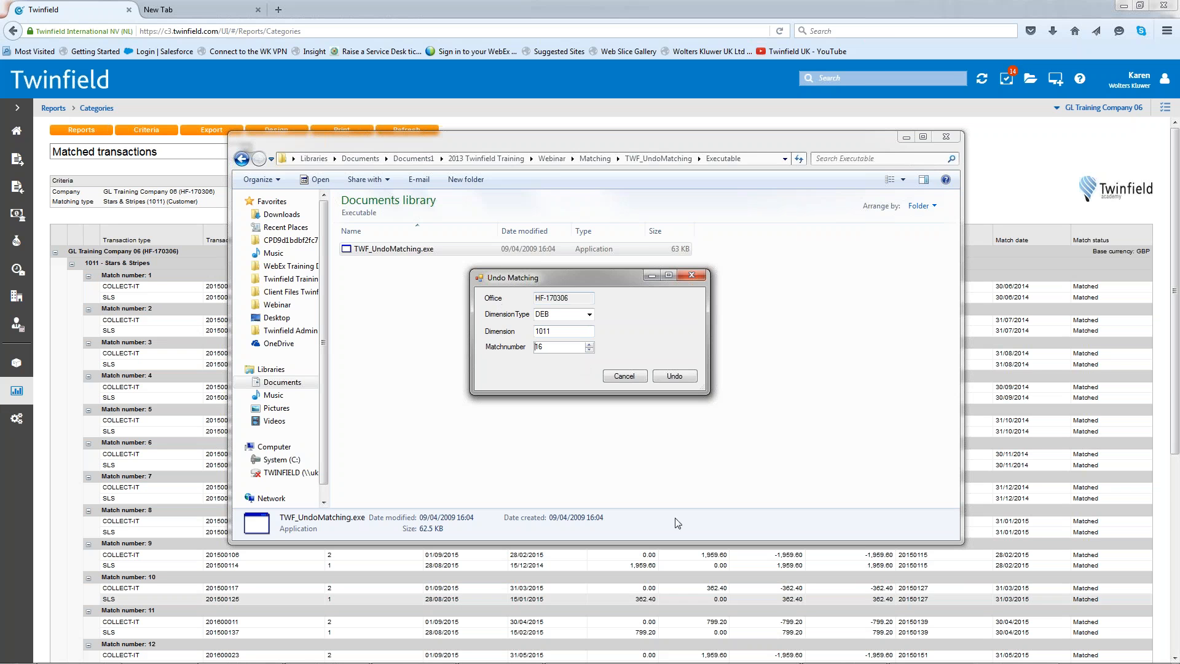
left_click(675, 377)
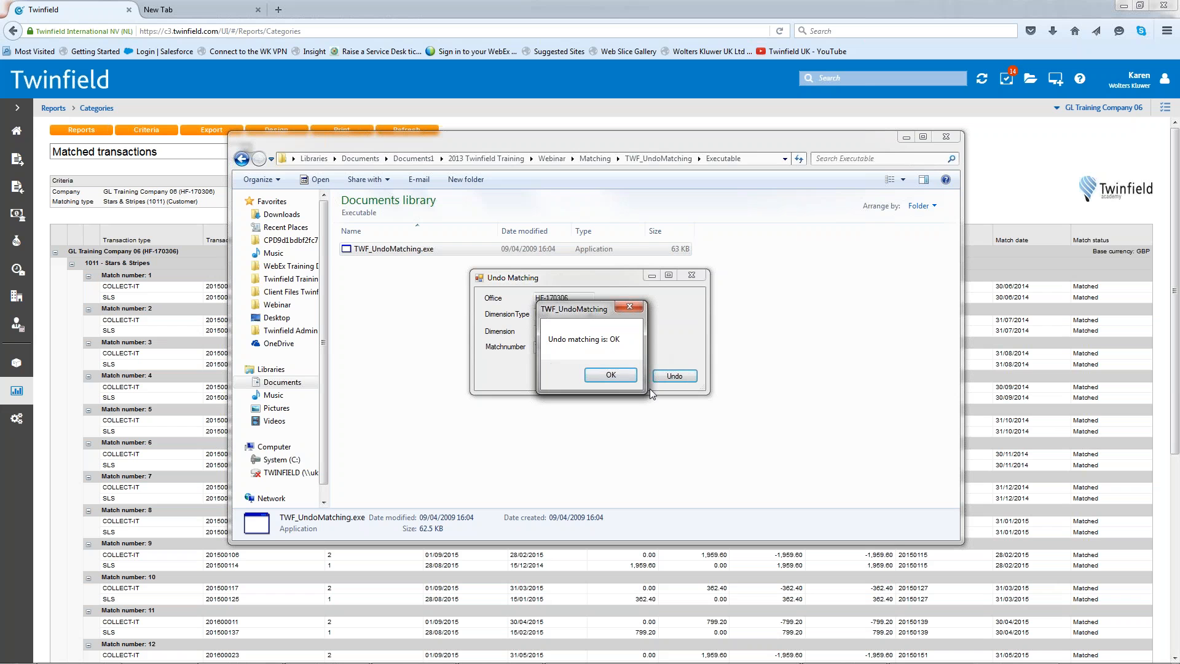
left_click(611, 375)
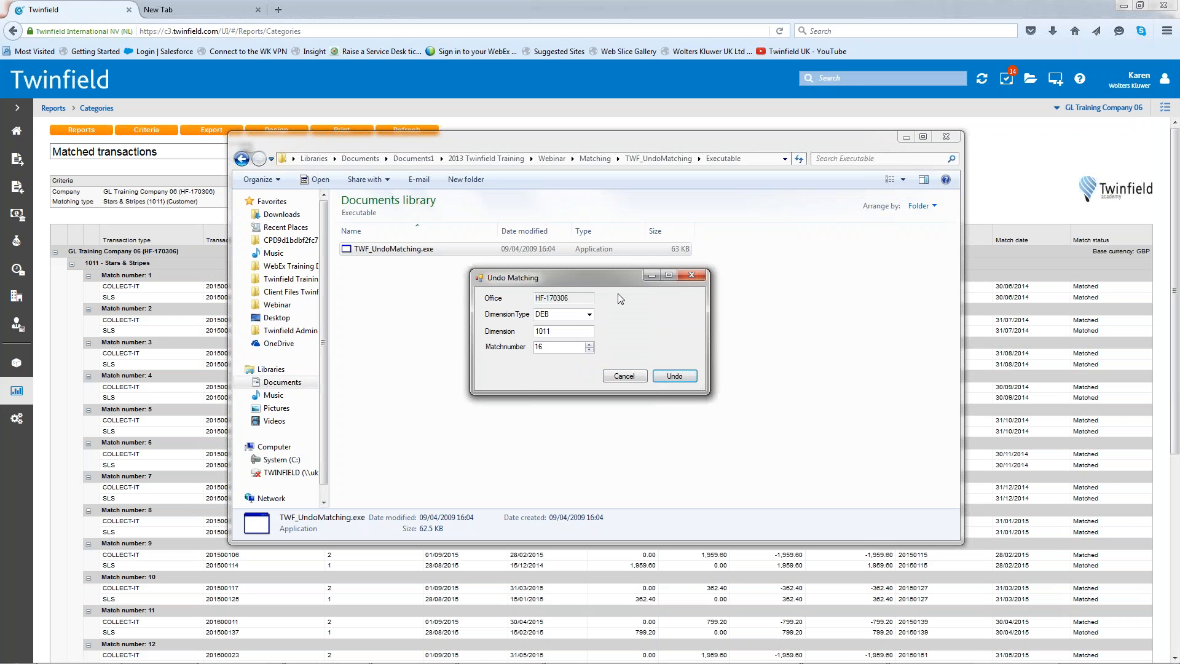
left_click(624, 375)
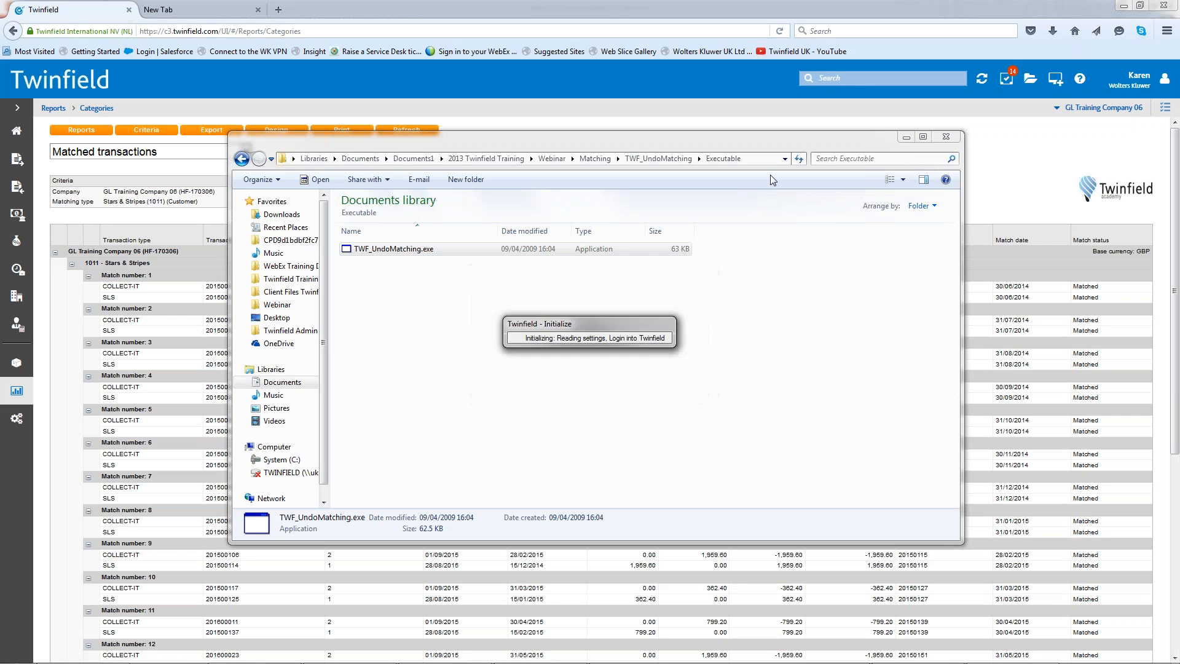
left_click(952, 136)
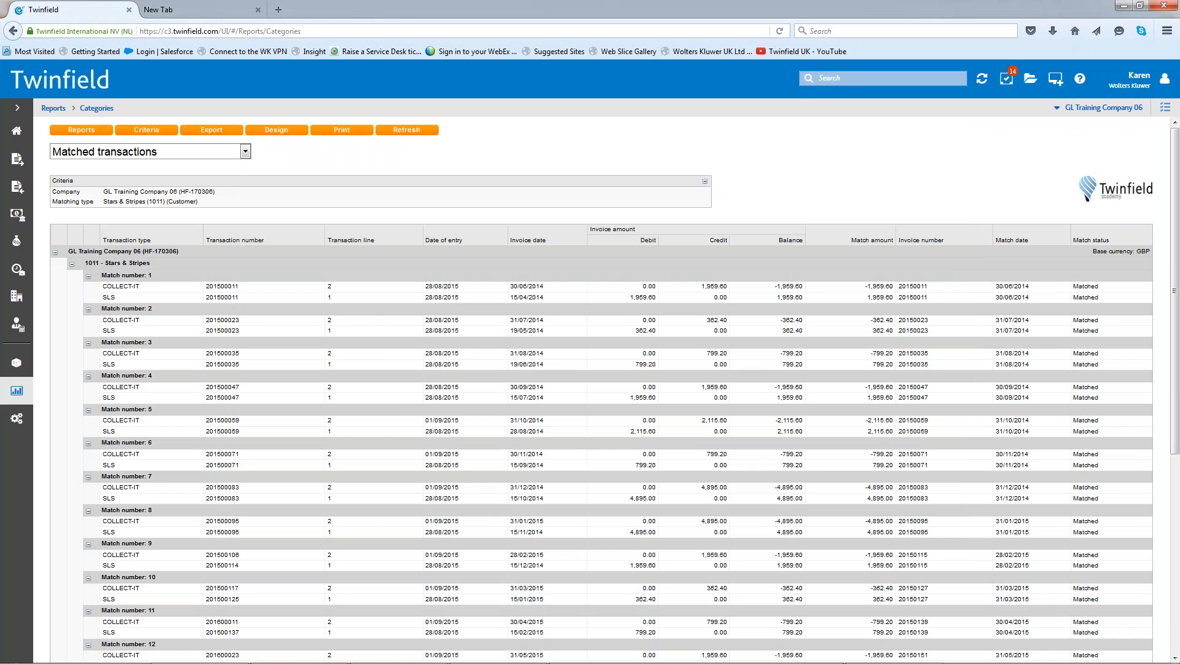
- Refresh the Matched transactions report and check the Stars & Stripes list for match number 16
left_click(422, 130)
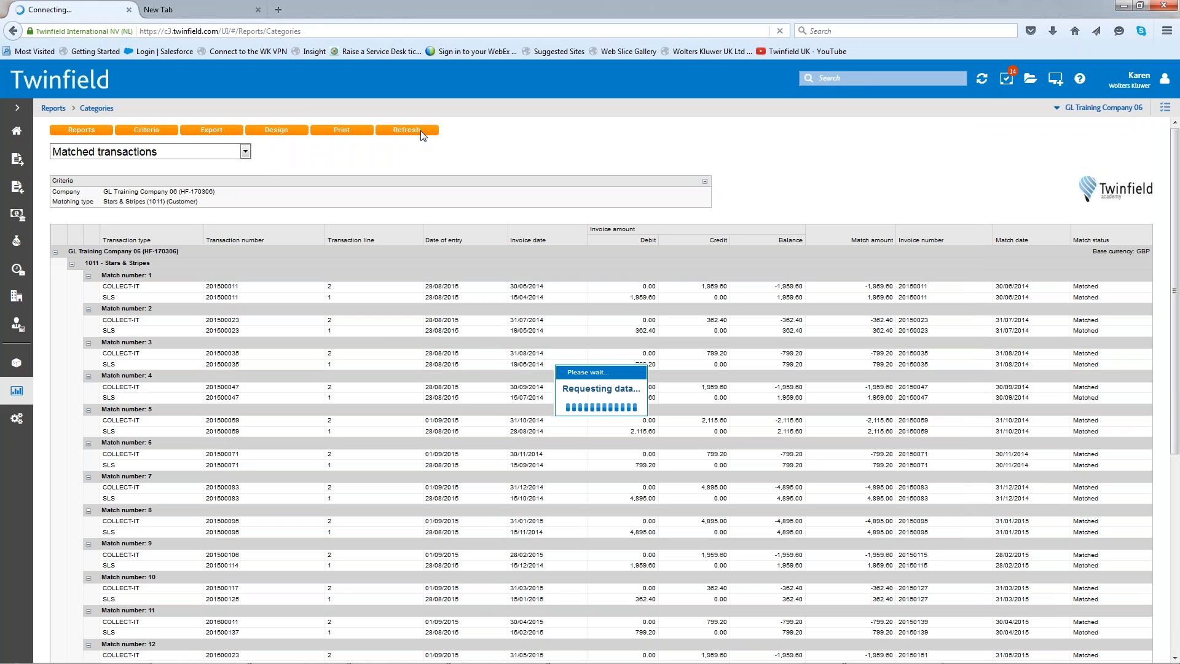
scroll(304, 453, "down", 5)
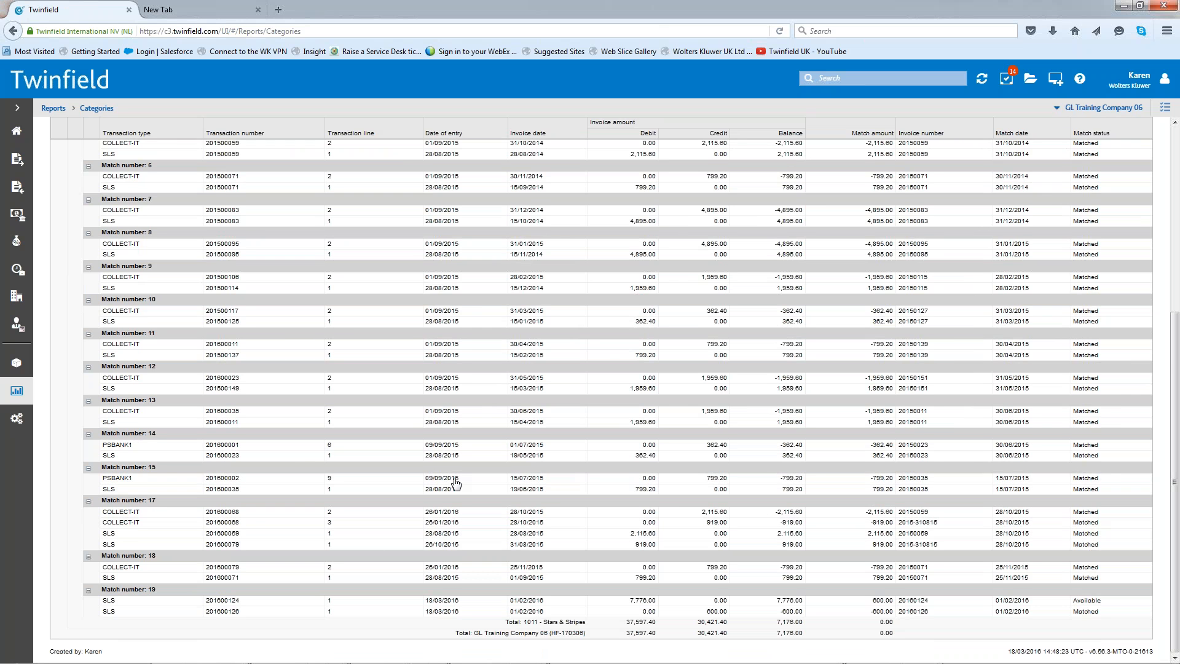
scroll(431, 307, "up", 5)
left_click(405, 128)
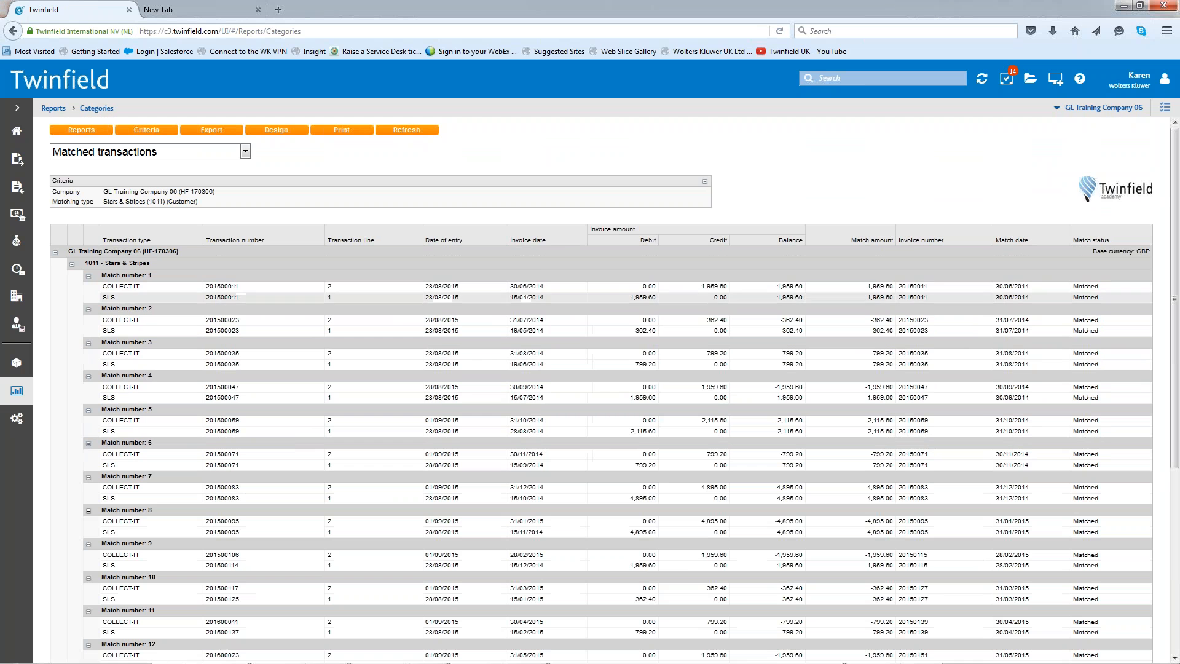
scroll(495, 564, "down", 5)
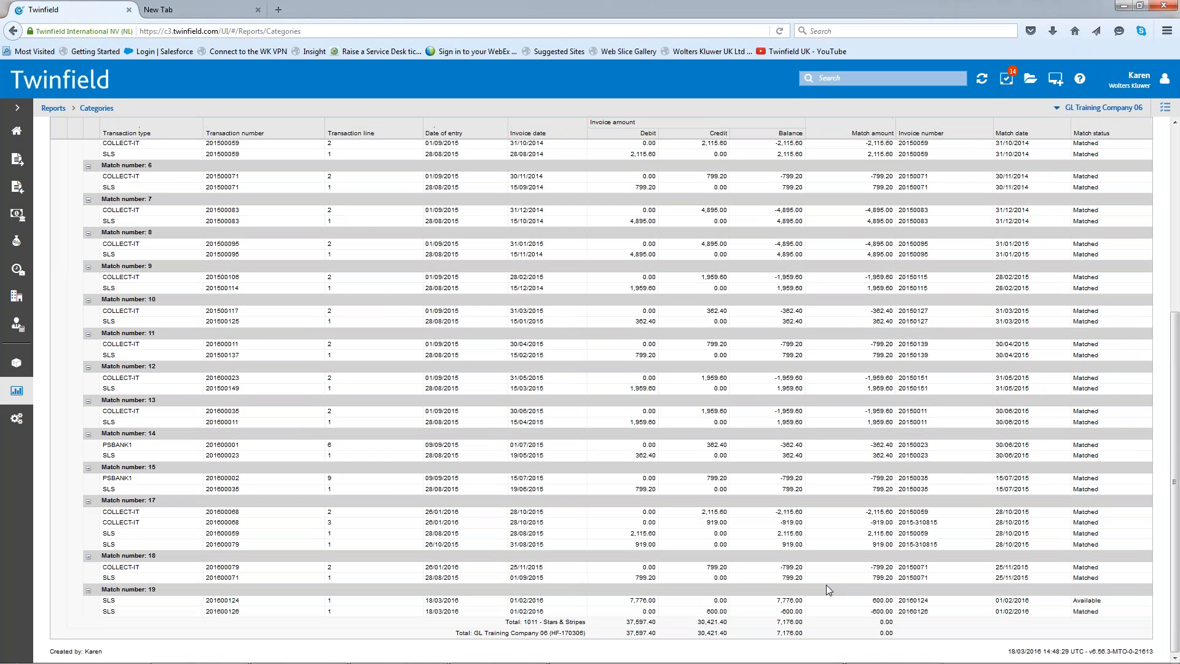
scroll(211, 459, "up", 5)
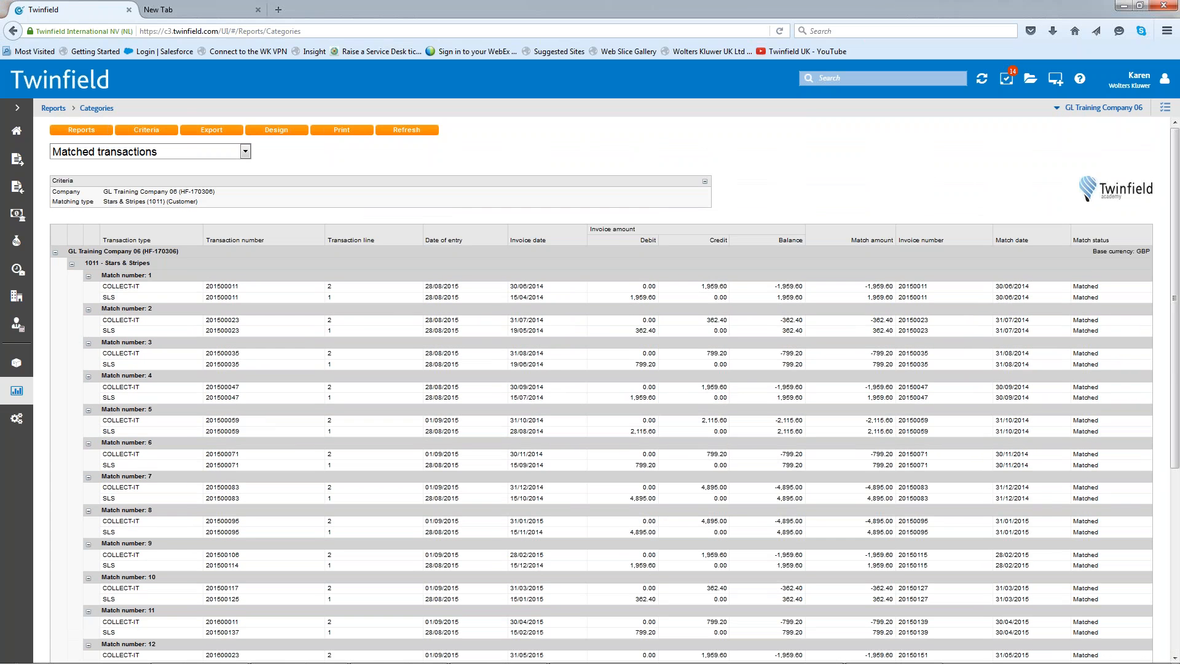
- Open the customer matching criteria in Twinfield
left_click(18, 329)
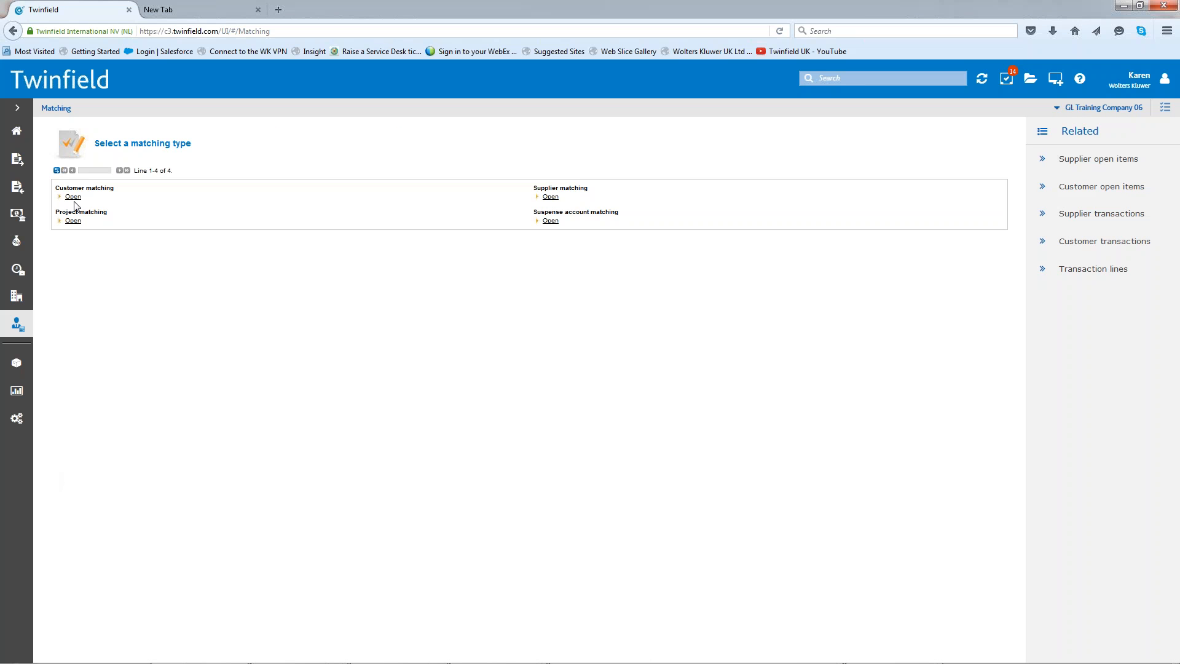
left_click(72, 197)
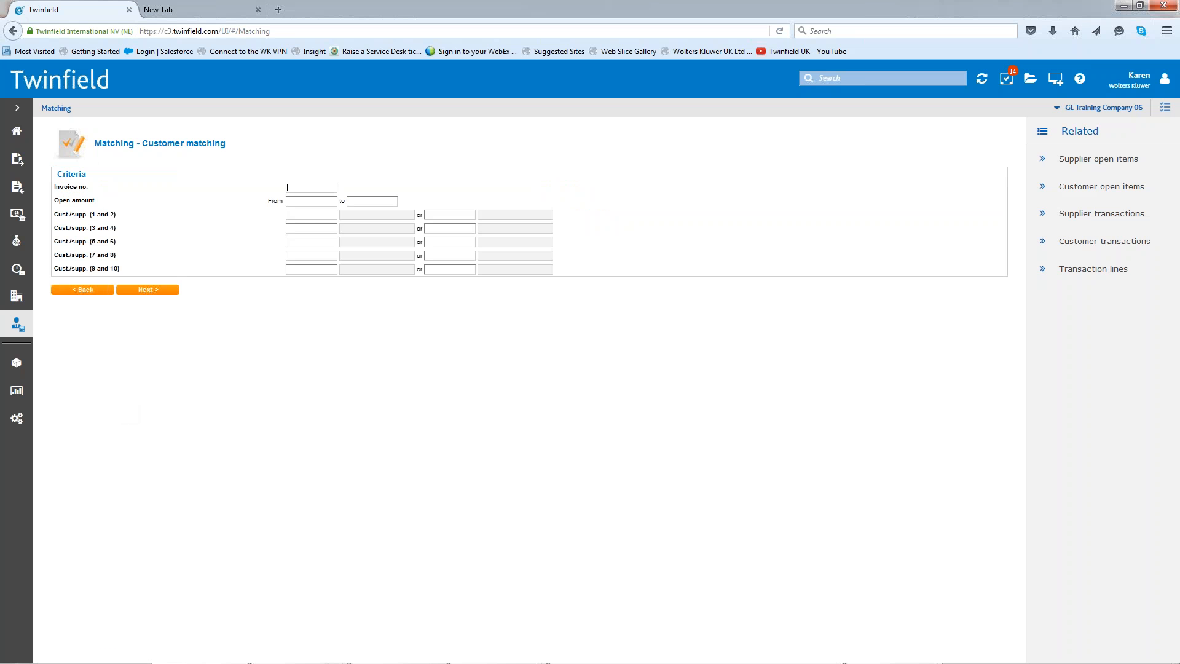
- Try to list the open customer items with "stars" as the first customer criterion, and return to the criteria
type("stars")
left_click(151, 294)
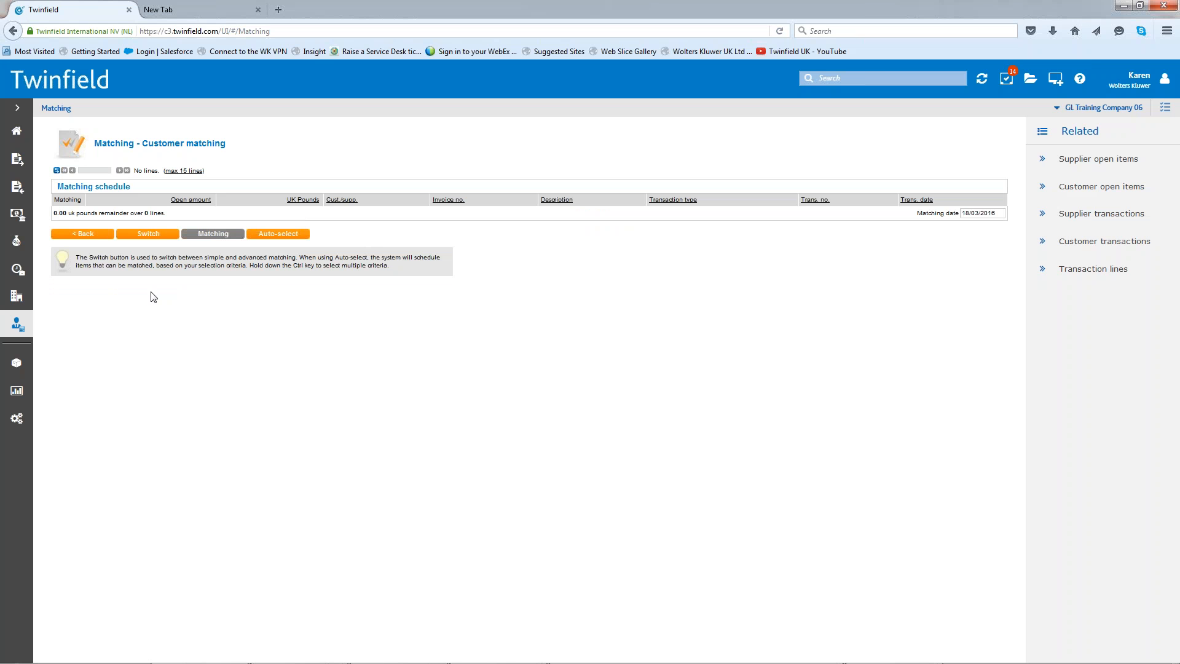
left_click(90, 239)
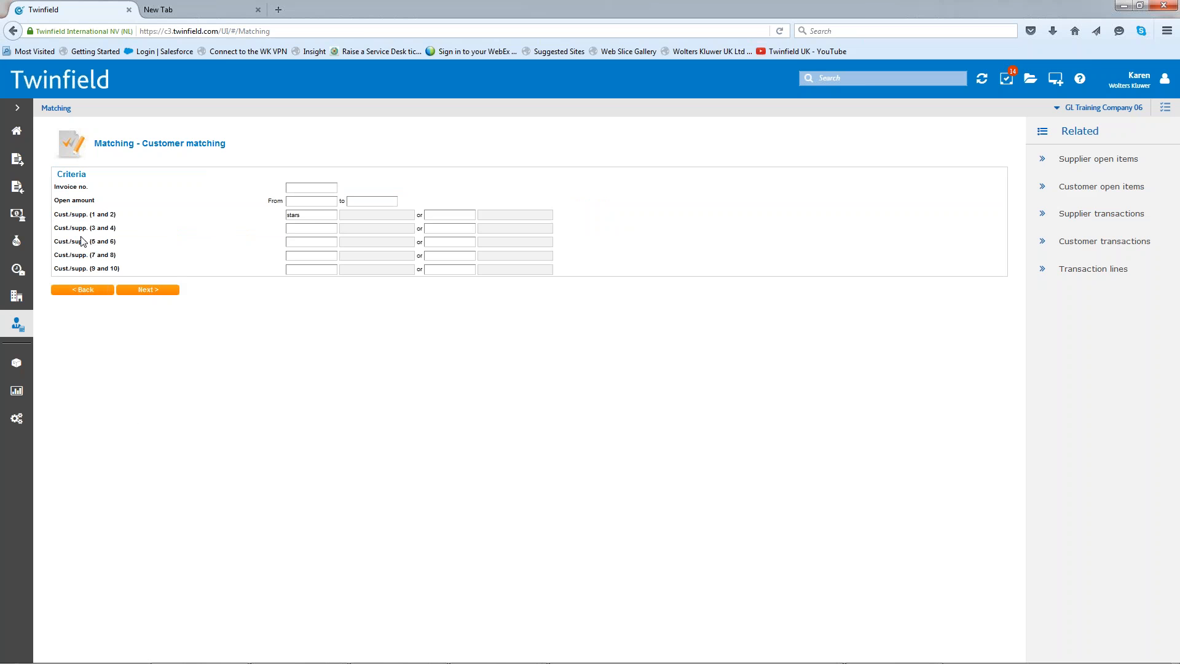
- List the open items for the Stars & Stripes customer code in customer matching, and return to the home page
left_click(314, 215)
key("ctrl+a")
key("BackSpace")
type("1011")
left_click(332, 234)
left_click(148, 289)
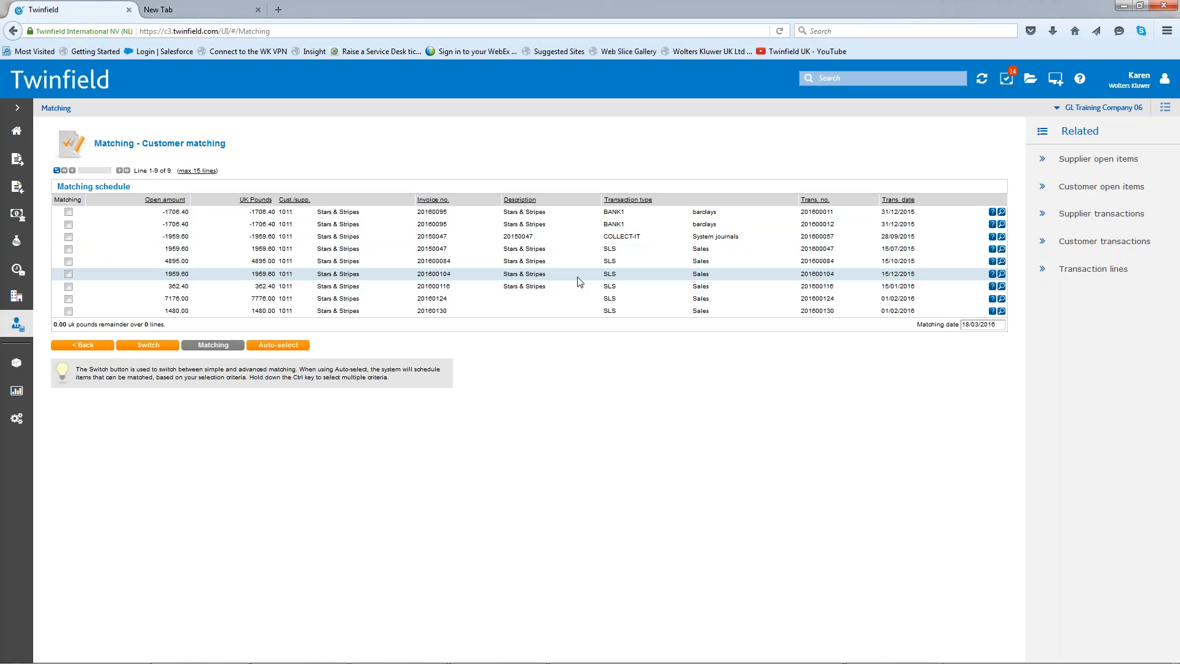
left_click(17, 134)
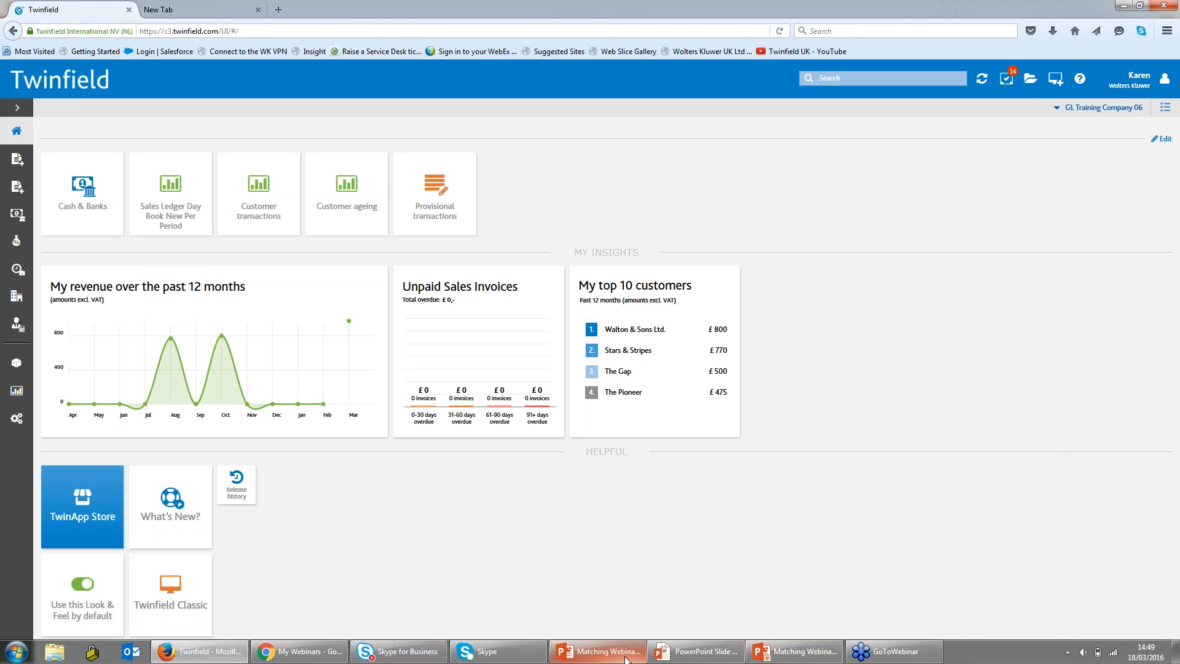
- Switch to the Matching Webinar slide show in PowerPoint and advance from the Review slide to the feedback slide
mouse_move(626, 660)
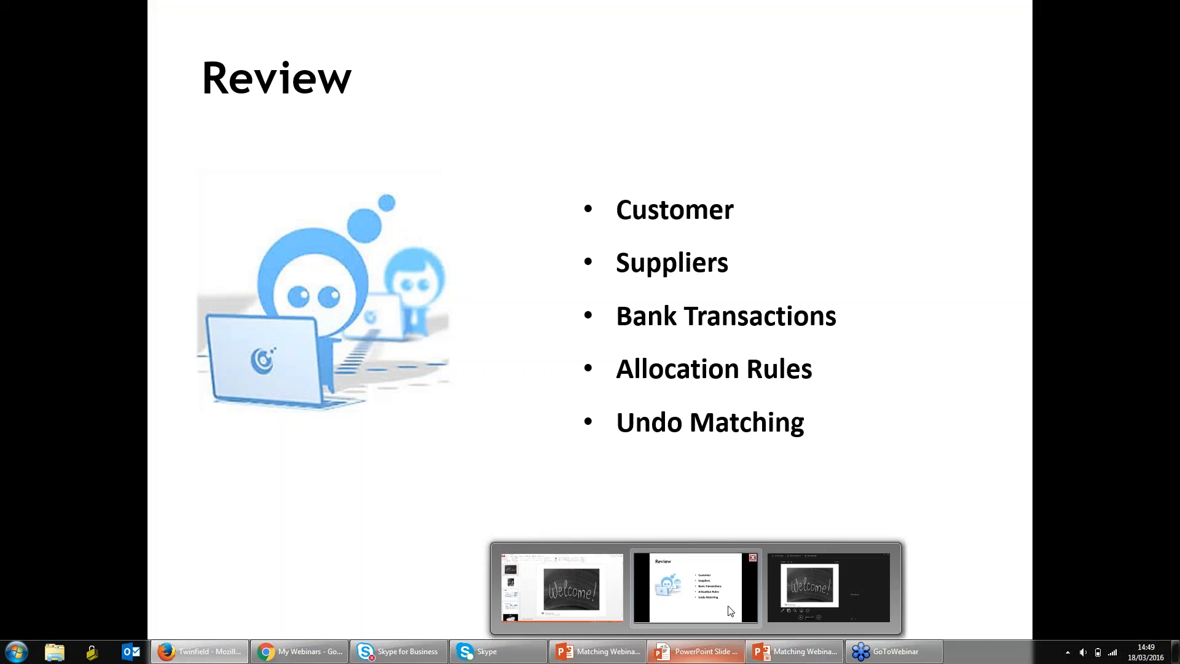
left_click(695, 587)
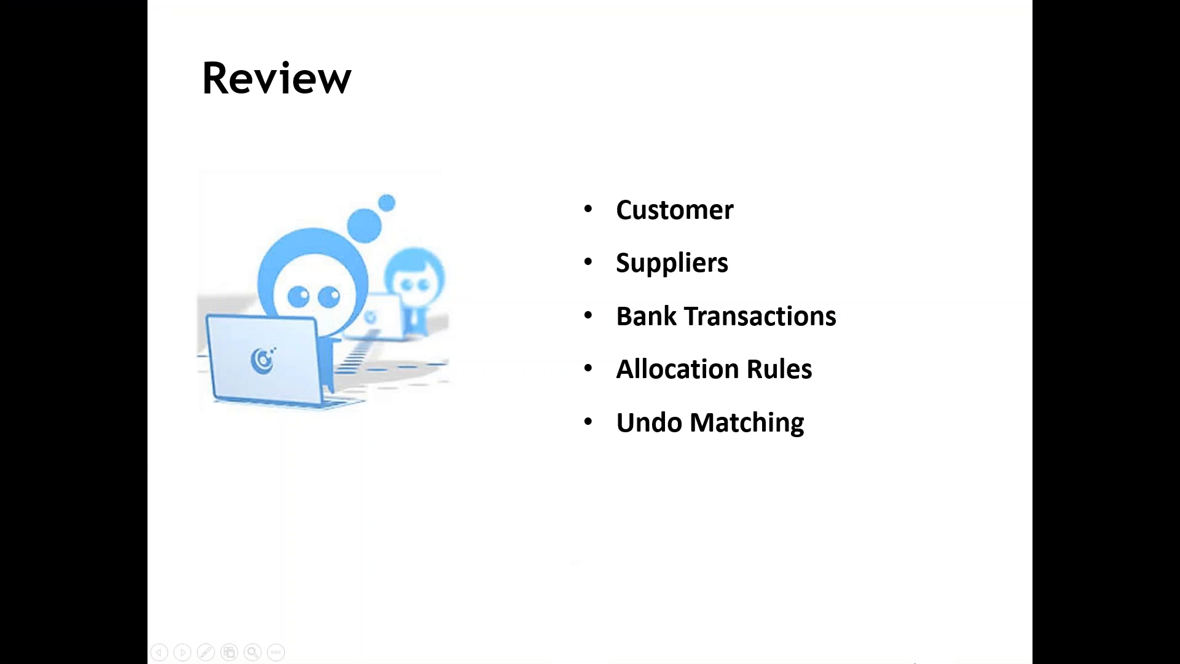
key("Right")
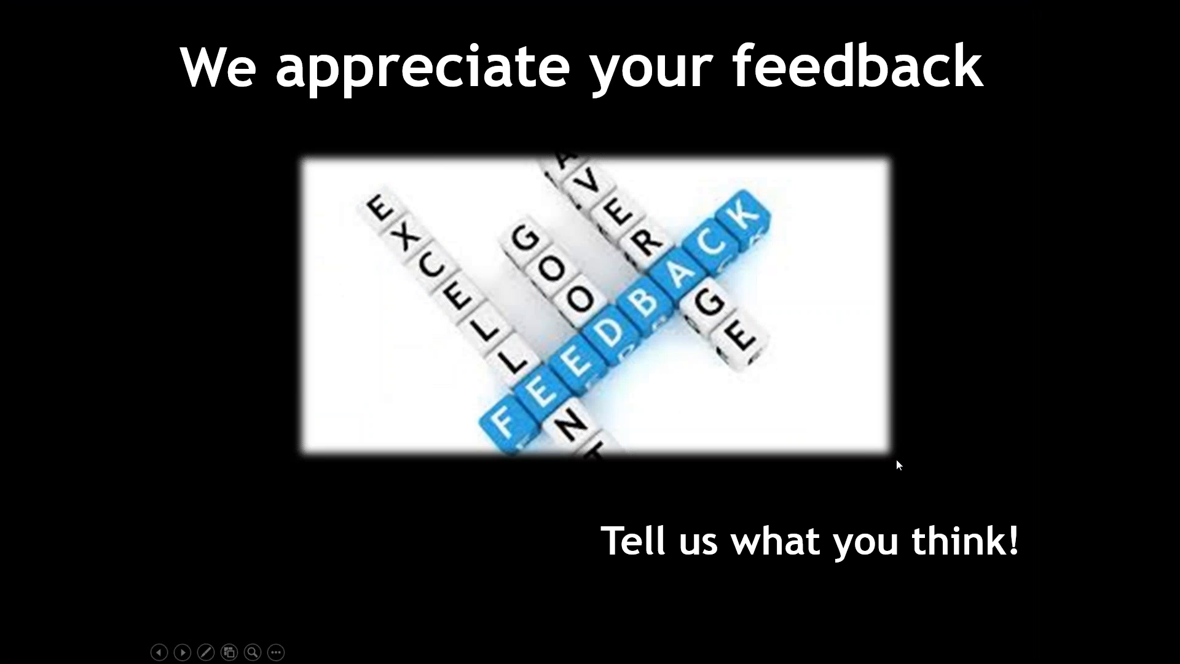
- Switch to Twinfield in Firefox to view the bank statement allocation rules under Cash & Banks, and return to the slide show
key("alt+Tab")
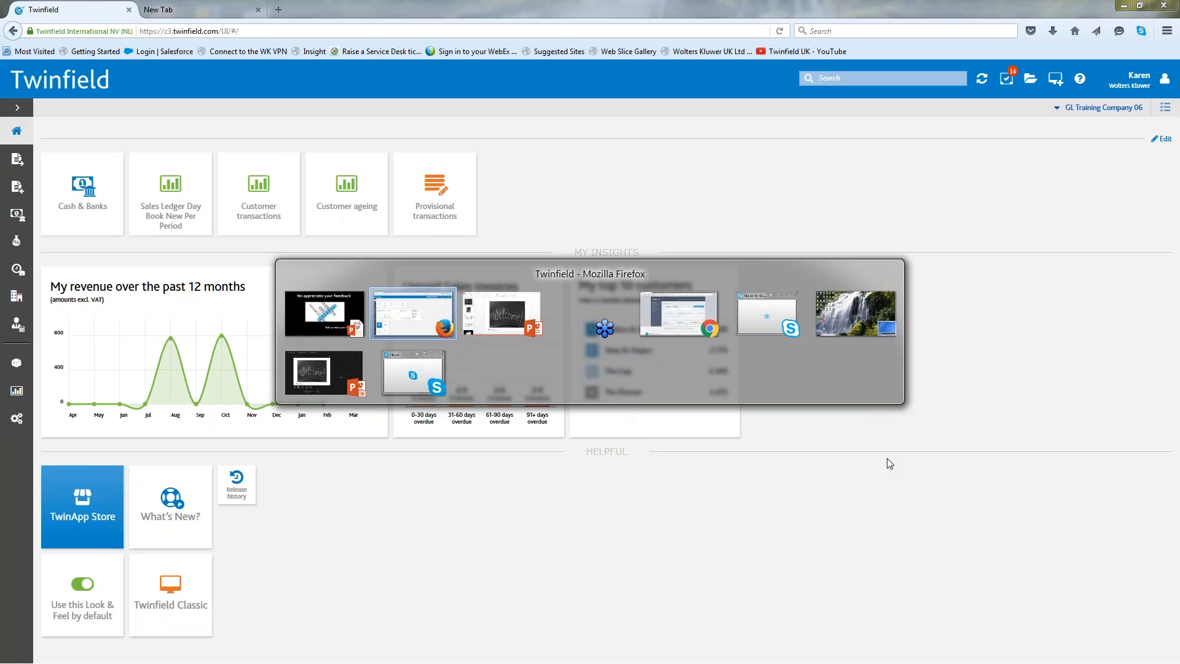
key("Tab")
key("Tab")
key("Tab")
key("Tab")
key("Tab")
key("Tab")
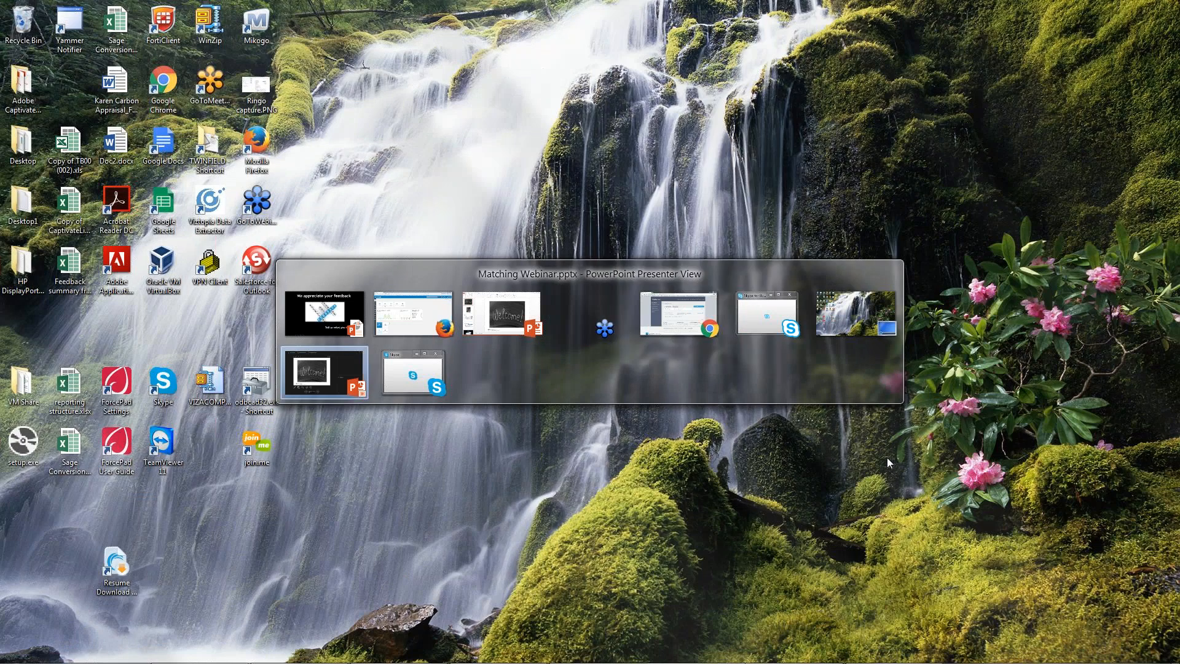
key("Tab")
key("Tab")
key("Tab")
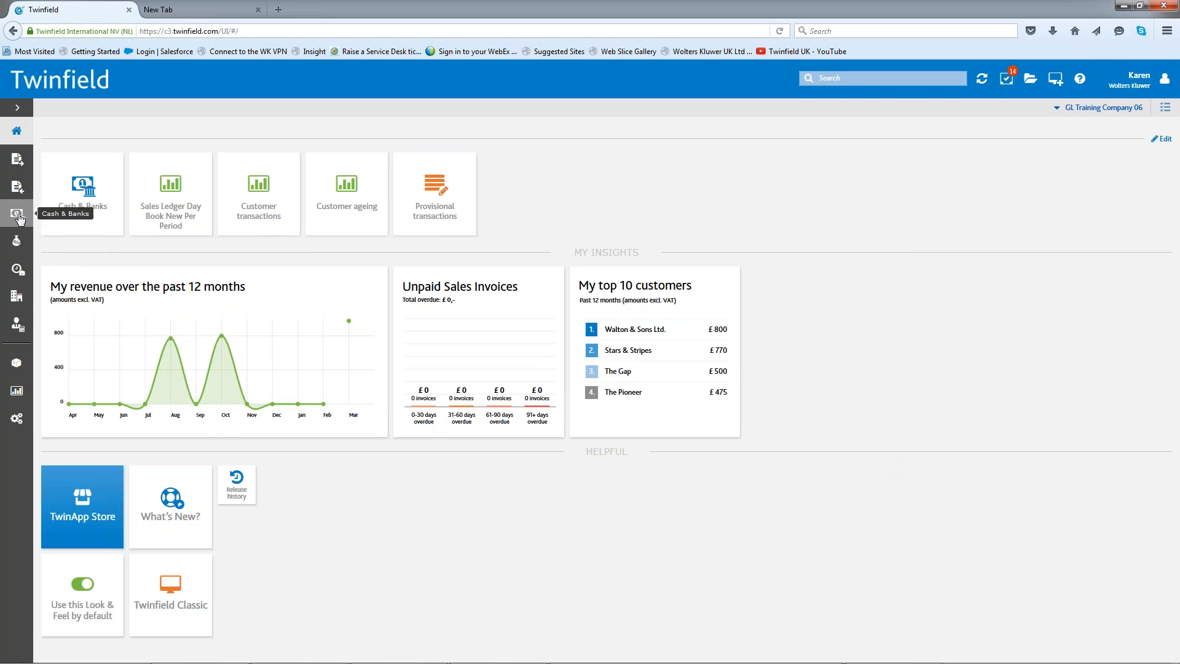
left_click(64, 220)
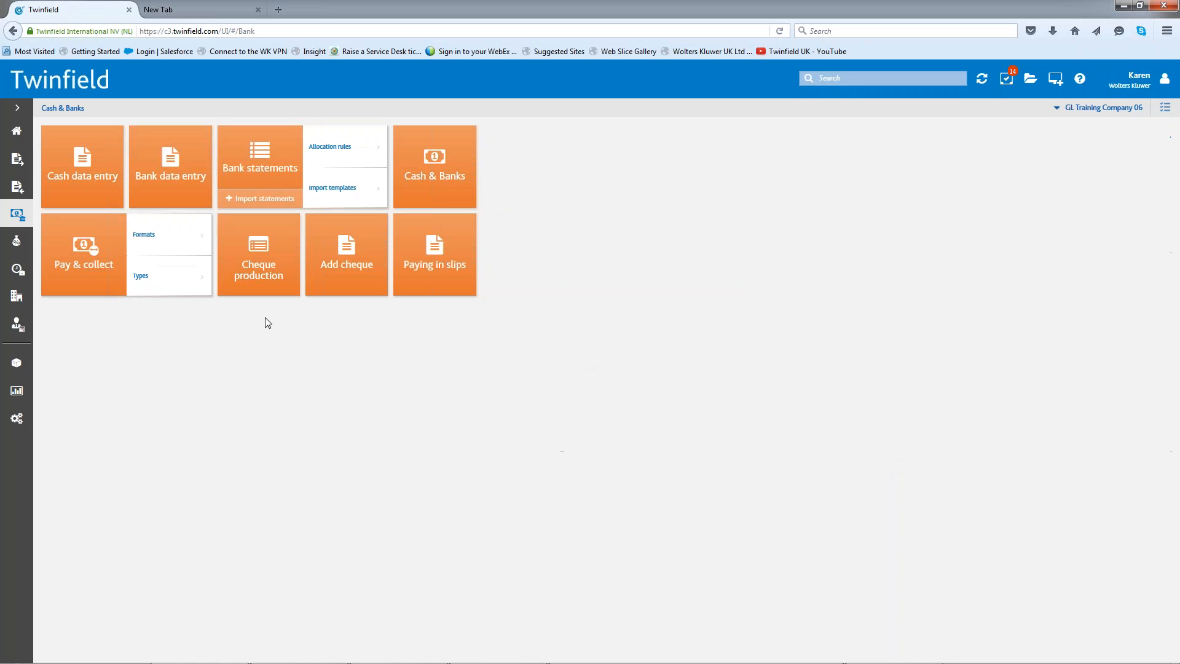
left_click(338, 149)
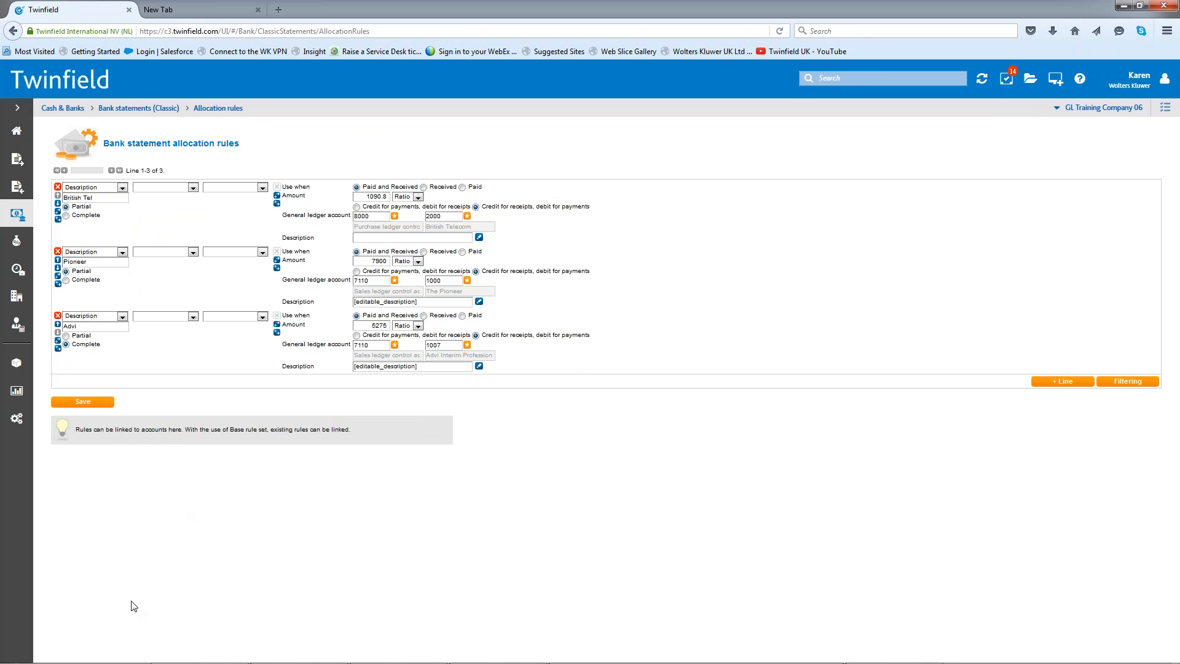
key("alt+Tab")
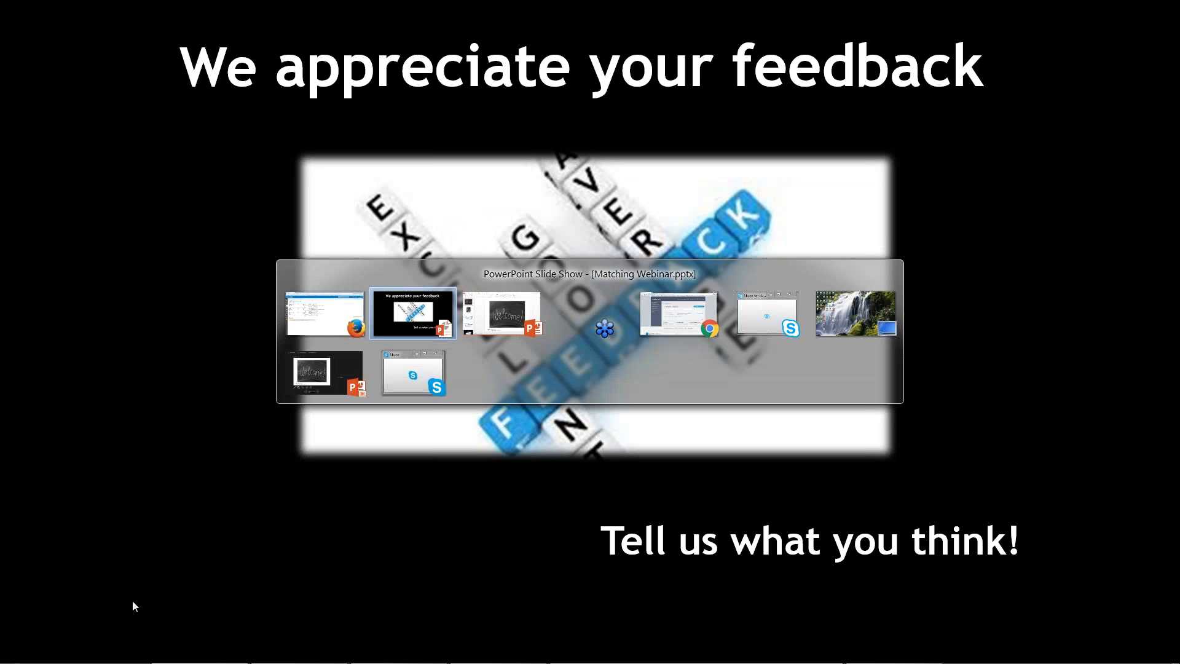
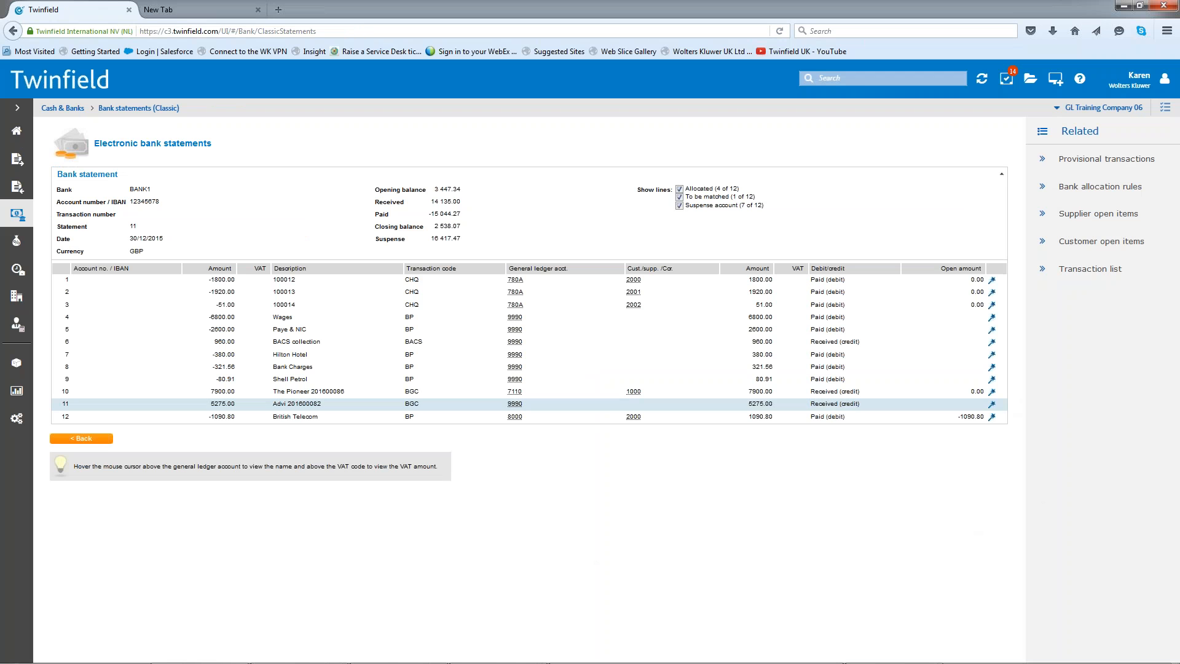
- Open the Advi bank statement line for processing and set "Advi" as its first description criterion for the allocation rule
left_click(993, 405)
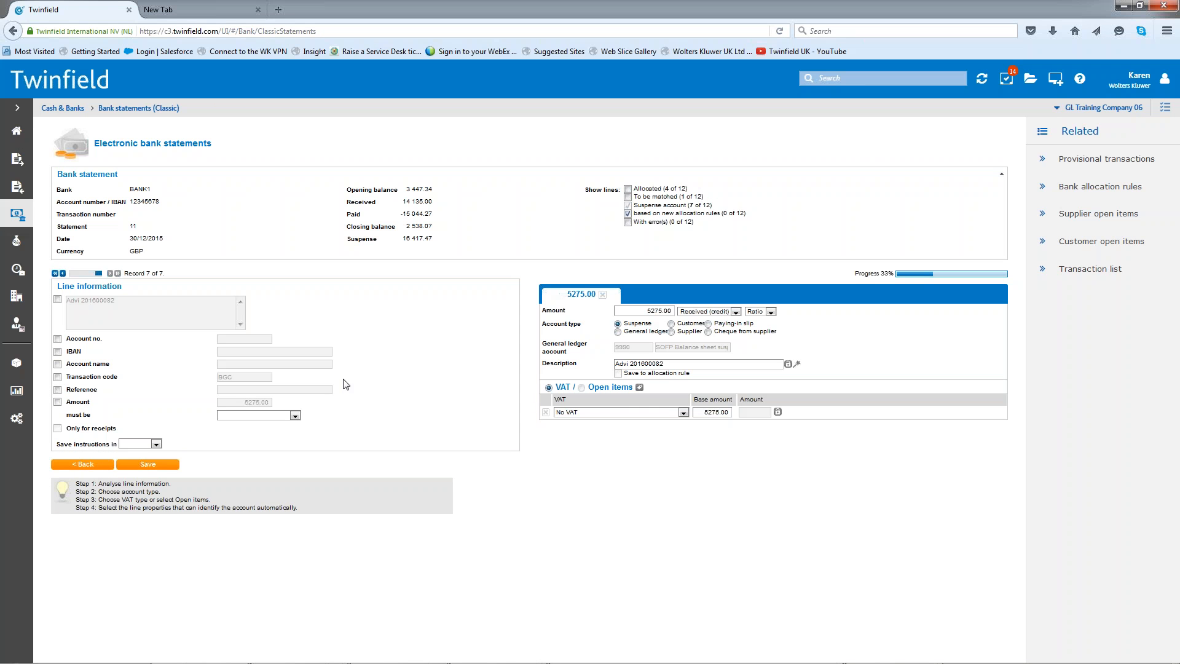
left_click(57, 300)
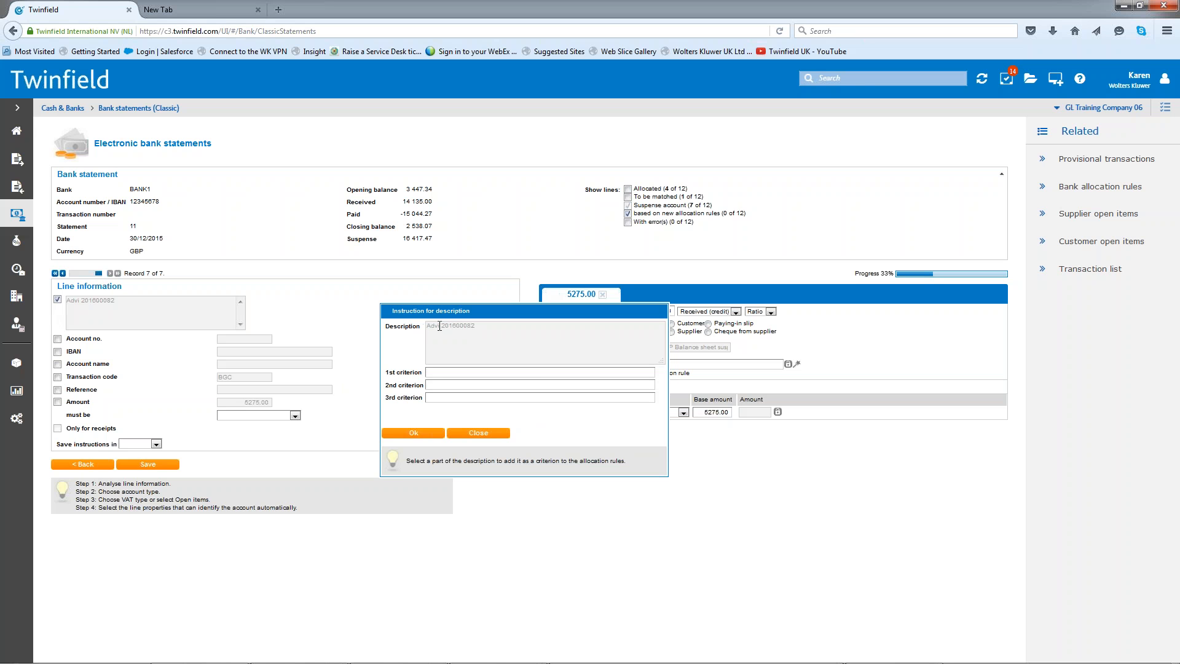
left_click_drag(439, 326, 427, 326)
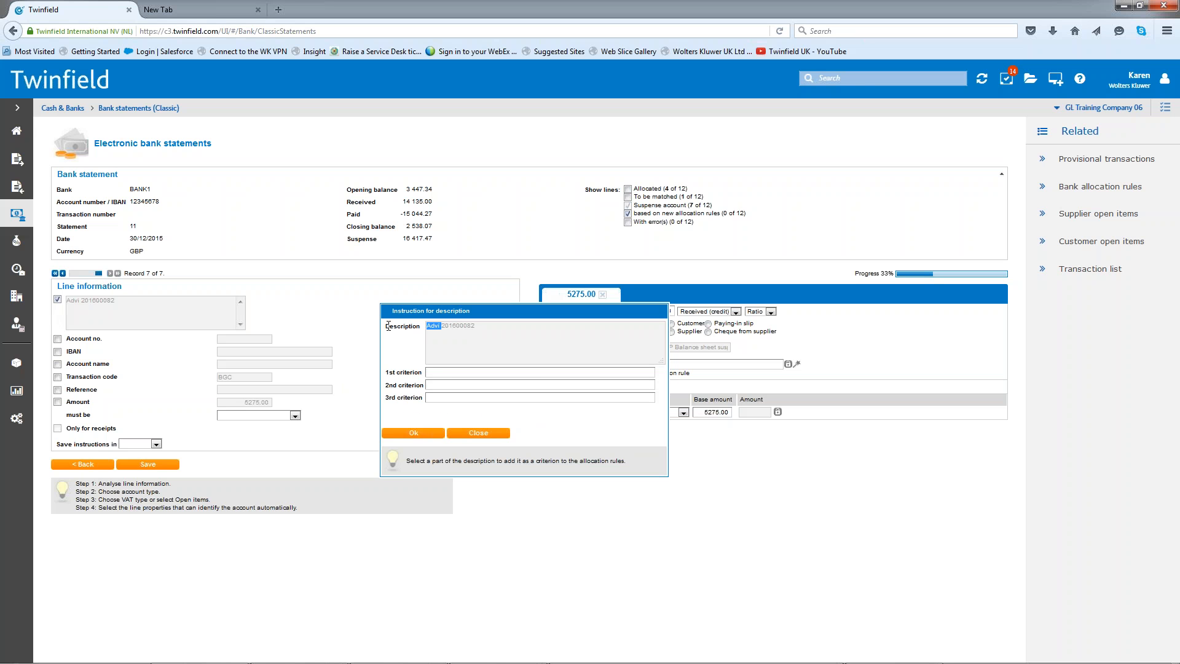
left_click(428, 441)
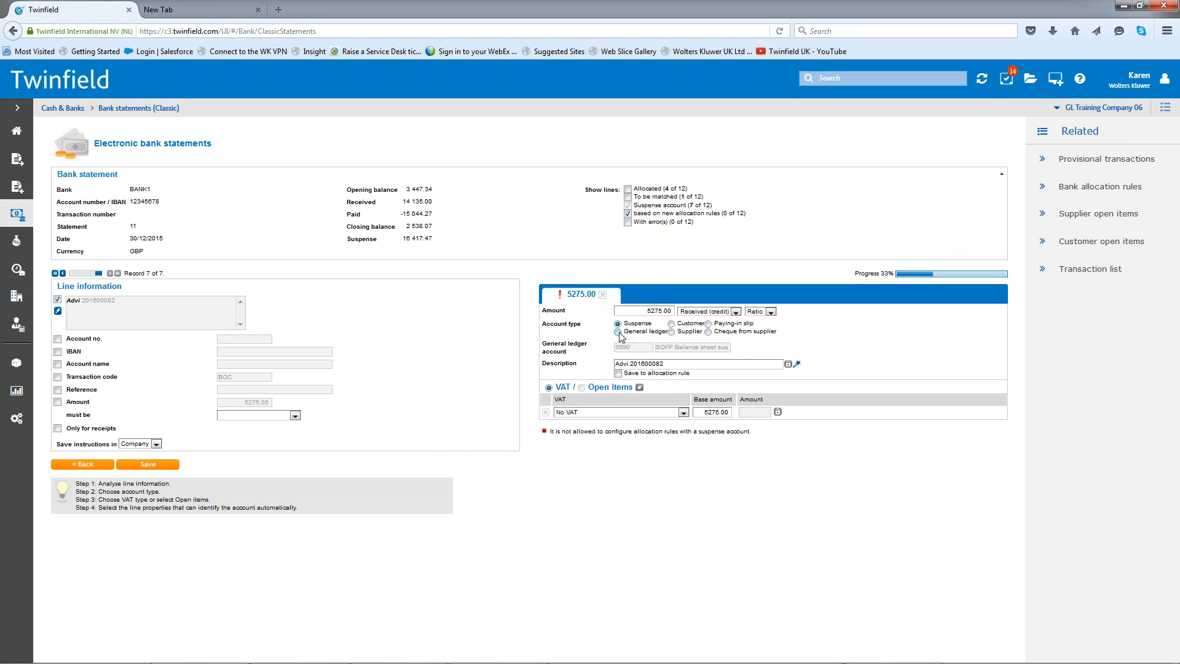
- Assign the 5275.00 receipt to the customer Advi Interim Professionals and open that customer's open items
left_click(672, 323)
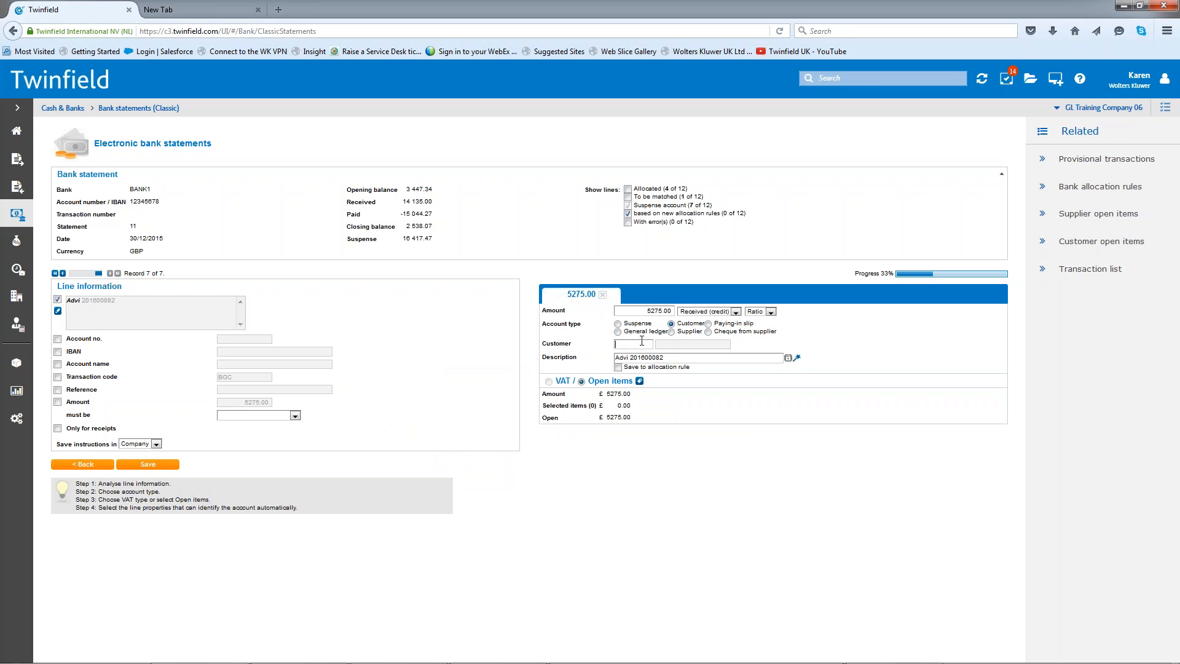
type("adv")
left_click(633, 363)
left_click(639, 381)
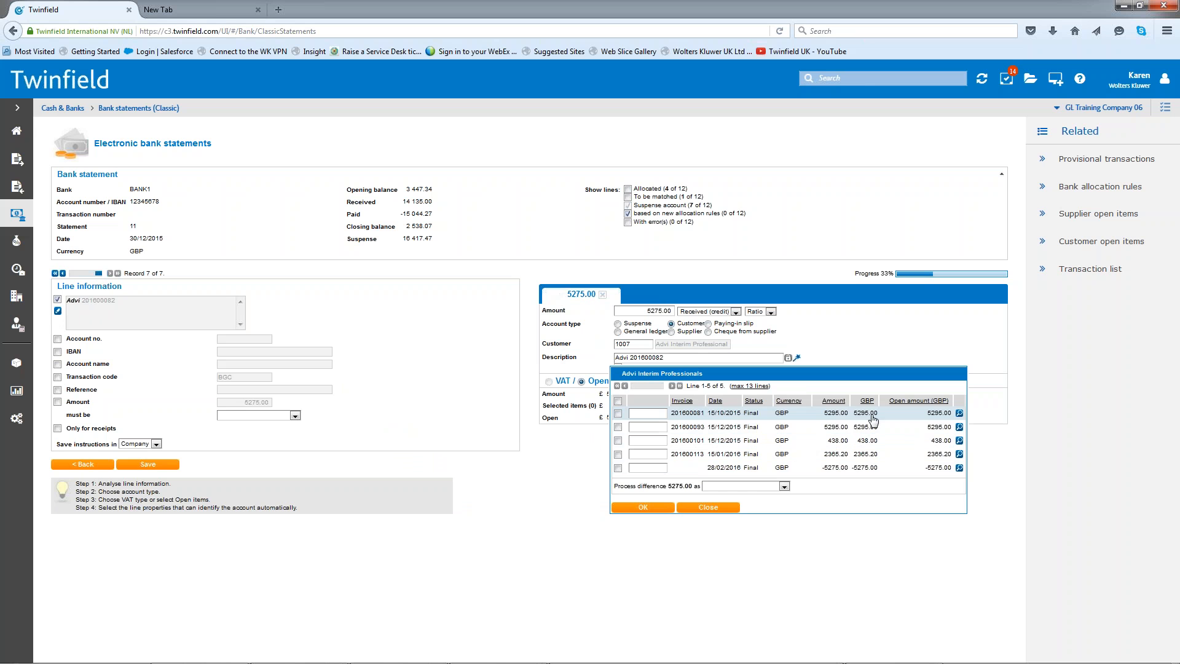
- Allocate the receipt to the 5295.00 invoice dated 15/10/2015, process the difference as Part payment, and save the line
left_click(618, 413)
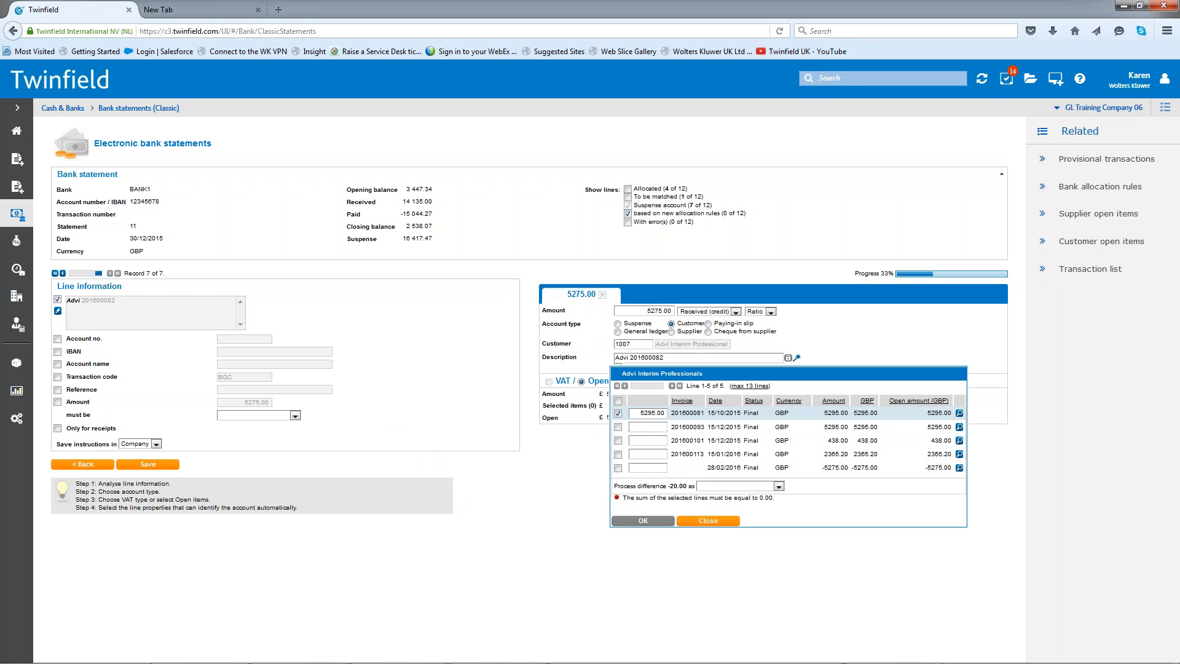
left_click(779, 486)
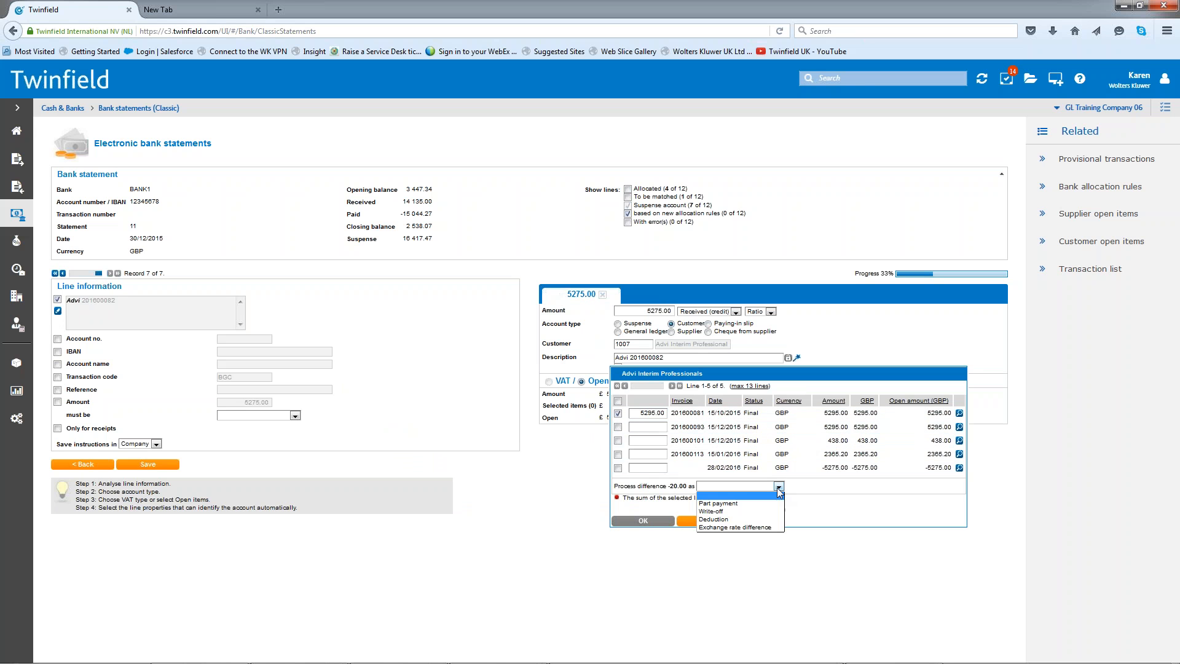
left_click(723, 505)
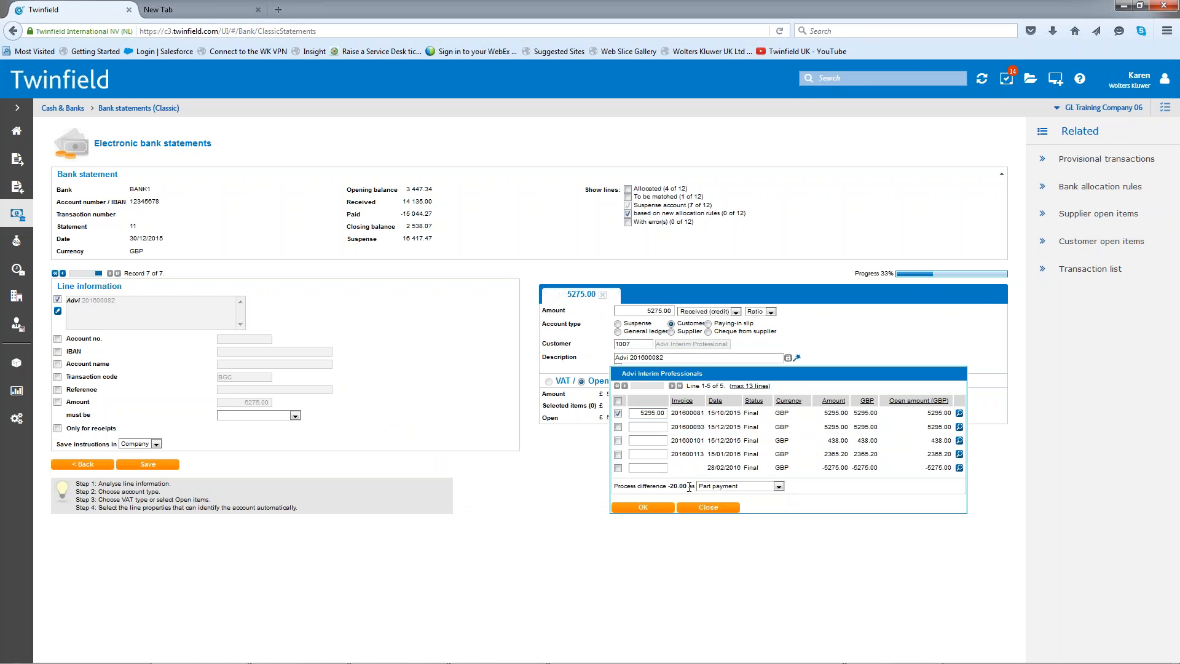
left_click(645, 507)
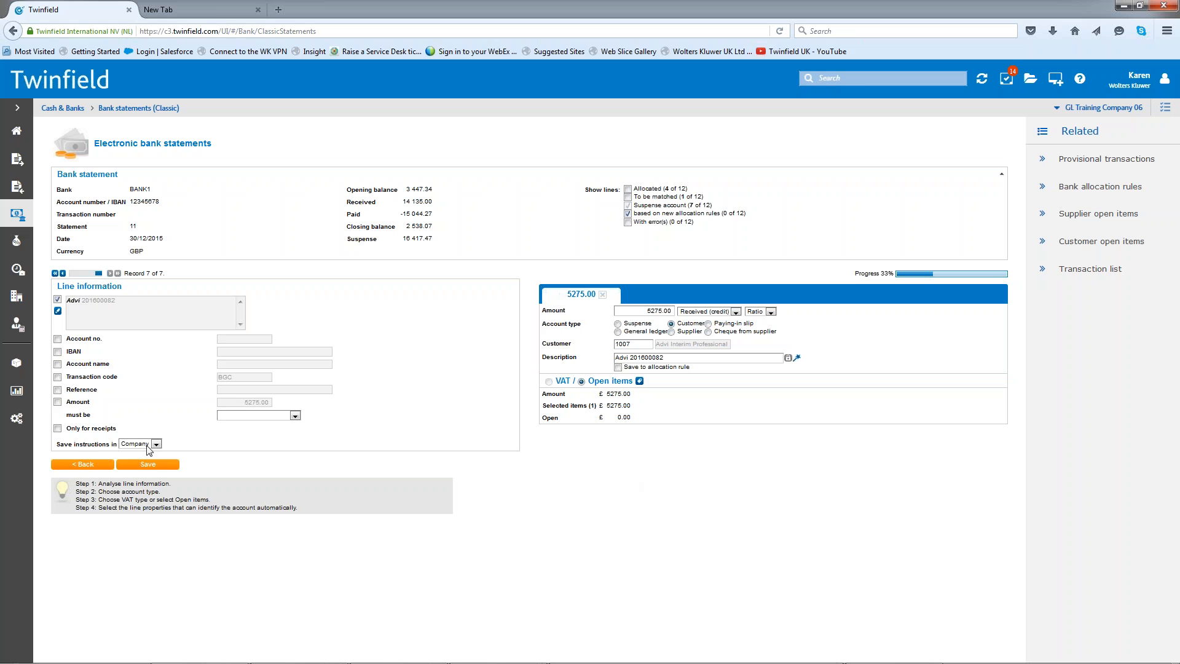
left_click(152, 465)
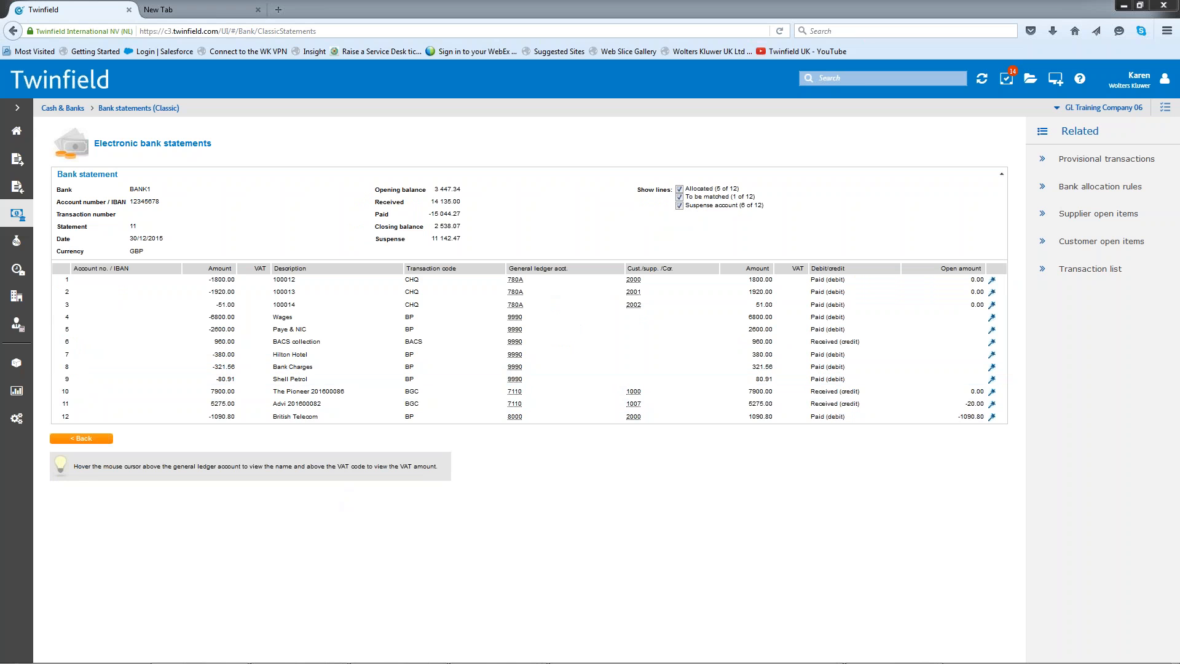
- Open supplier matching and list the open items for the supplier Taylor Maintance
left_click(17, 326)
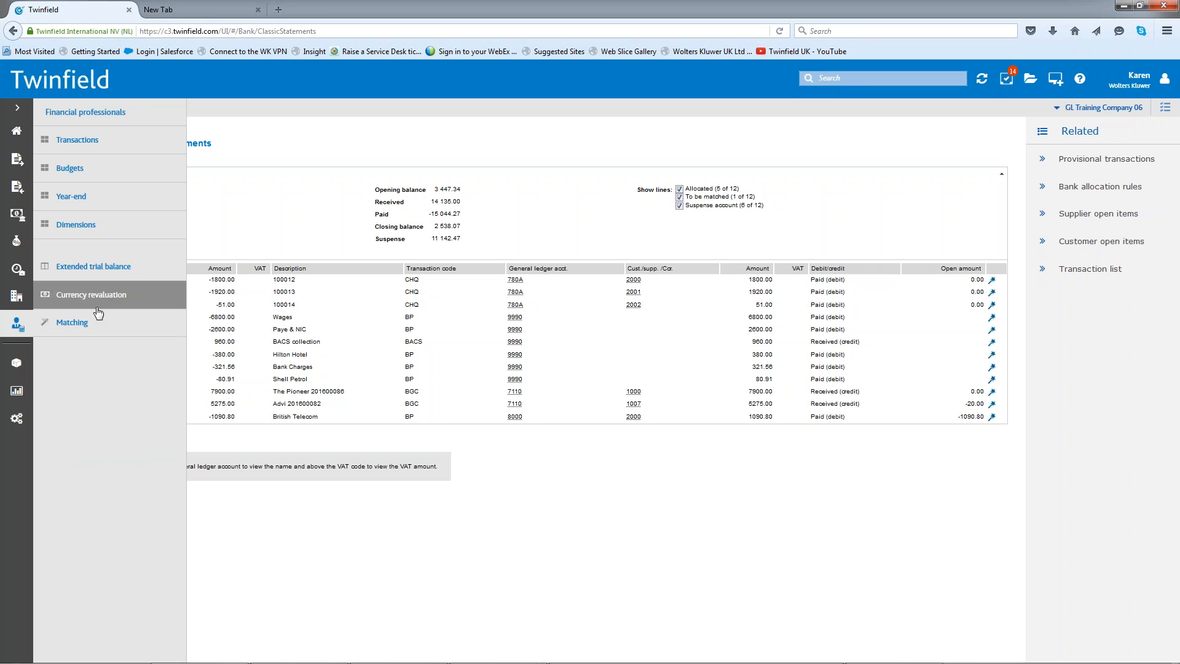
left_click(97, 321)
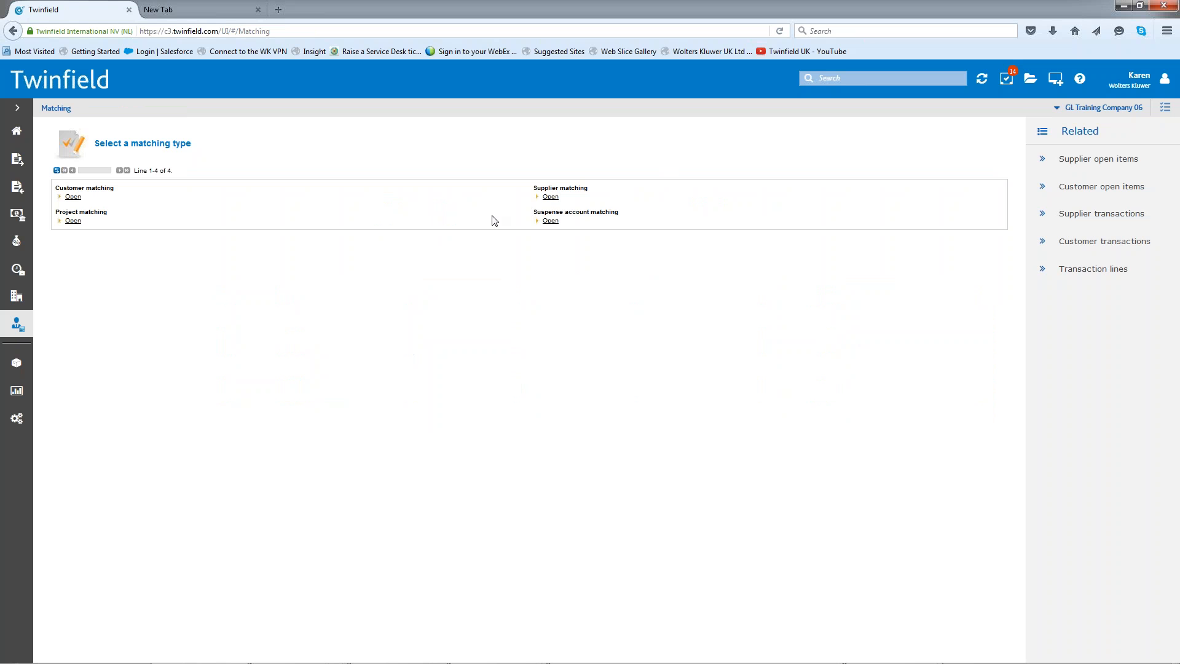
left_click(551, 197)
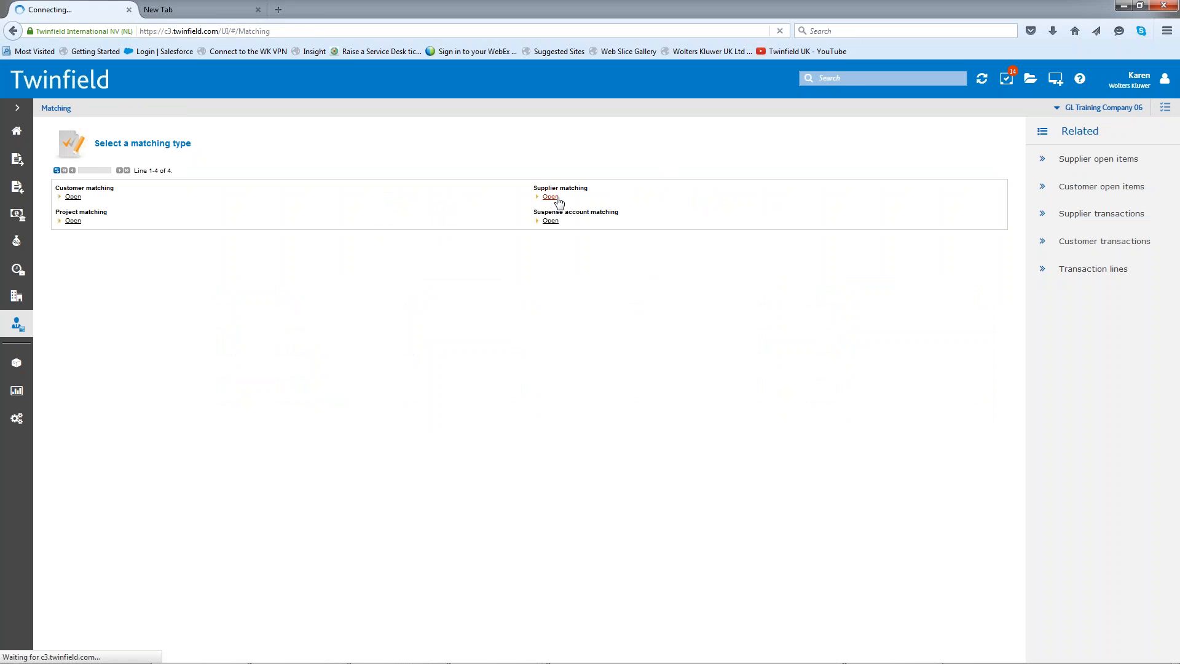
left_click(331, 215)
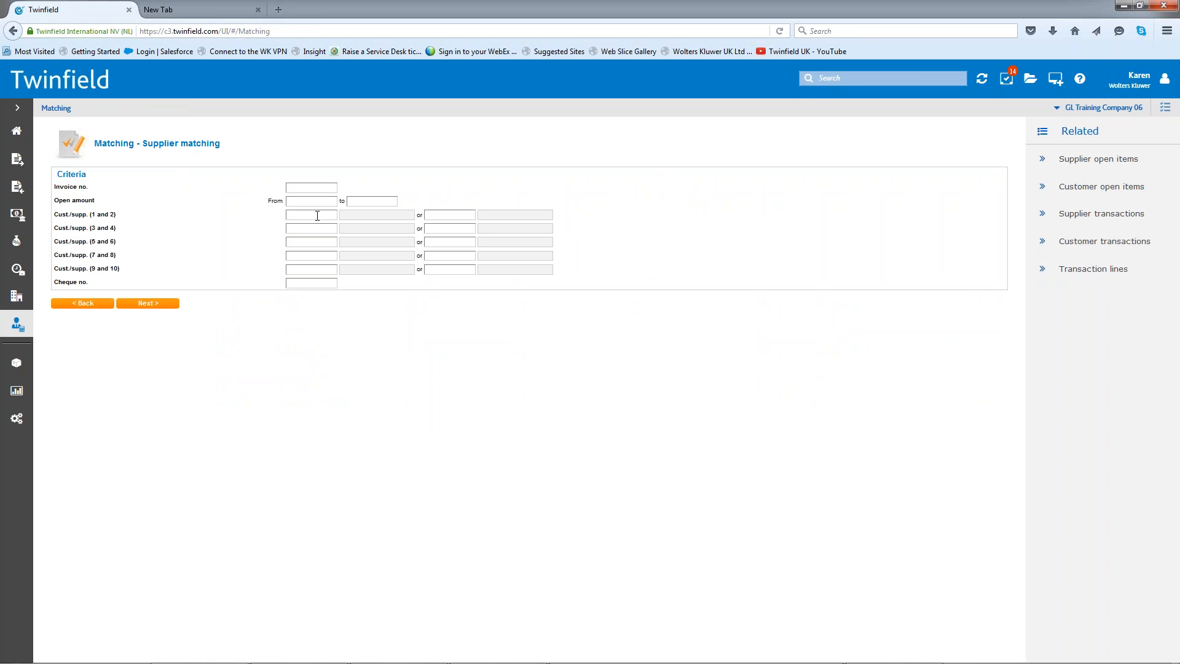
type("tay")
left_click(327, 232)
left_click(159, 310)
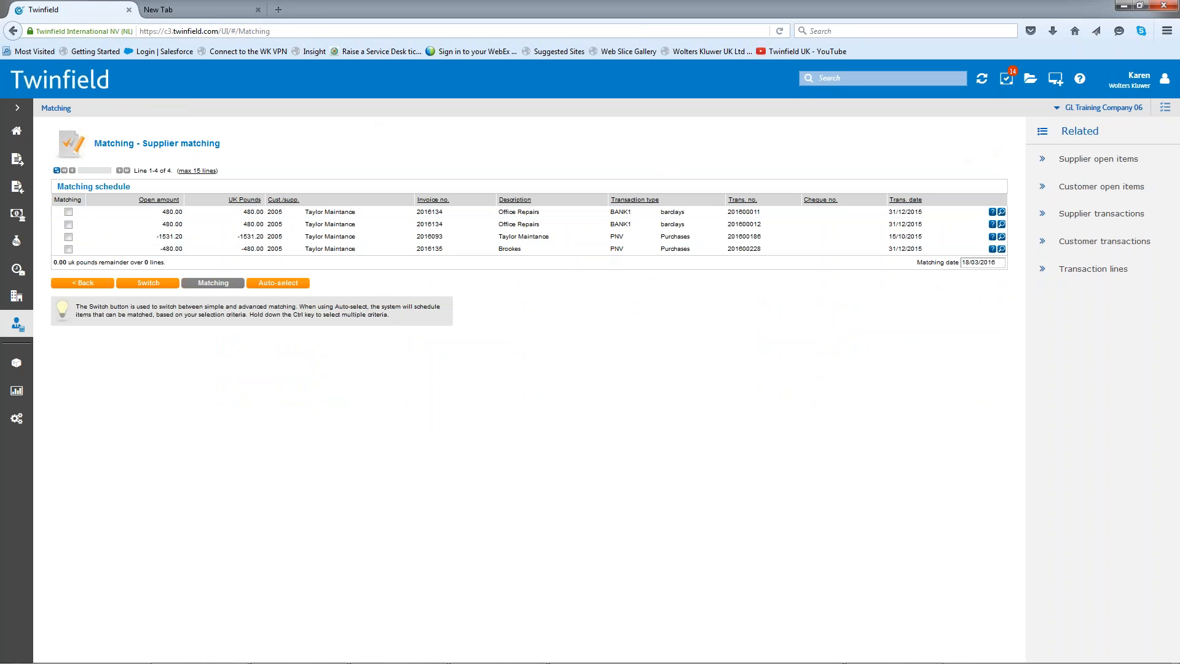
- Select both 480.00 Office Repairs payments, switch to advanced matching, and enter -1531.20 for the invoice dated 15/10/2015
left_click(68, 212)
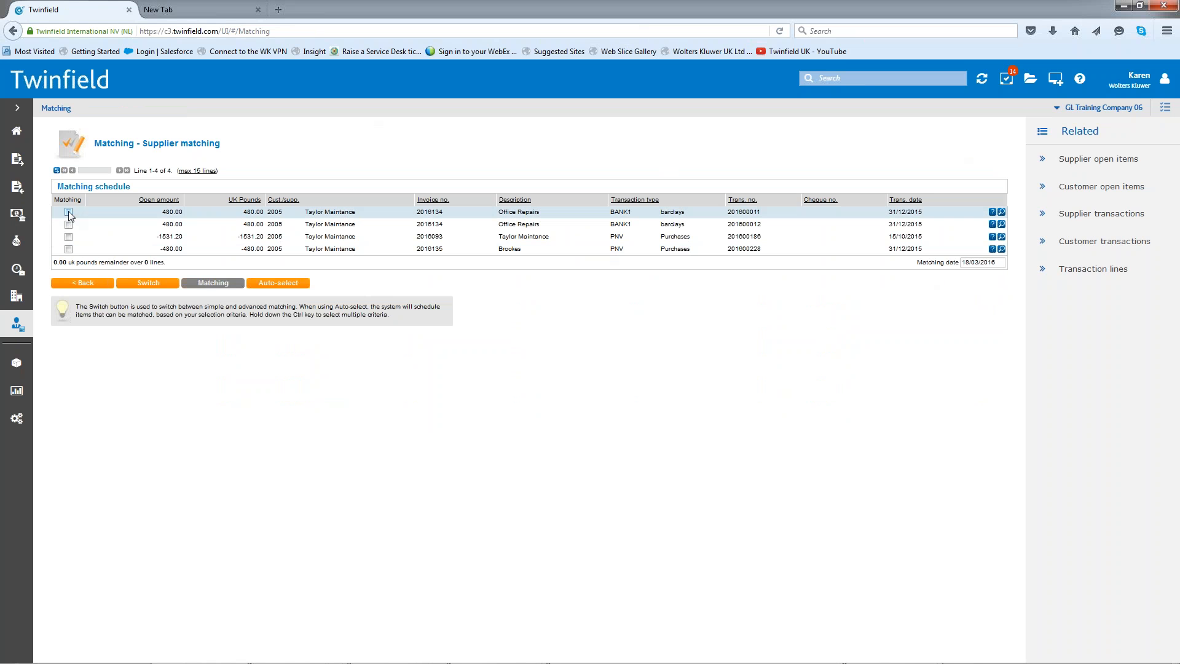
left_click(68, 224)
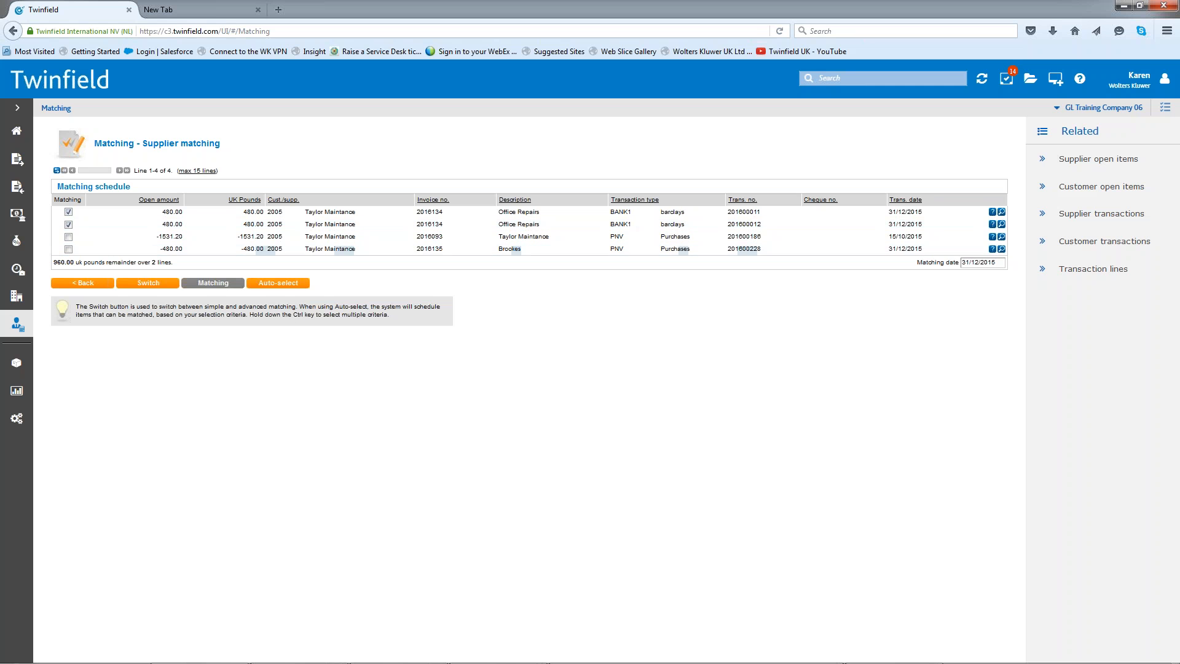
left_click(155, 284)
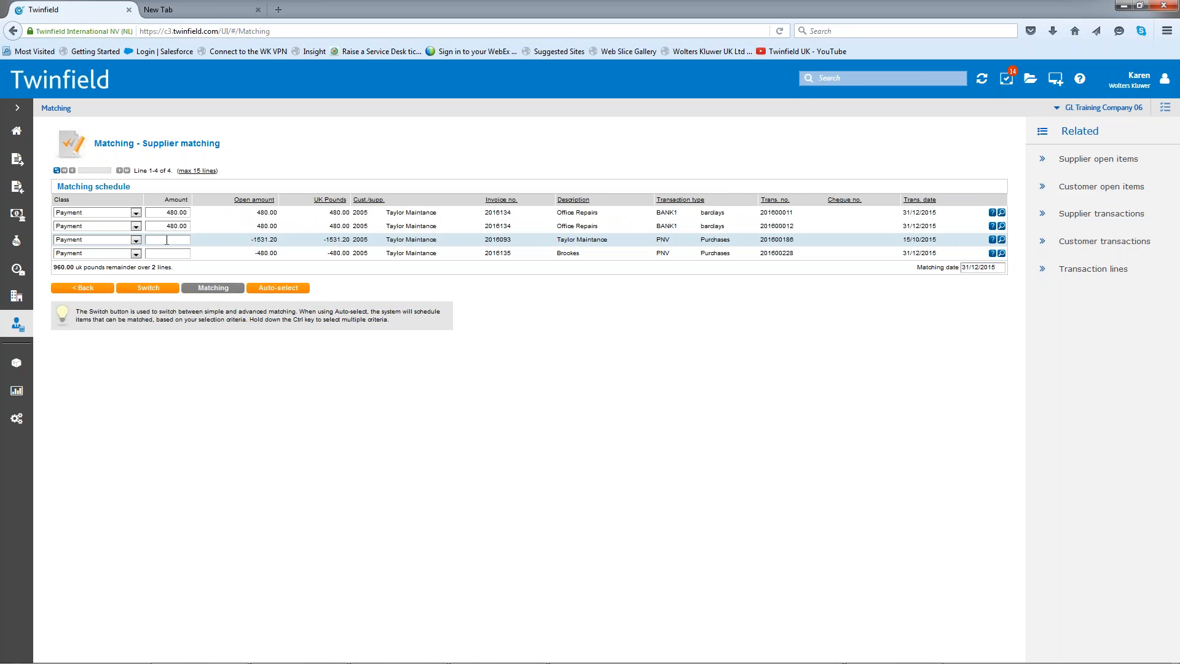
left_click(188, 238)
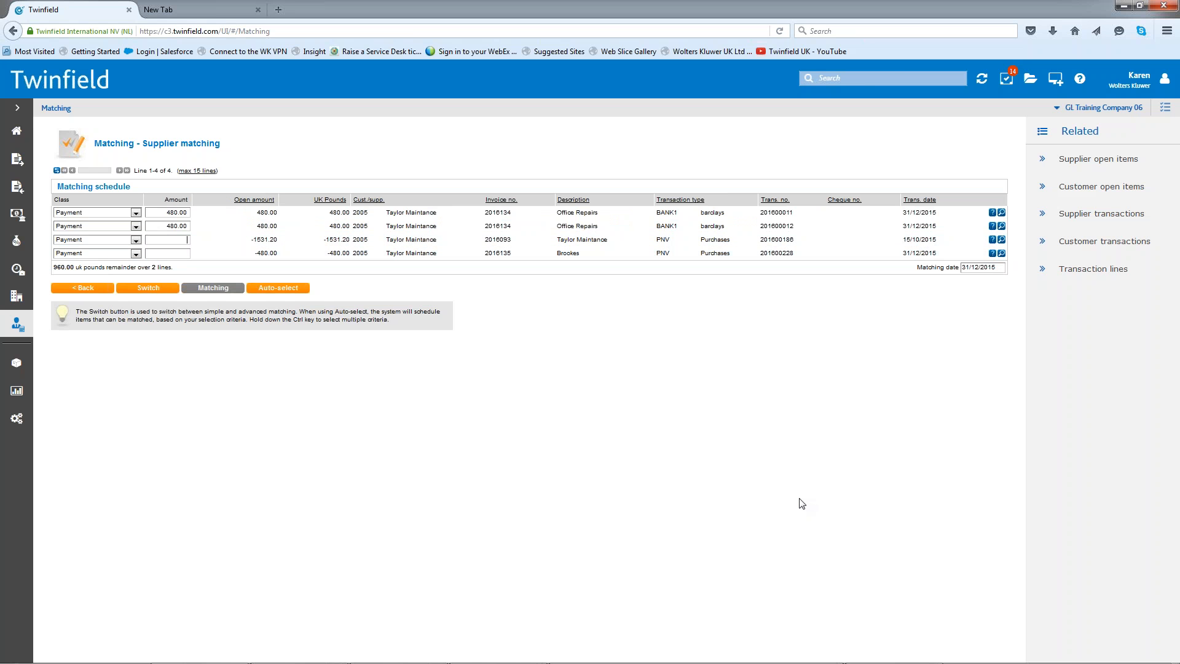
type("-1531.20")
- Set the class of the three selected Taylor Maintance lines to Exchange rate difference and match them
left_click(136, 213)
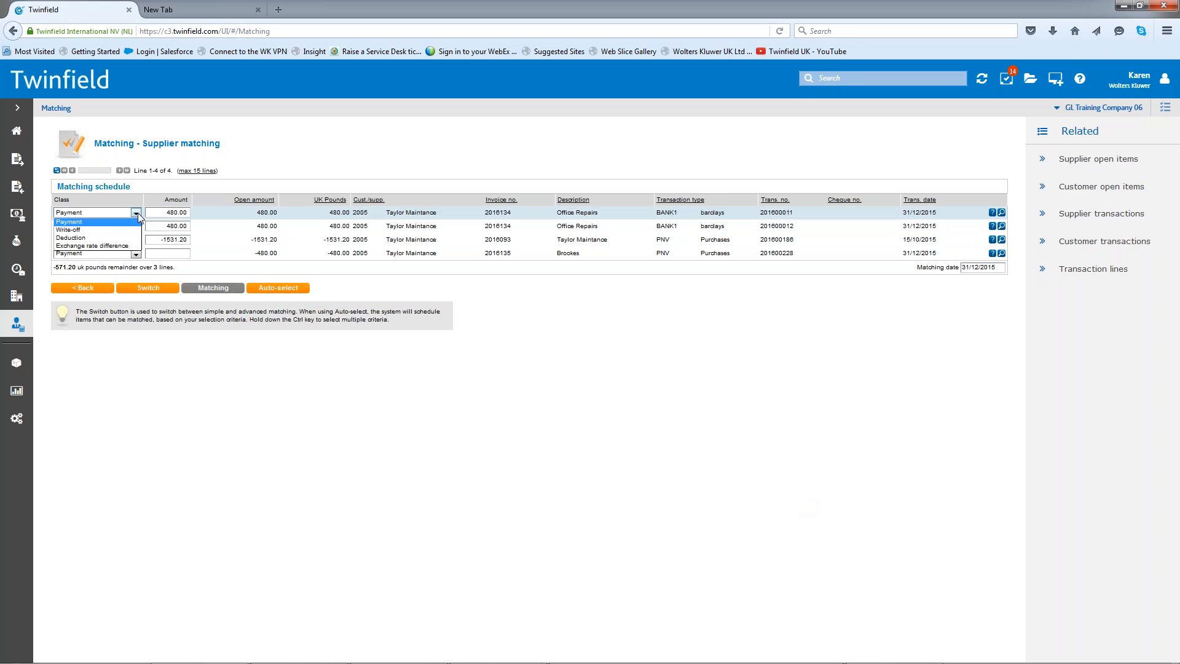
left_click(122, 249)
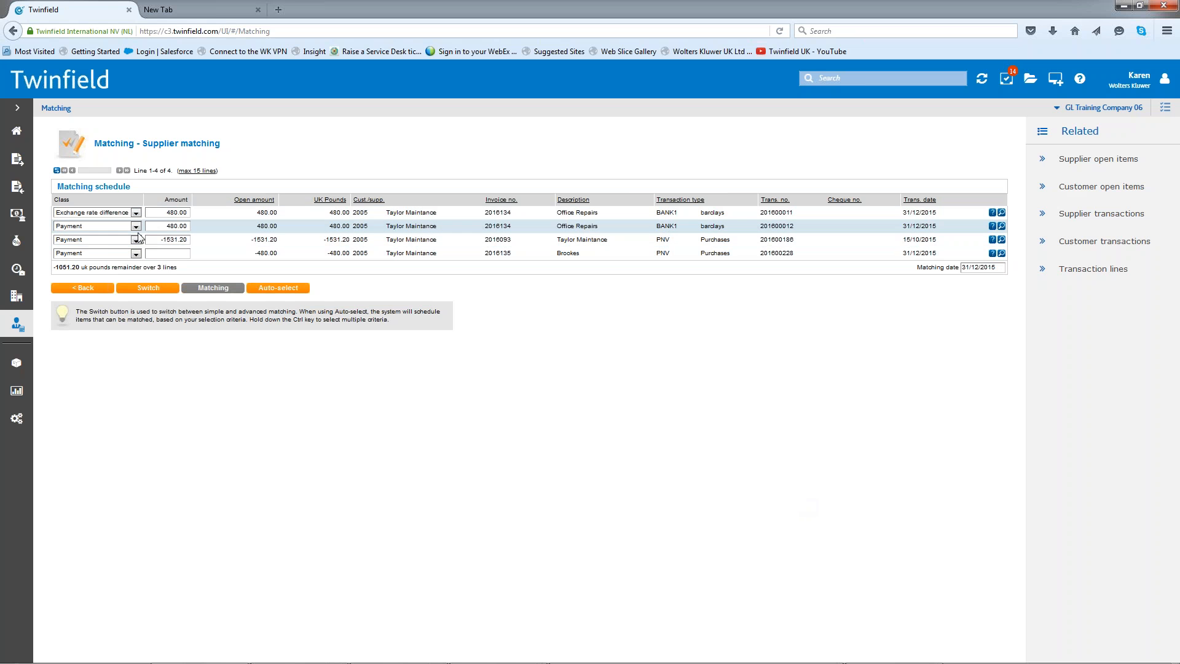
left_click(136, 227)
left_click(122, 263)
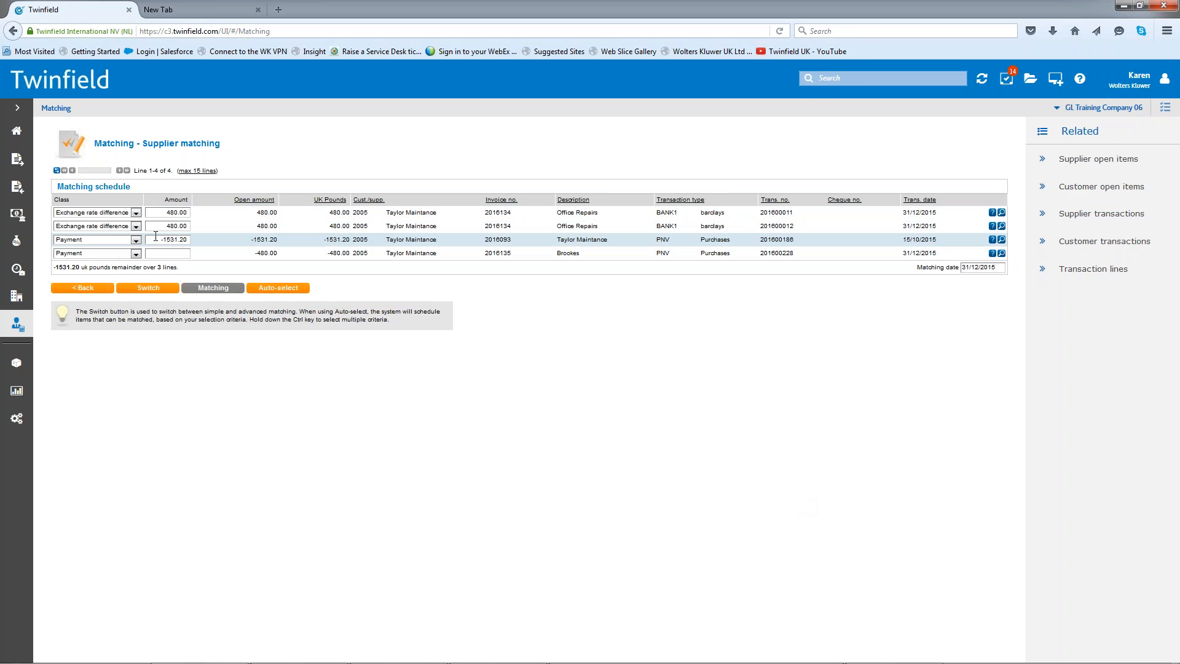
left_click(135, 240)
left_click(122, 276)
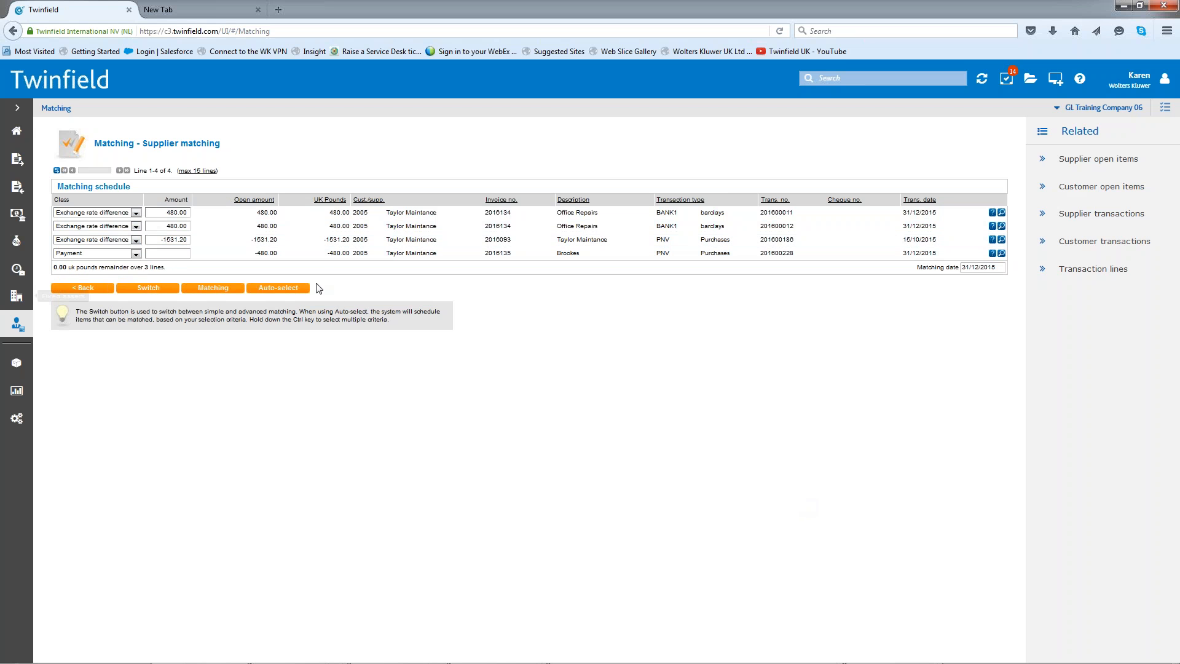
left_click(198, 289)
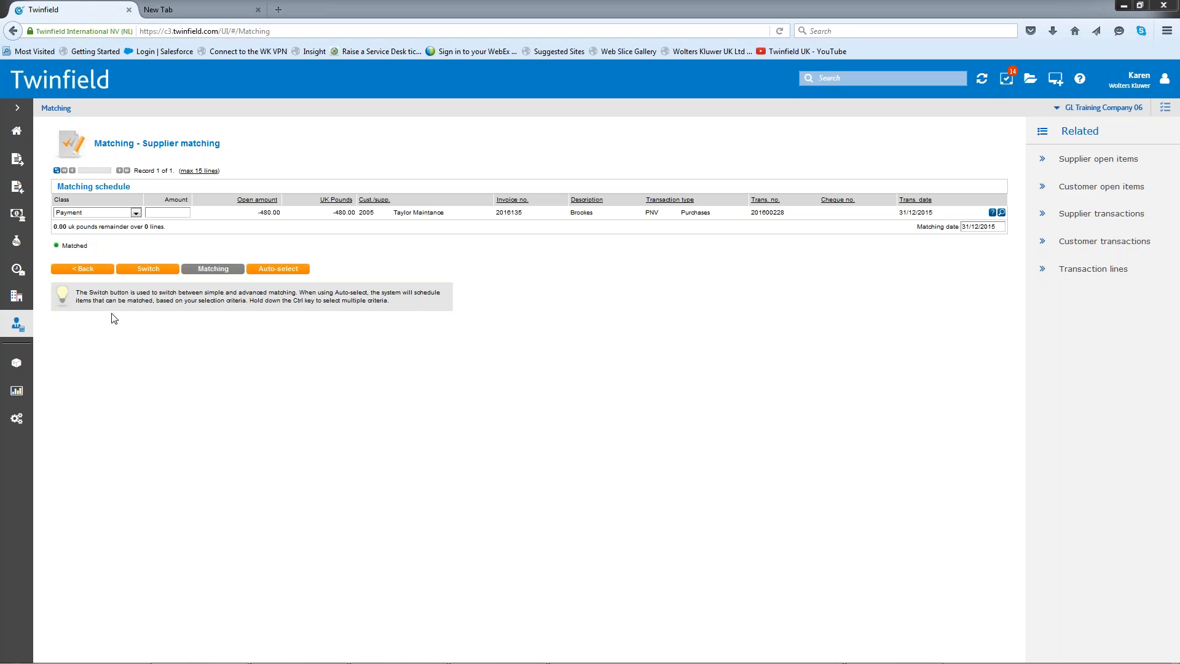
- Return to the supplier matching criteria and list the open items for Howard Accountants
left_click(74, 271)
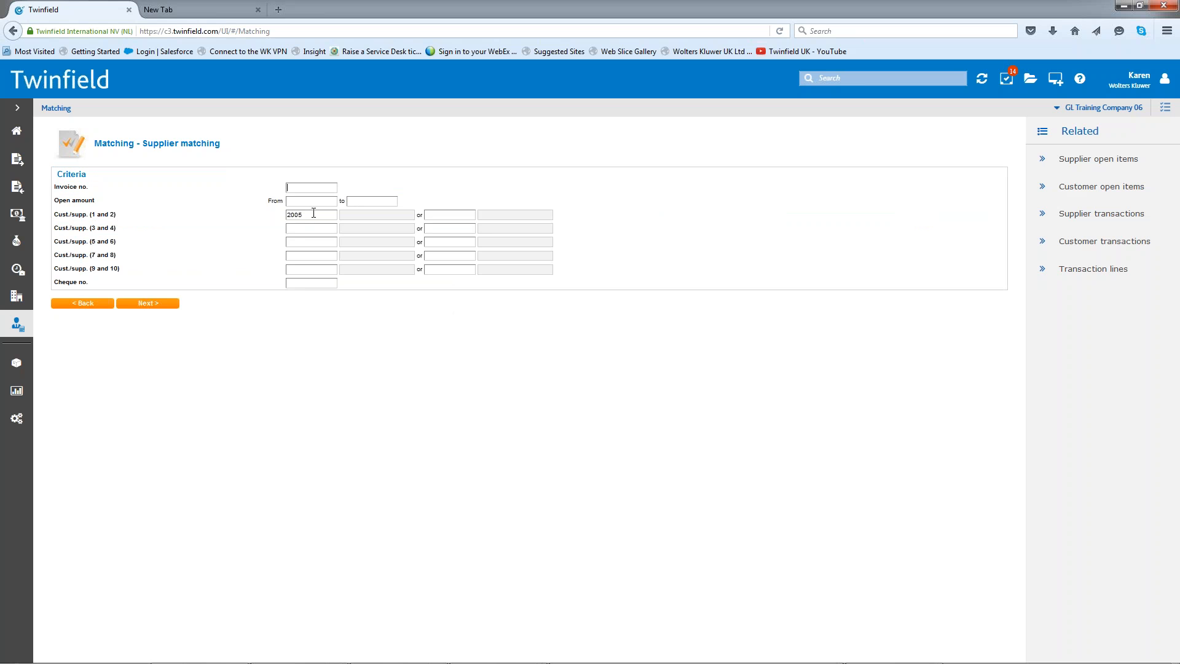
double_click(314, 214)
type("how")
key("Return")
left_click(146, 303)
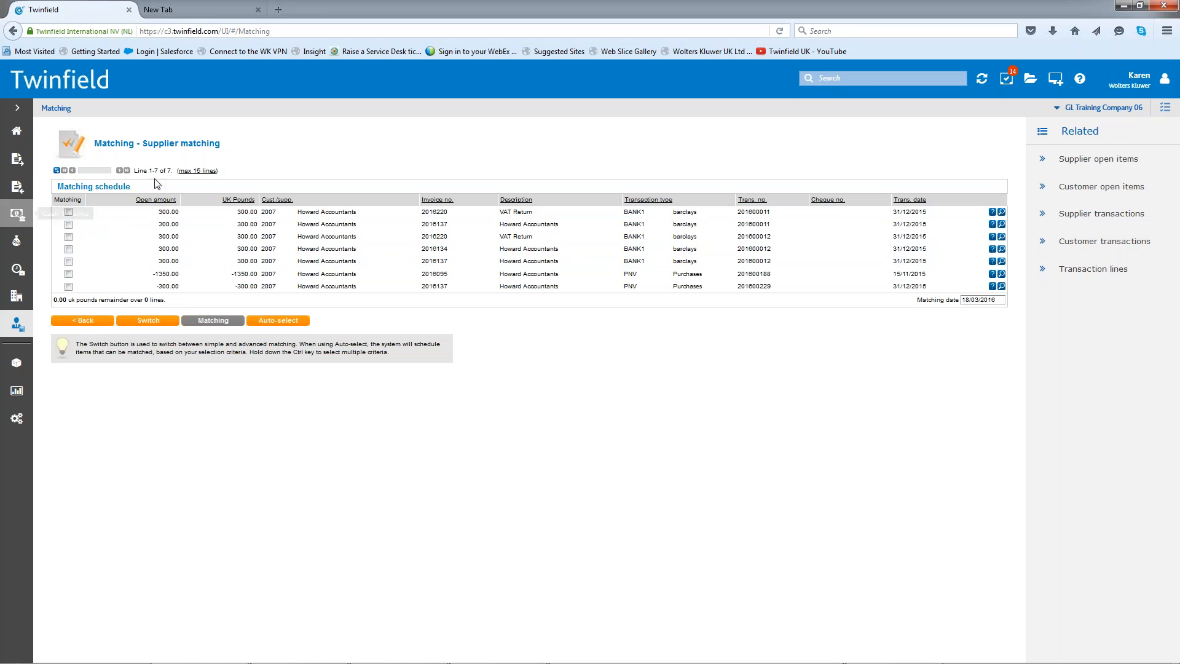
- Select the 300.00 and -300.00 lines of invoice 2016137, switch to advanced matching, and set both lines' class to Write-off
left_click(68, 261)
left_click(68, 286)
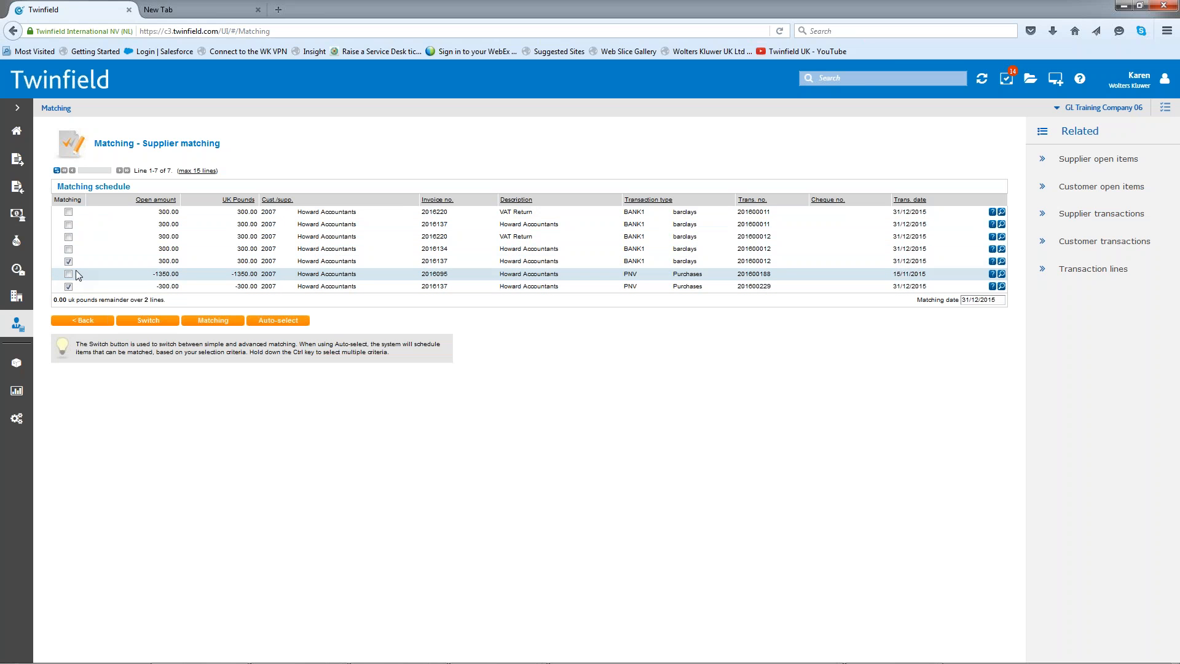
left_click(153, 324)
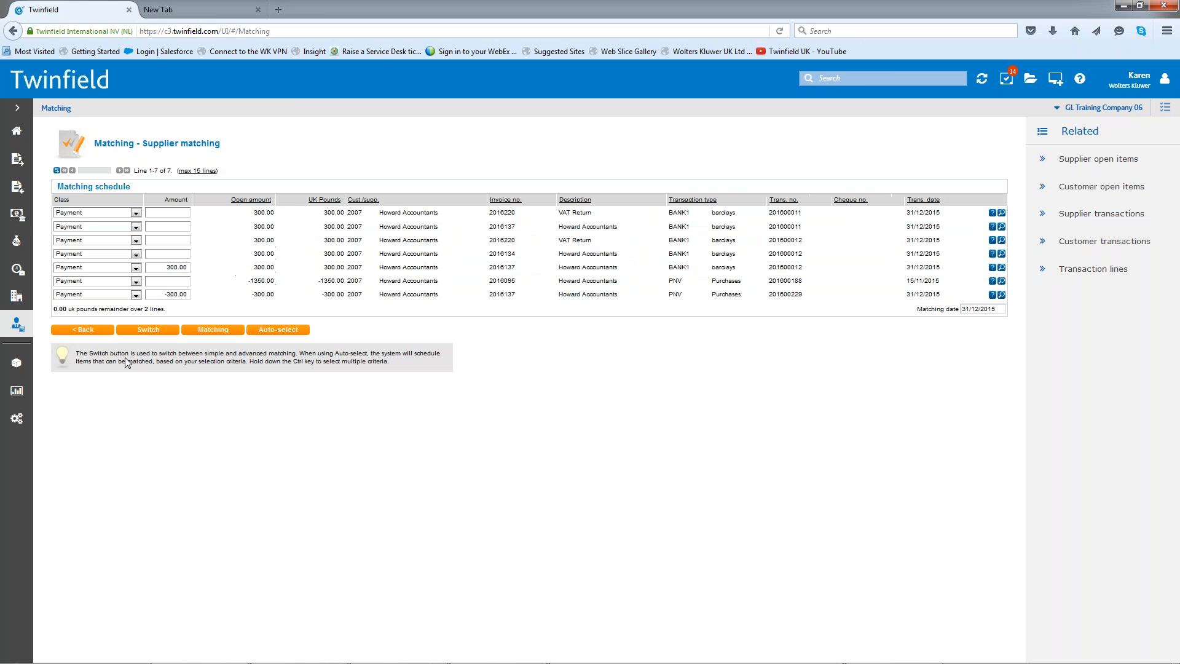
left_click(136, 268)
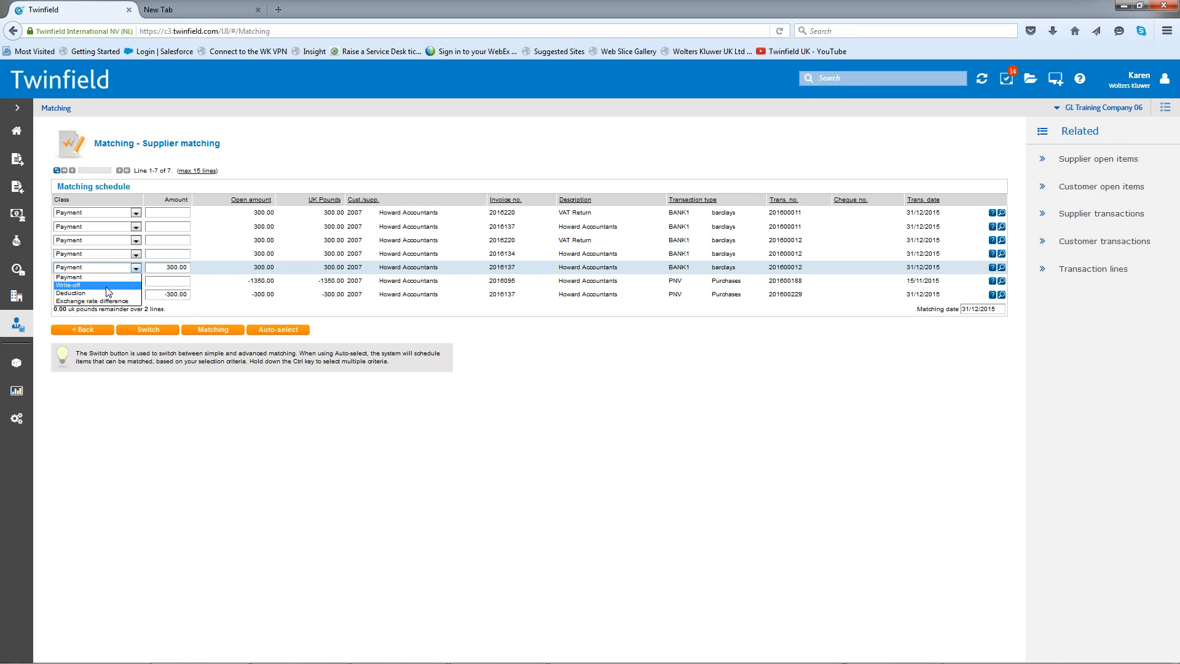
left_click(107, 286)
left_click(136, 296)
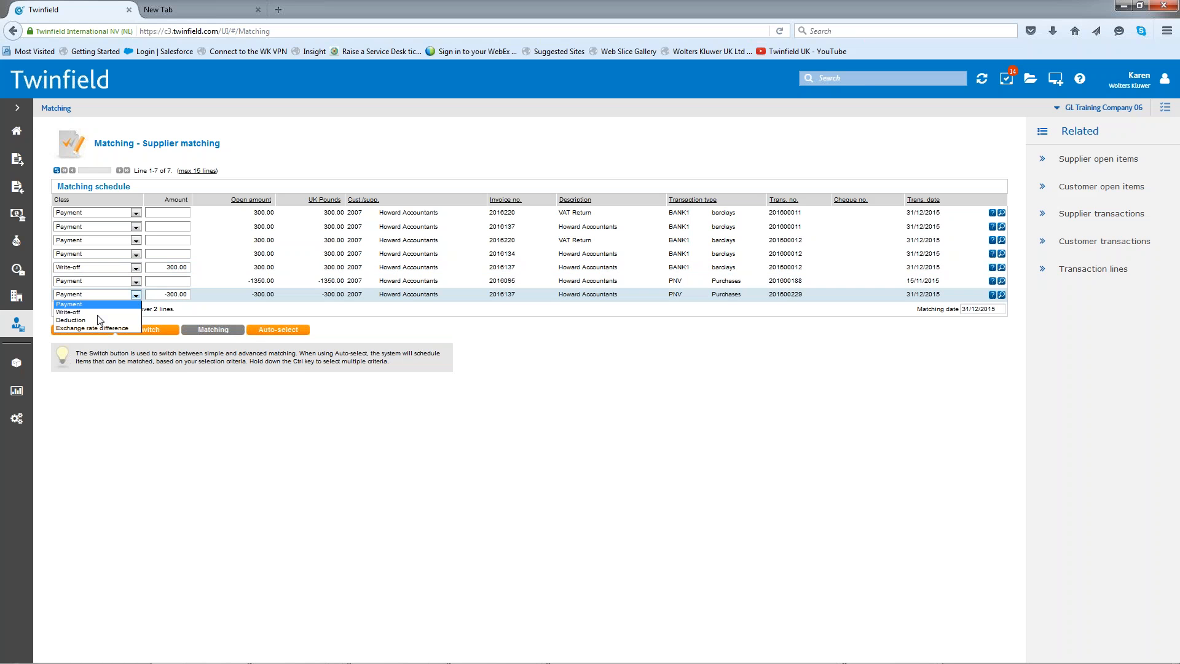
left_click(92, 312)
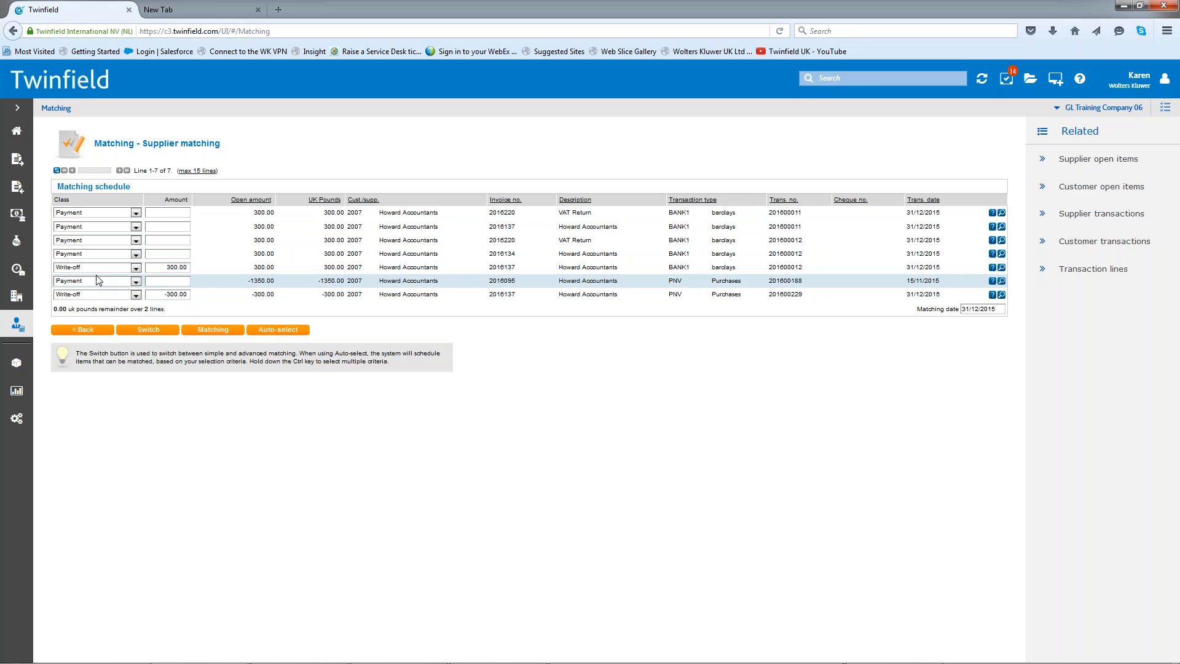
- Open the classic company settings page for GL Training Company 06
left_click(16, 423)
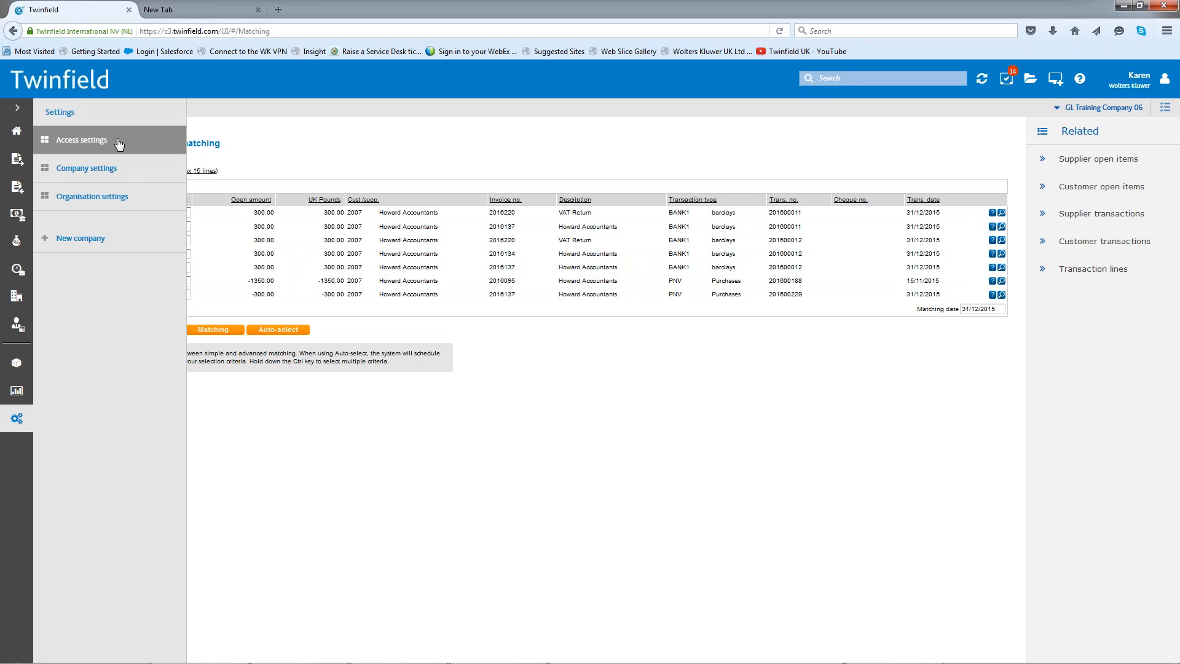
left_click(101, 171)
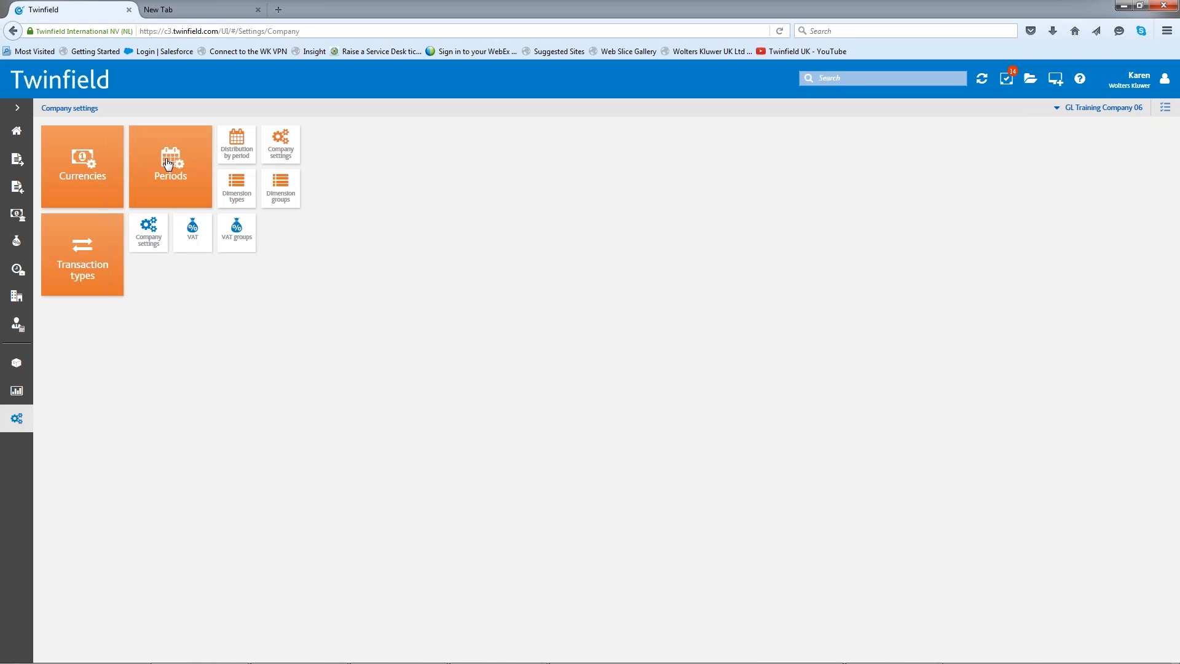
left_click(286, 147)
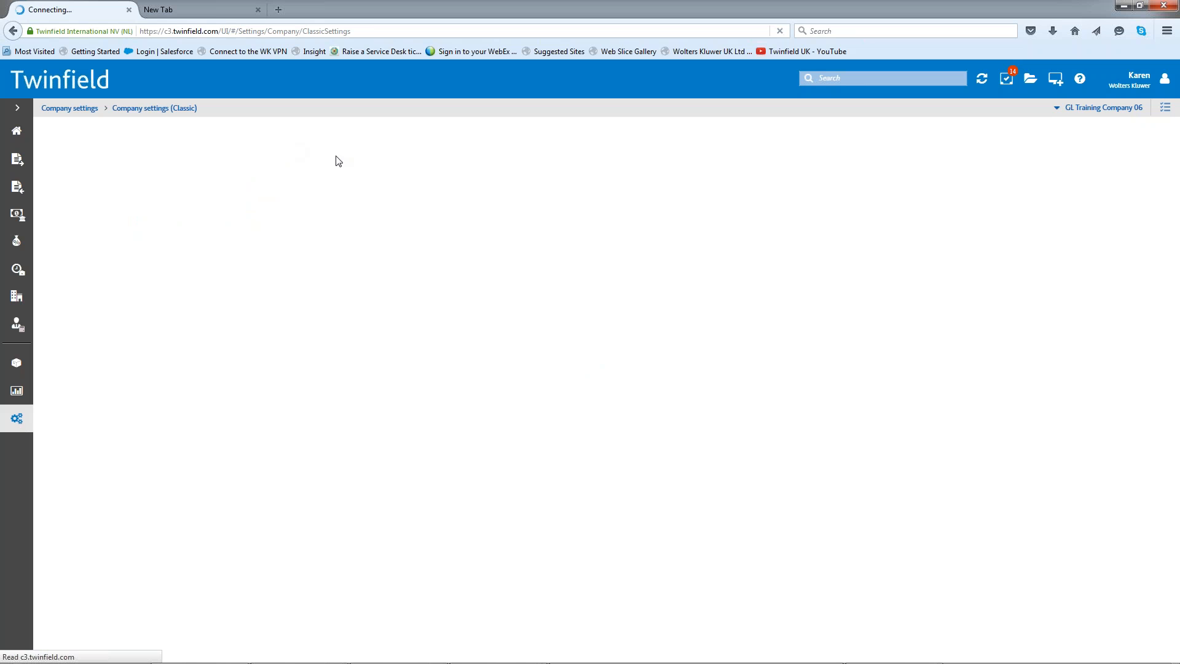
- Show the company's system accounts, including the breakdown accounts for exchange rate differences, write-off and deduction
left_click(241, 207)
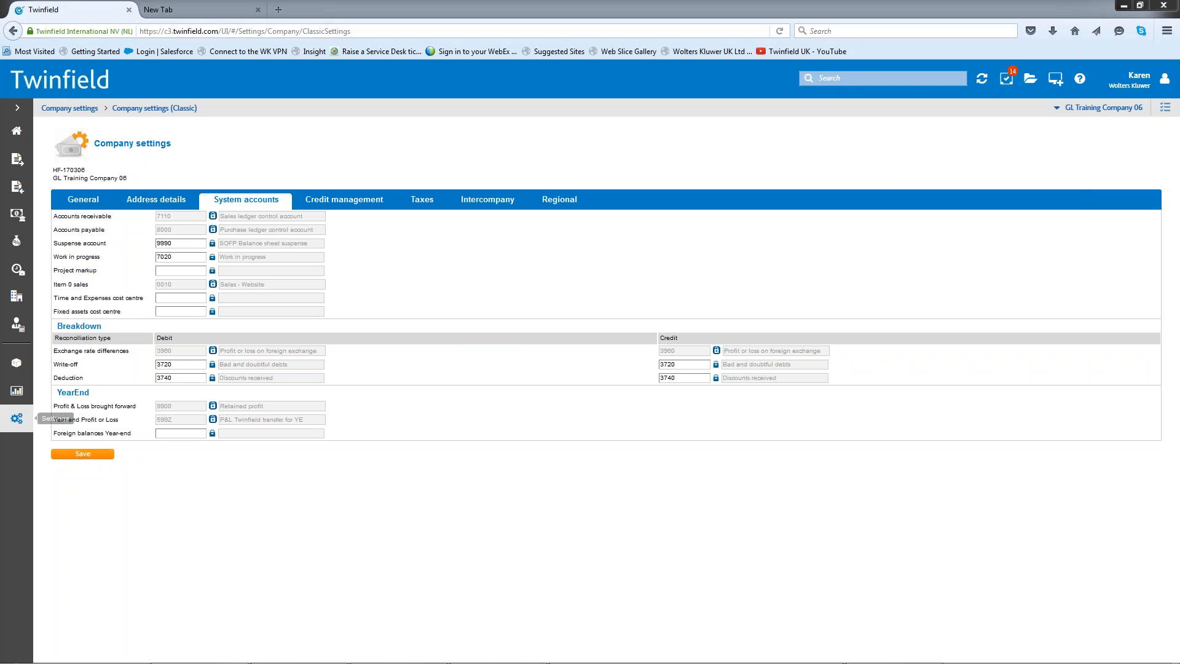
- Browse the General Ledger report category for the available reports and return to the report categories
left_click(16, 391)
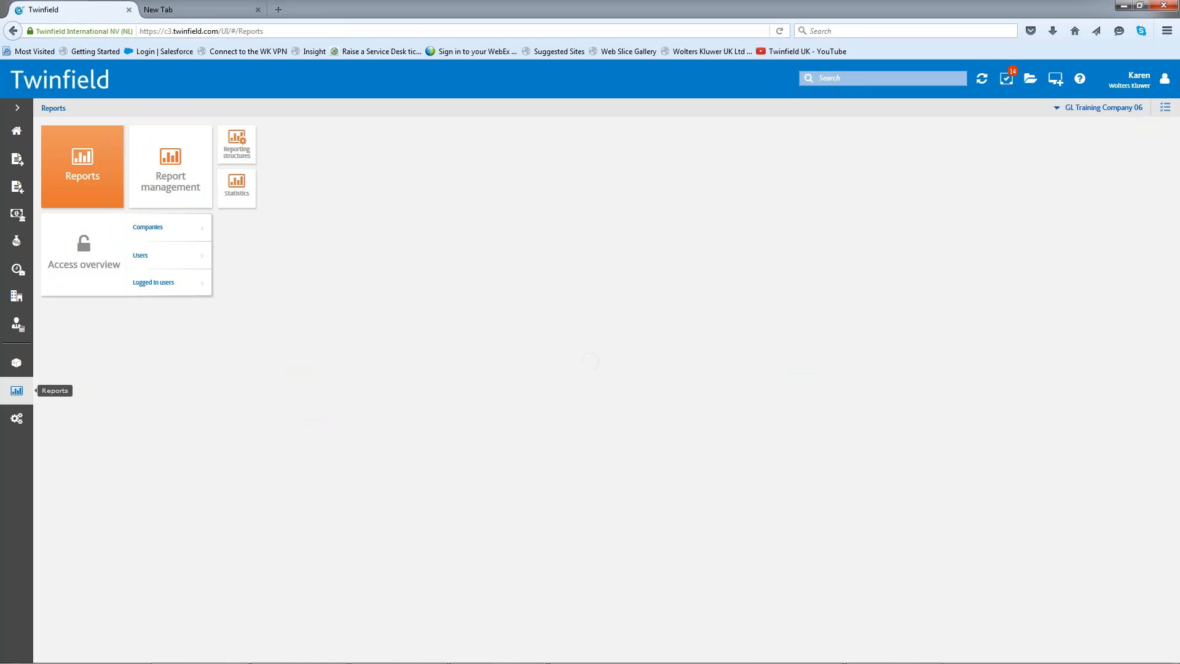
left_click(98, 163)
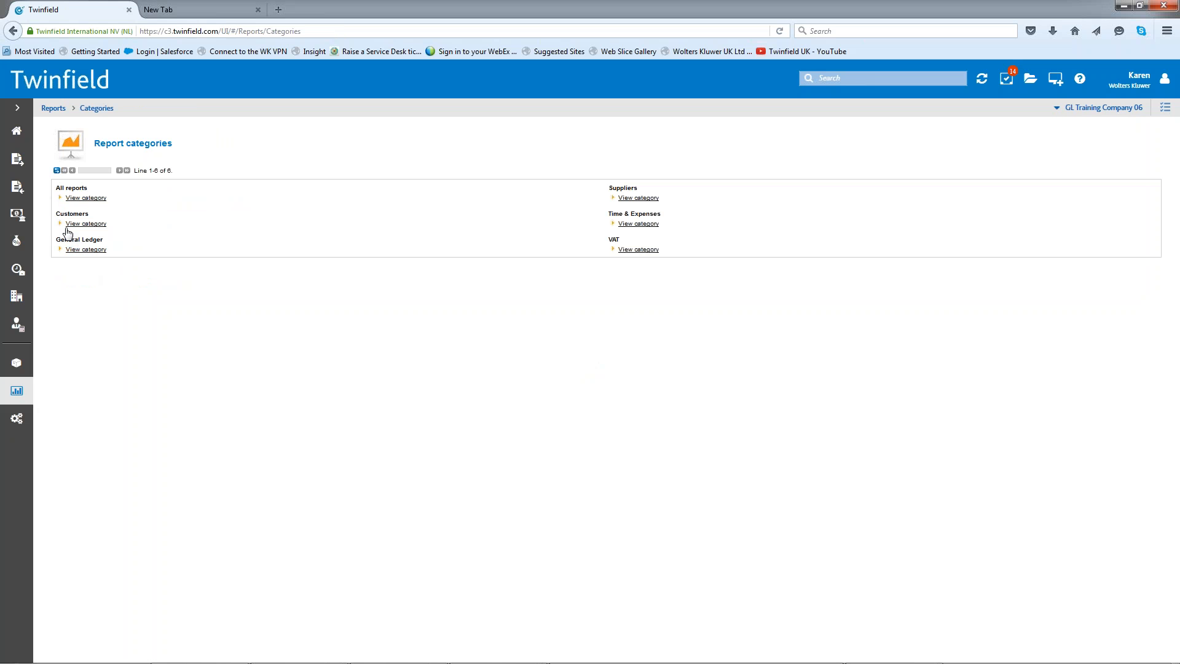
left_click(85, 250)
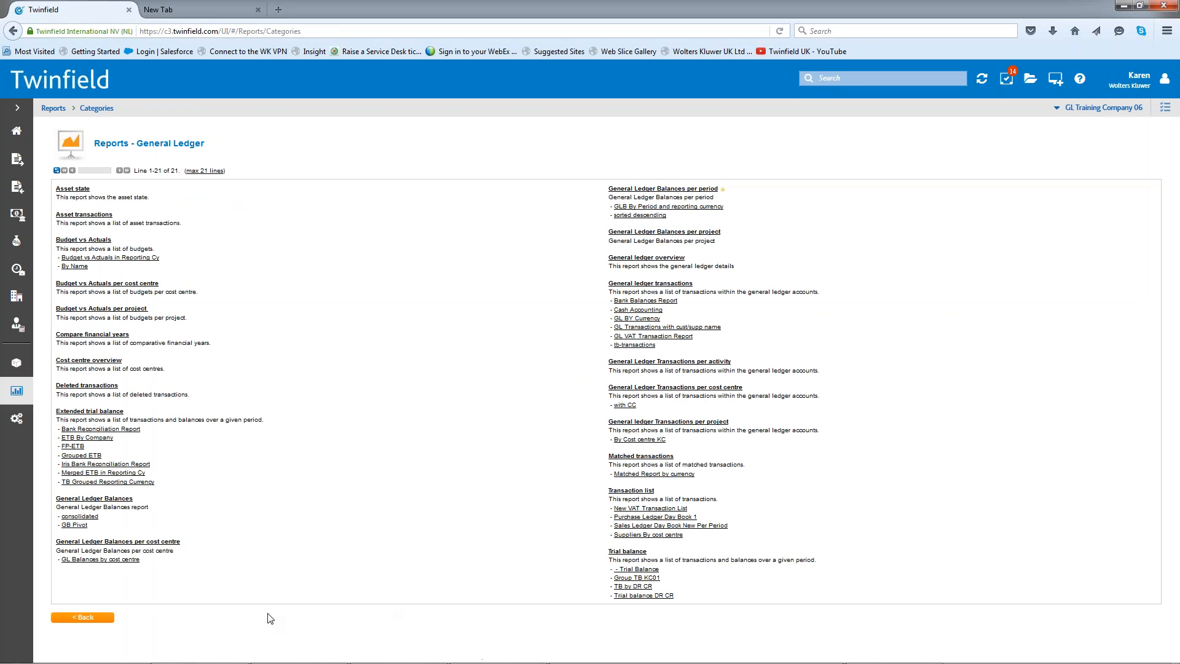
left_click(87, 620)
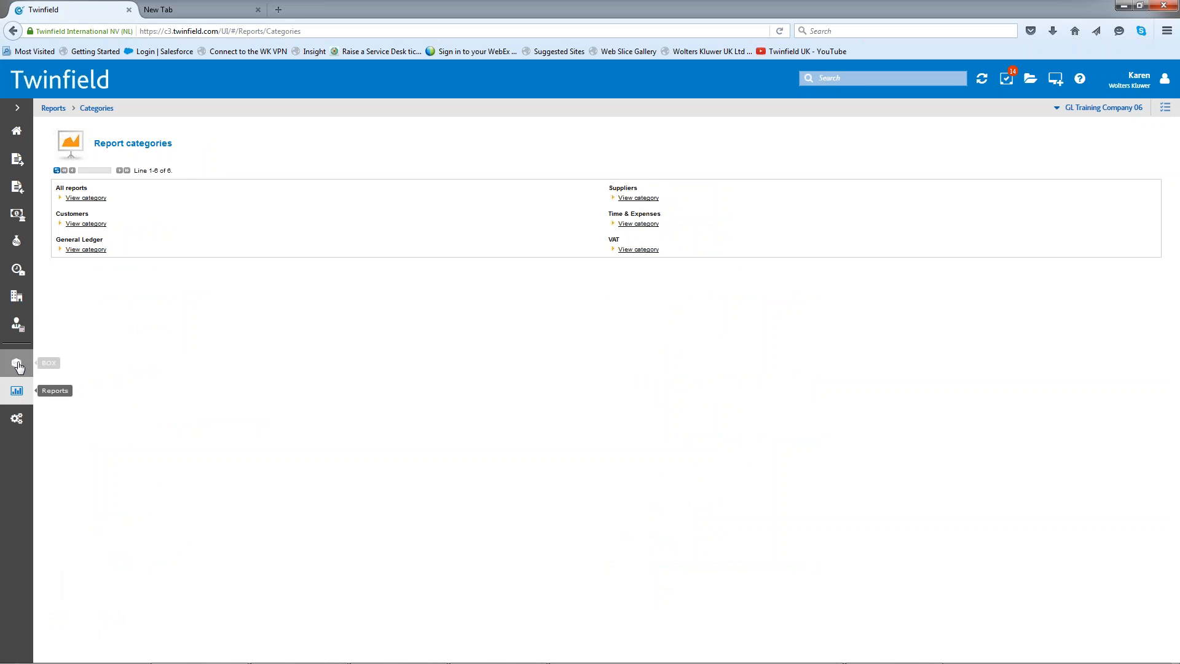
- Open the Input overview search criteria for transaction lines under Financial professionals
left_click(17, 324)
left_click(85, 148)
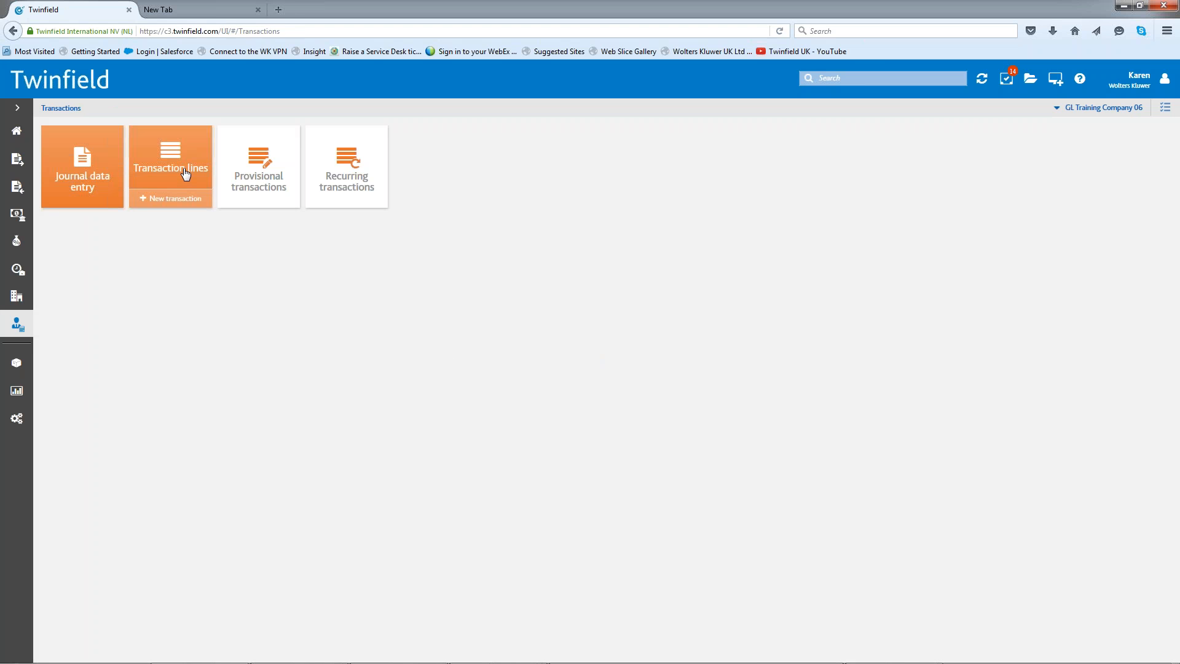
left_click(185, 174)
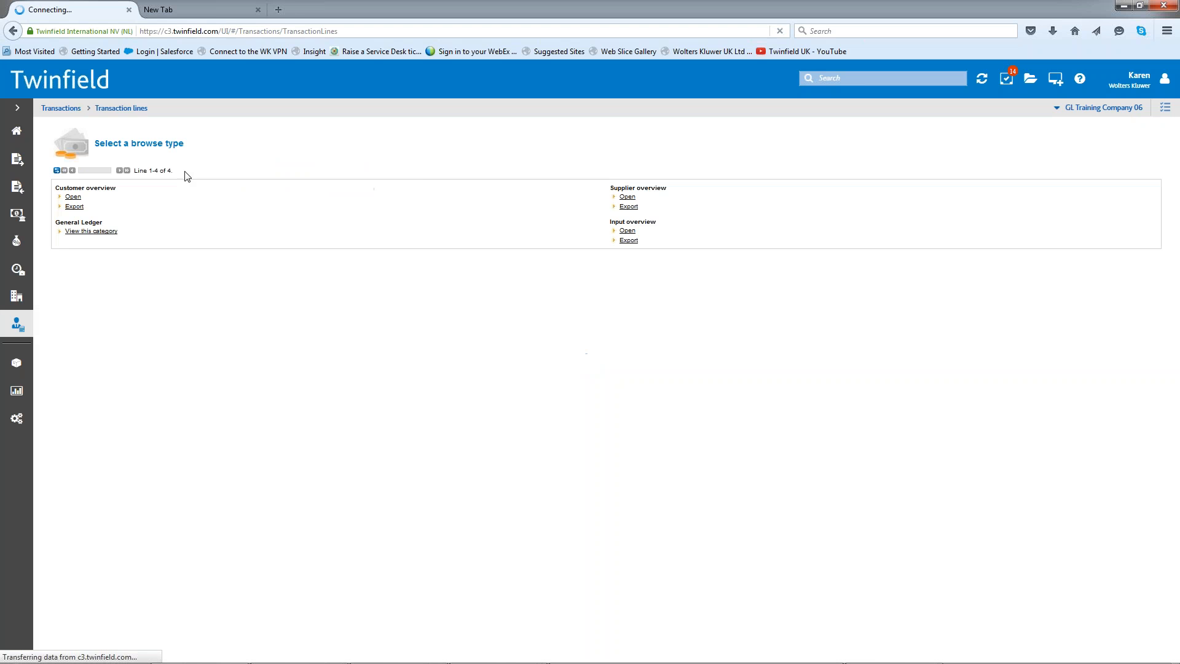
left_click(628, 231)
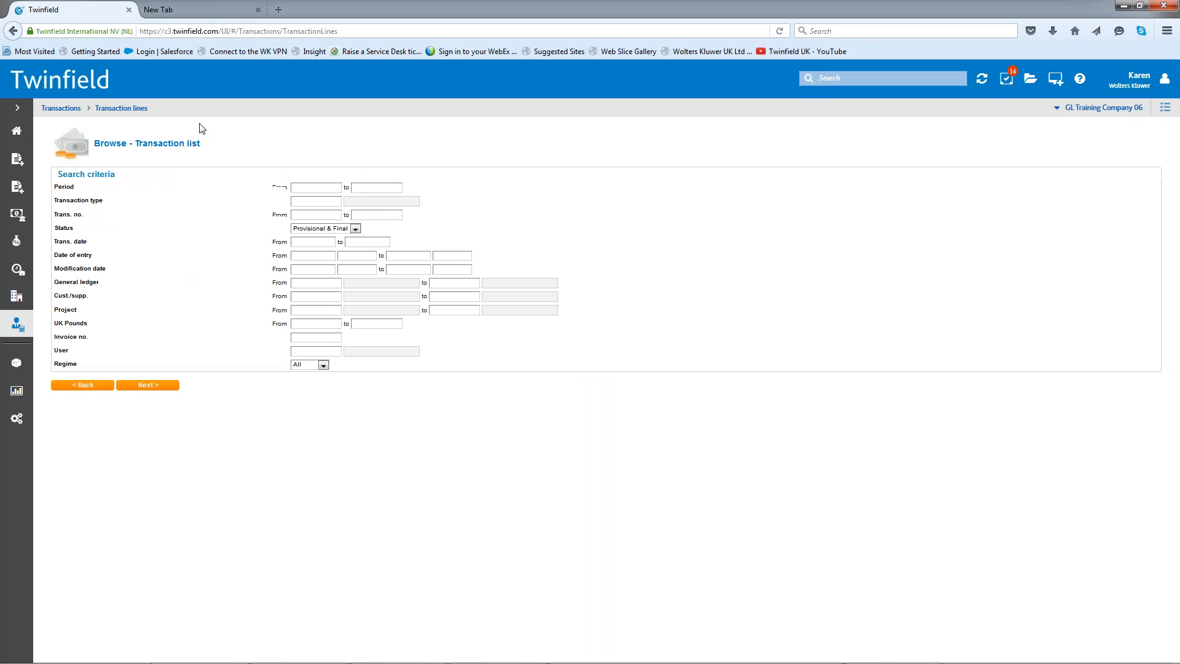
- List the transactions of type BANK1 with a date of entry from 18 March 2016
left_click(314, 201)
type("bank")
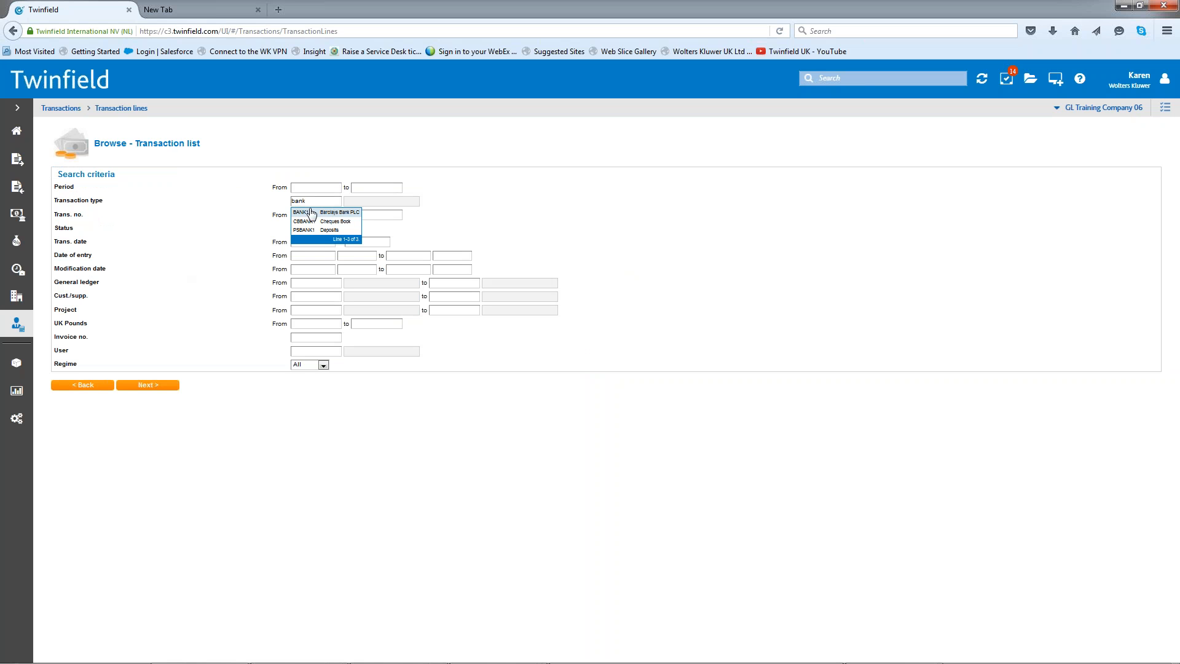
left_click(316, 214)
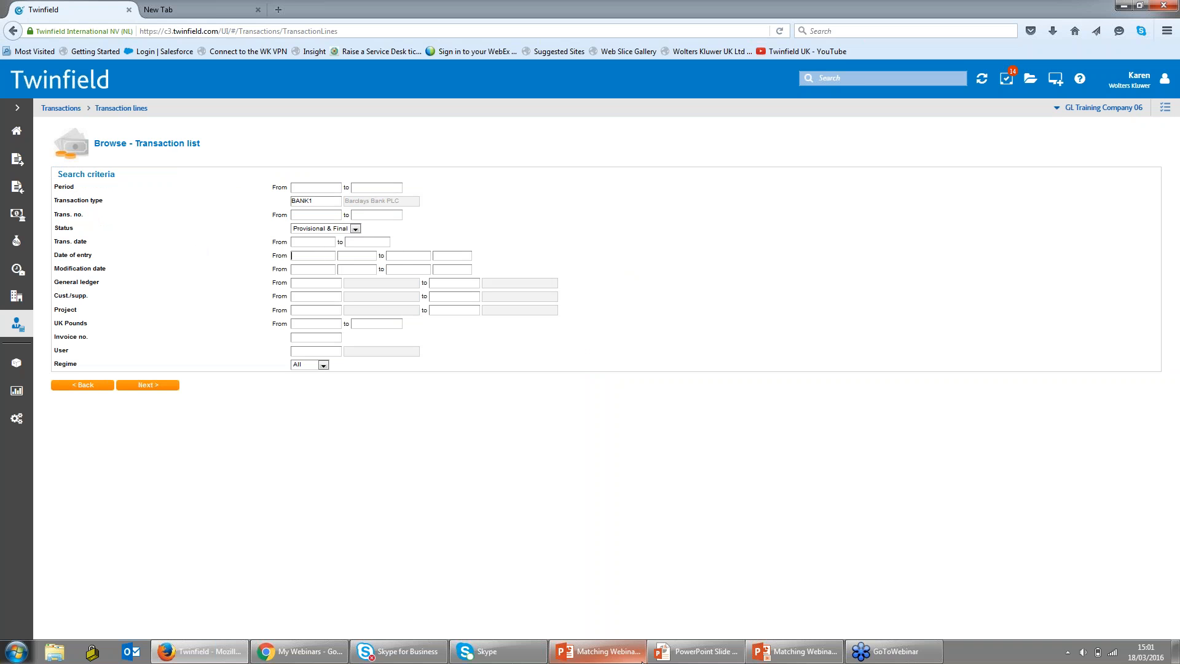
type("1803")
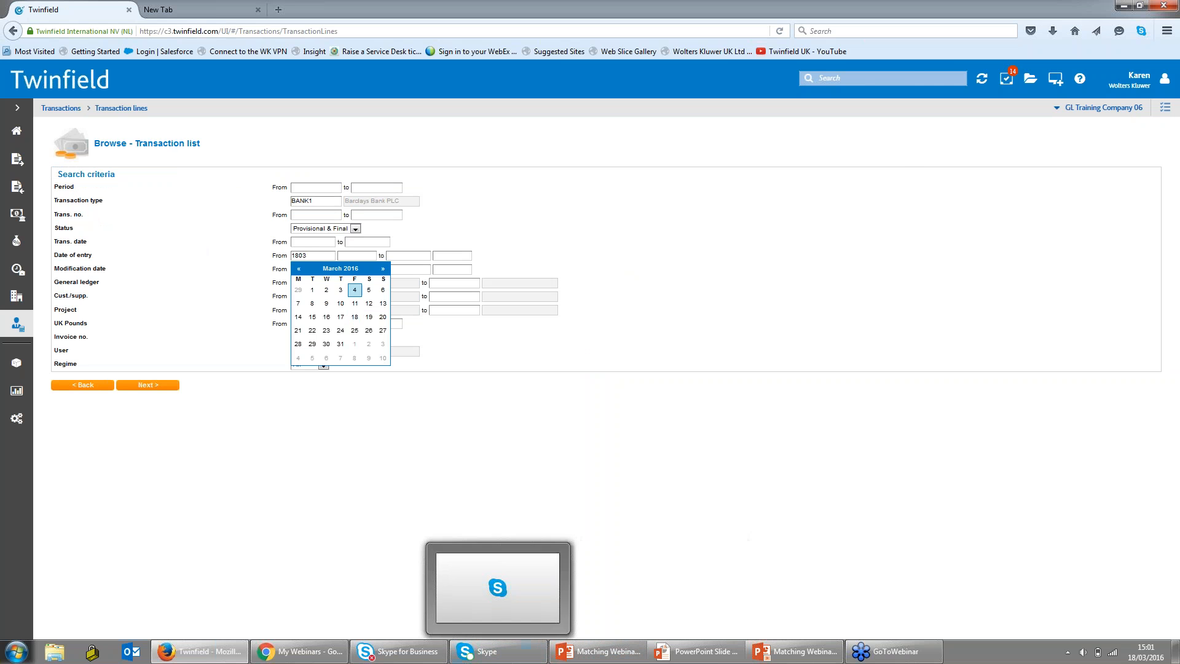
left_click(355, 316)
left_click(144, 383)
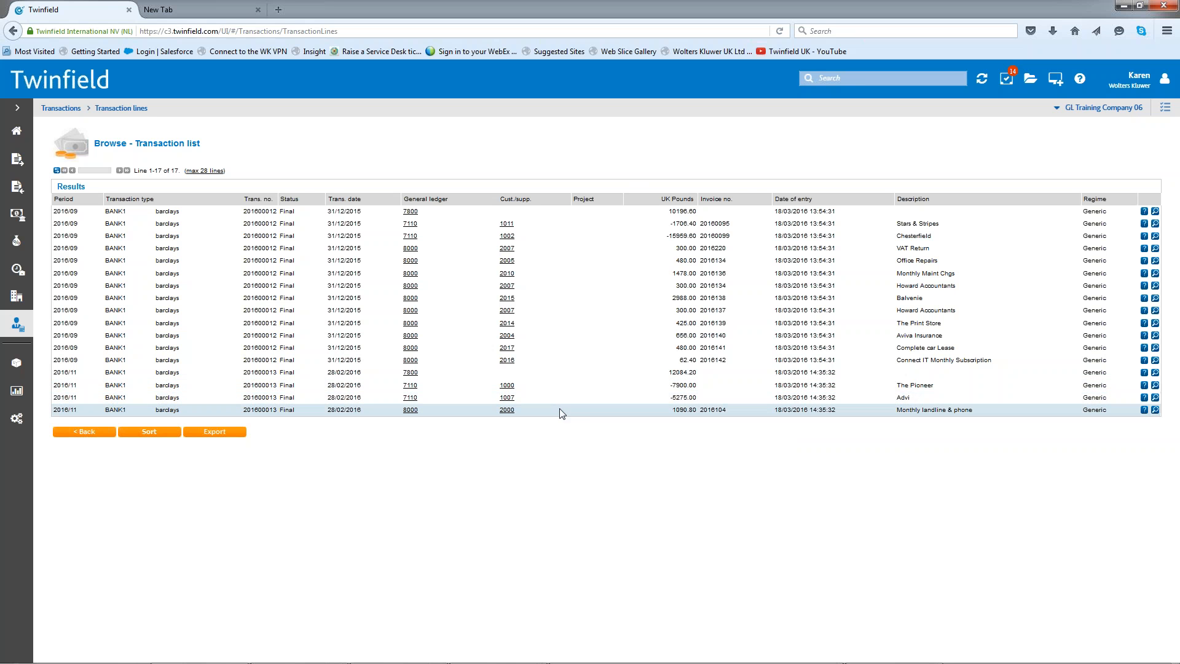
- Inspect the open invoices behind the British Telecom line of the 28/02/2016 Barclays bank transaction, and close the entry
left_click(1155, 399)
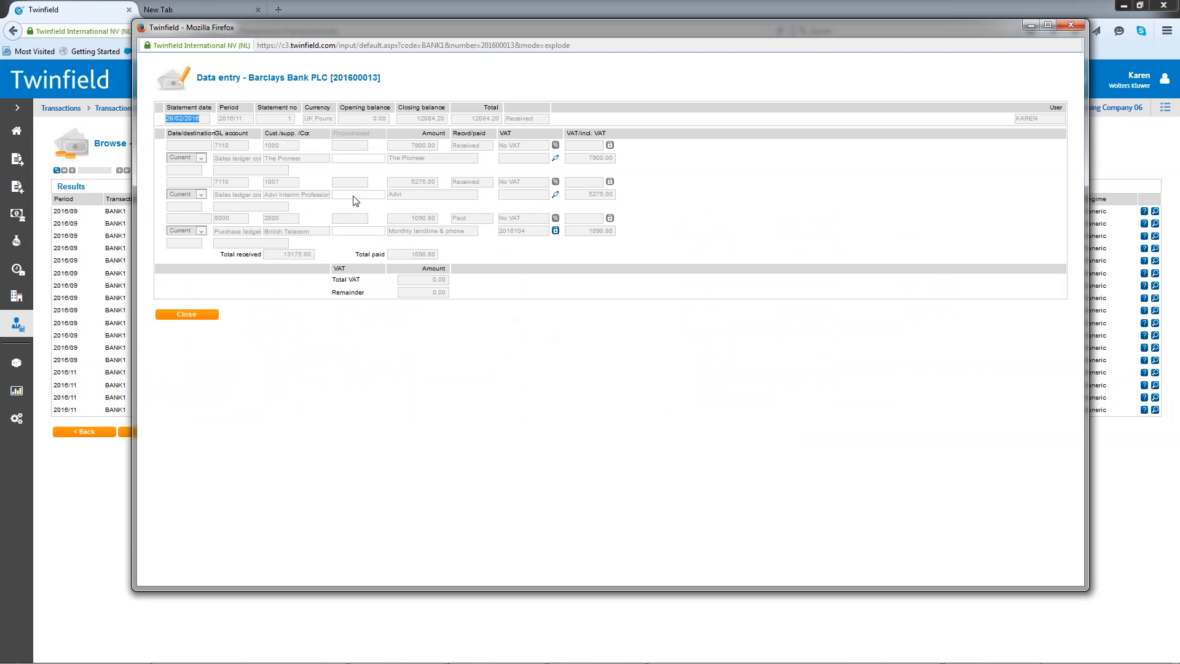
left_click(557, 233)
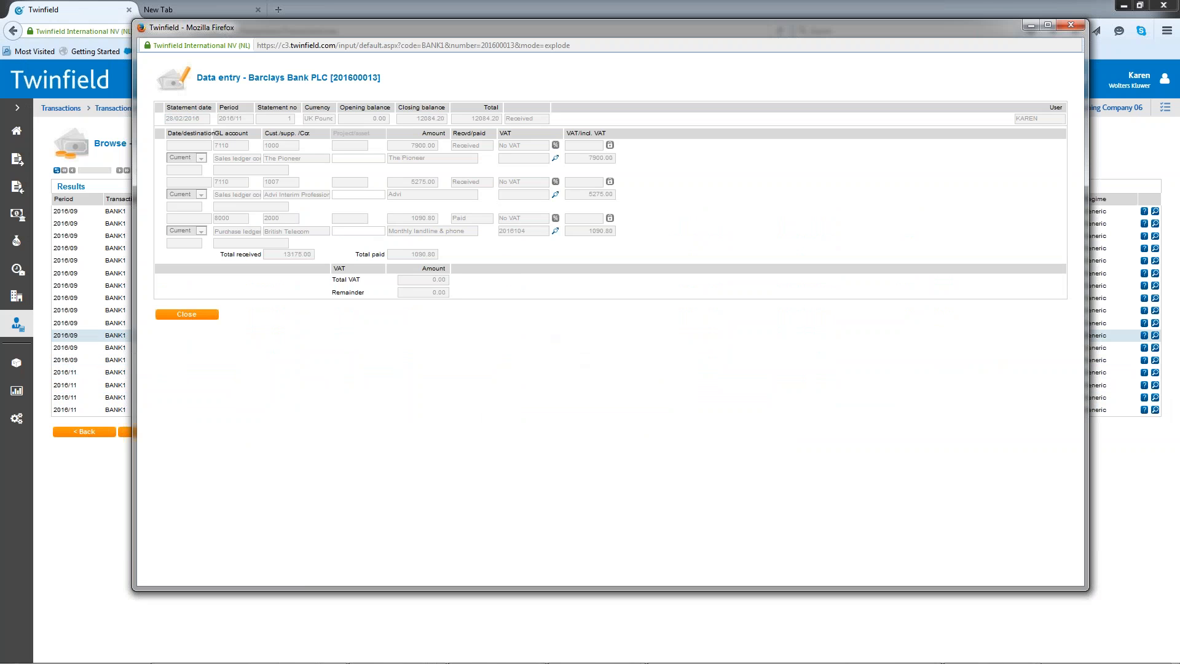
mouse_move(91, 662)
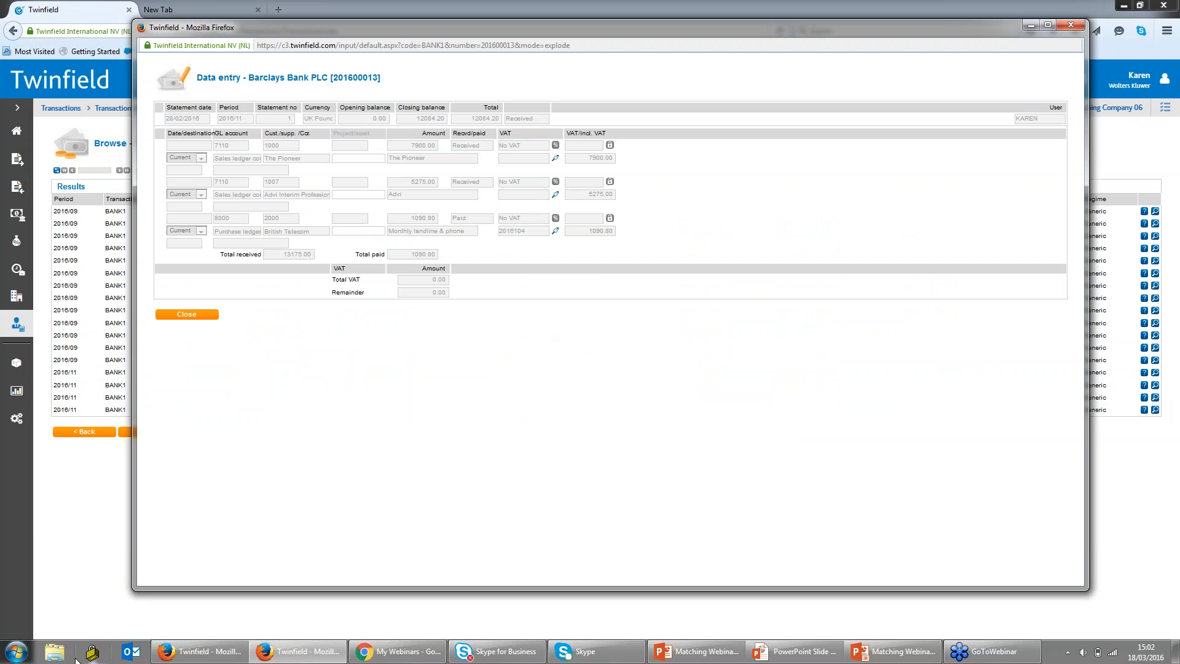
left_click(555, 232)
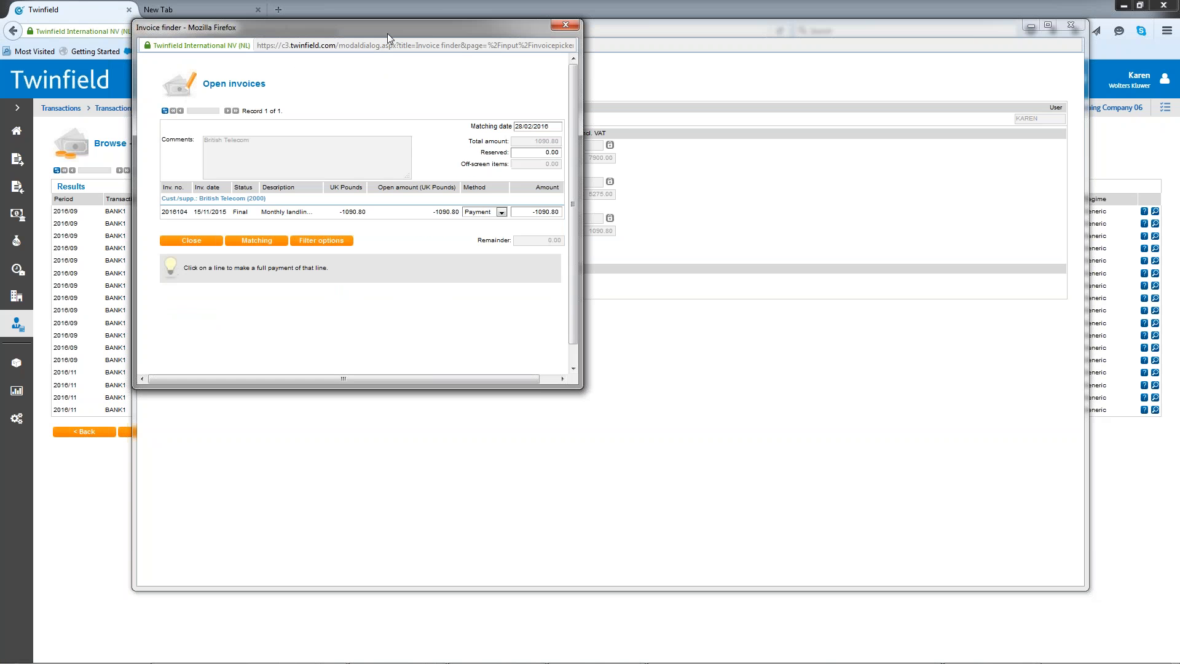
left_click_drag(388, 33, 951, 42)
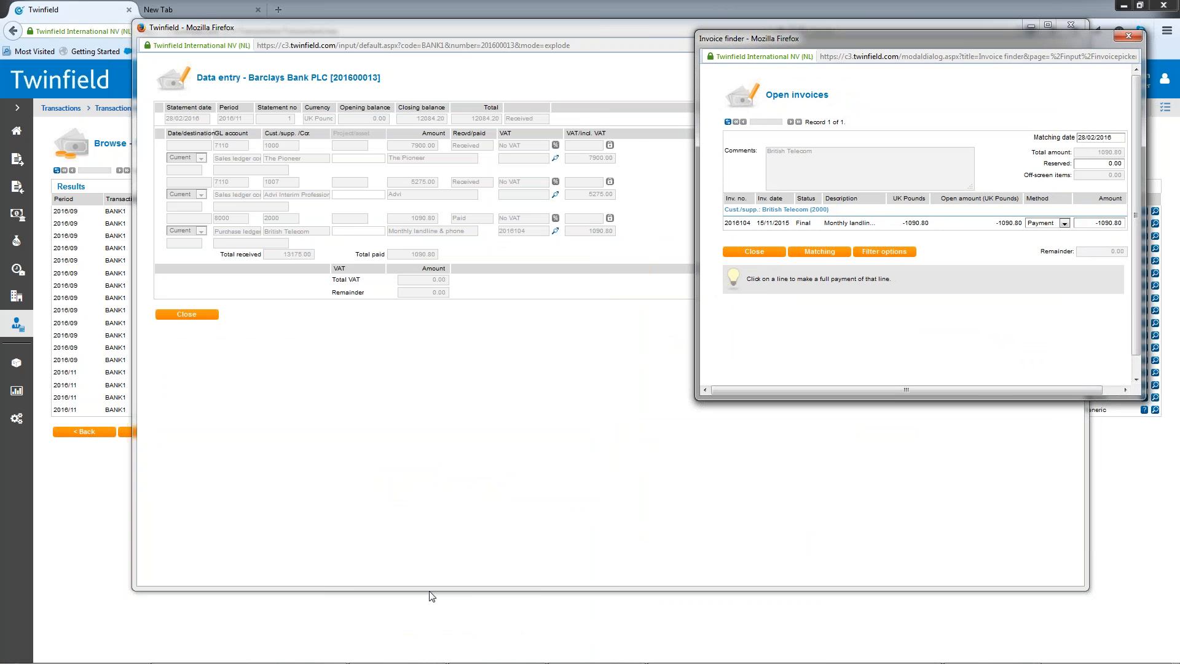
left_click(1135, 37)
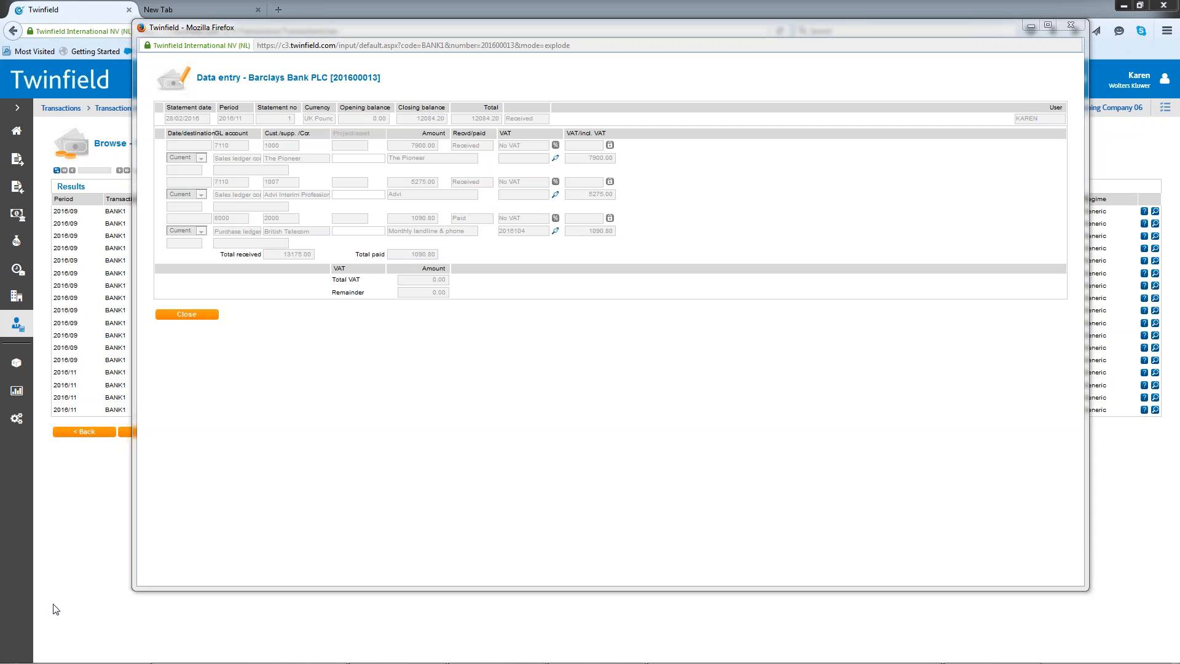
left_click(1077, 28)
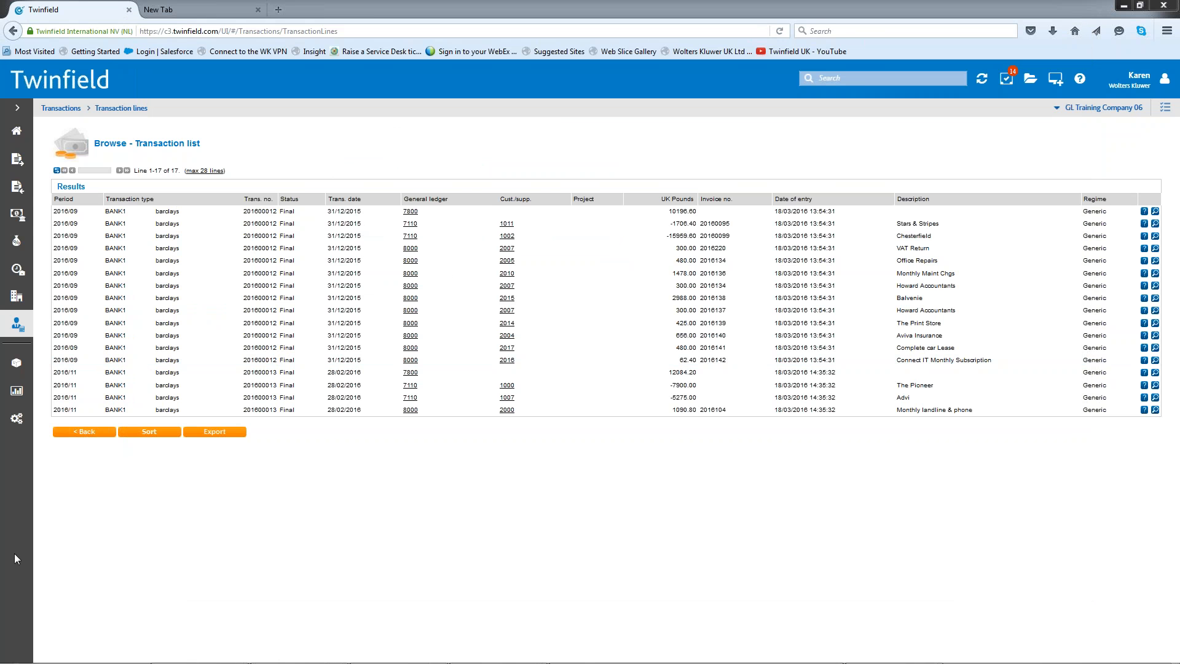
- Open the allocation details of the British Telecom line in electronic Barclays bank statement 11
left_click(20, 214)
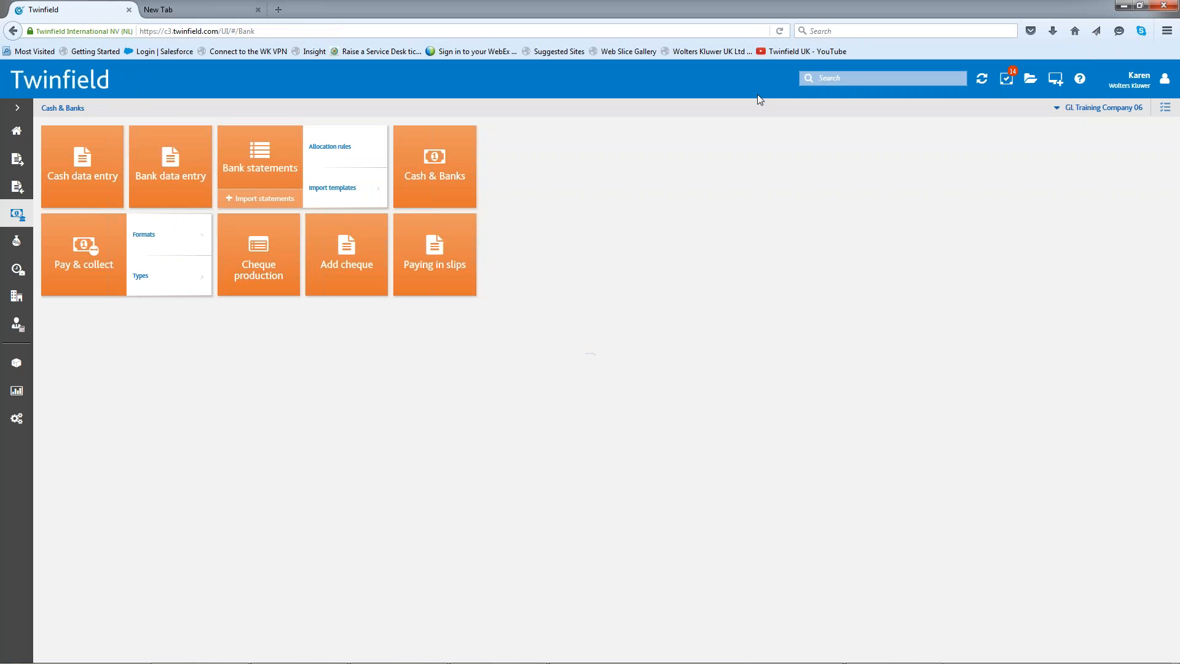
left_click(274, 155)
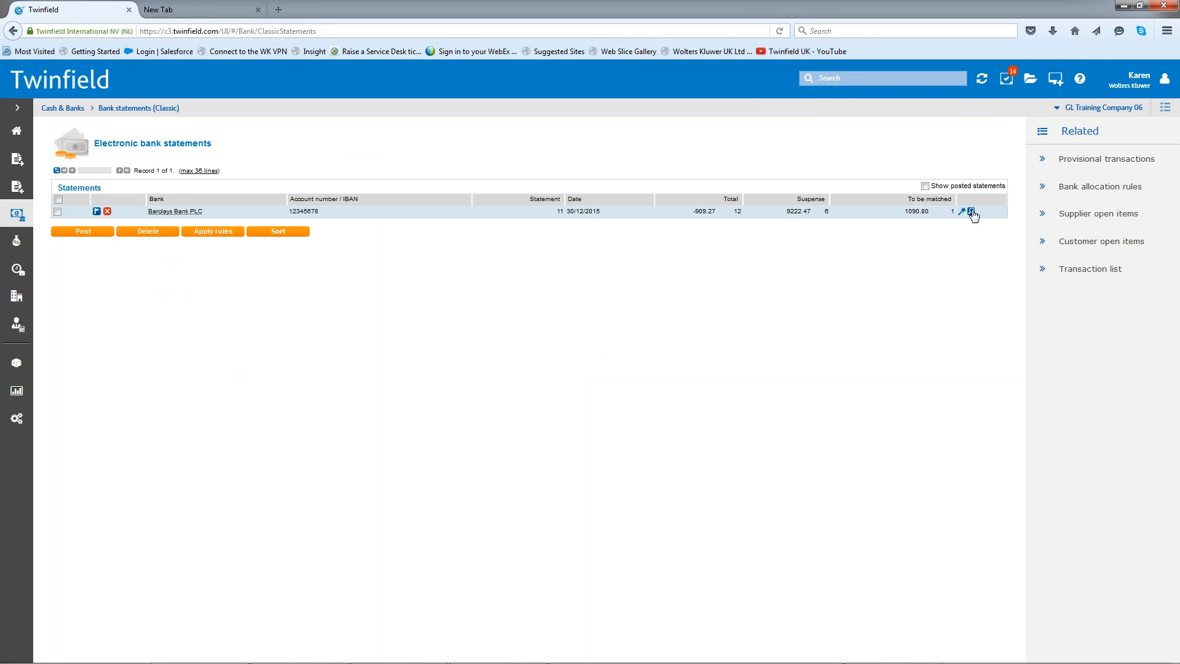
left_click(971, 212)
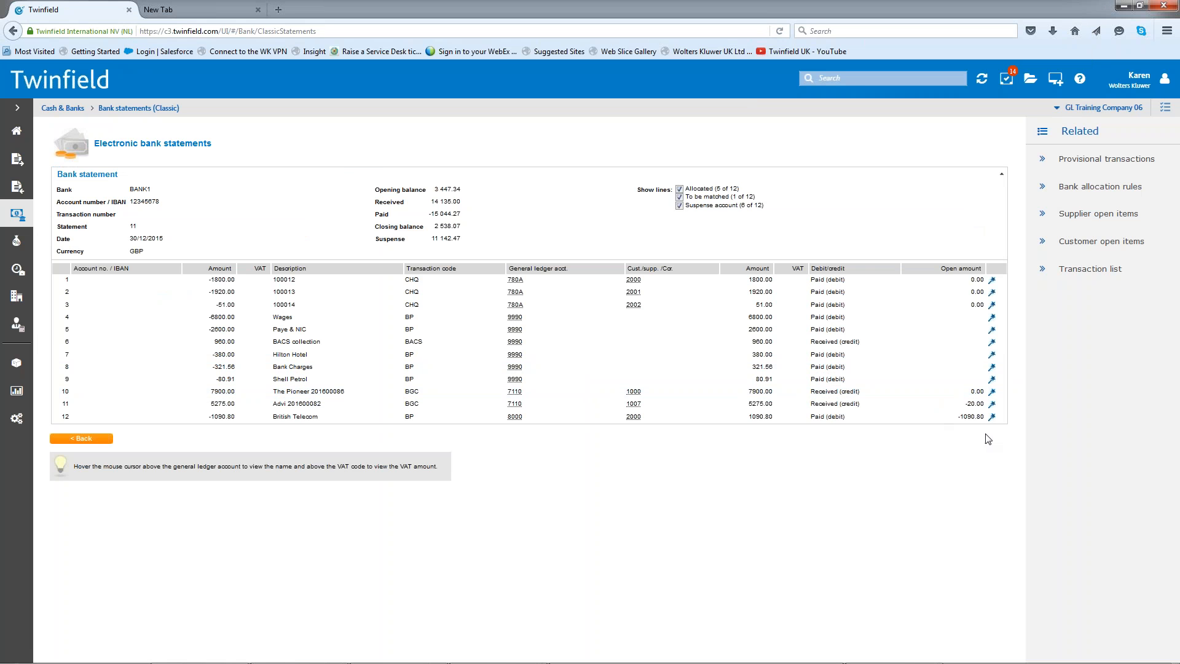
left_click(993, 418)
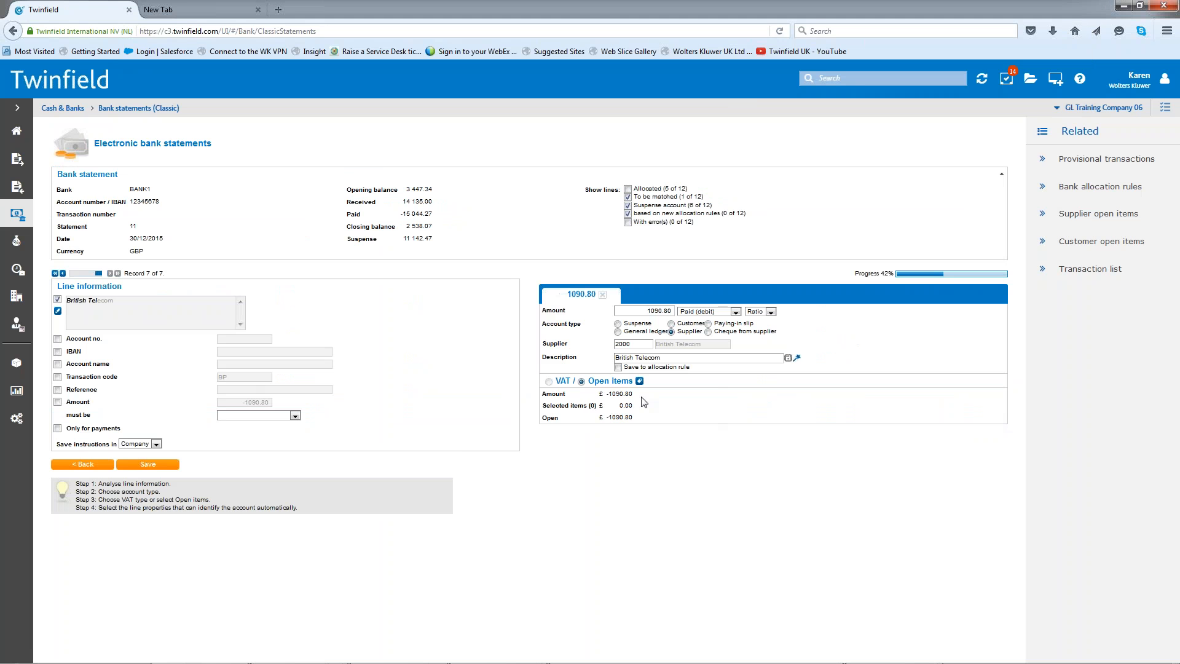
- Display British Telecom's open items for the bank line and review the options for processing a difference
left_click(639, 381)
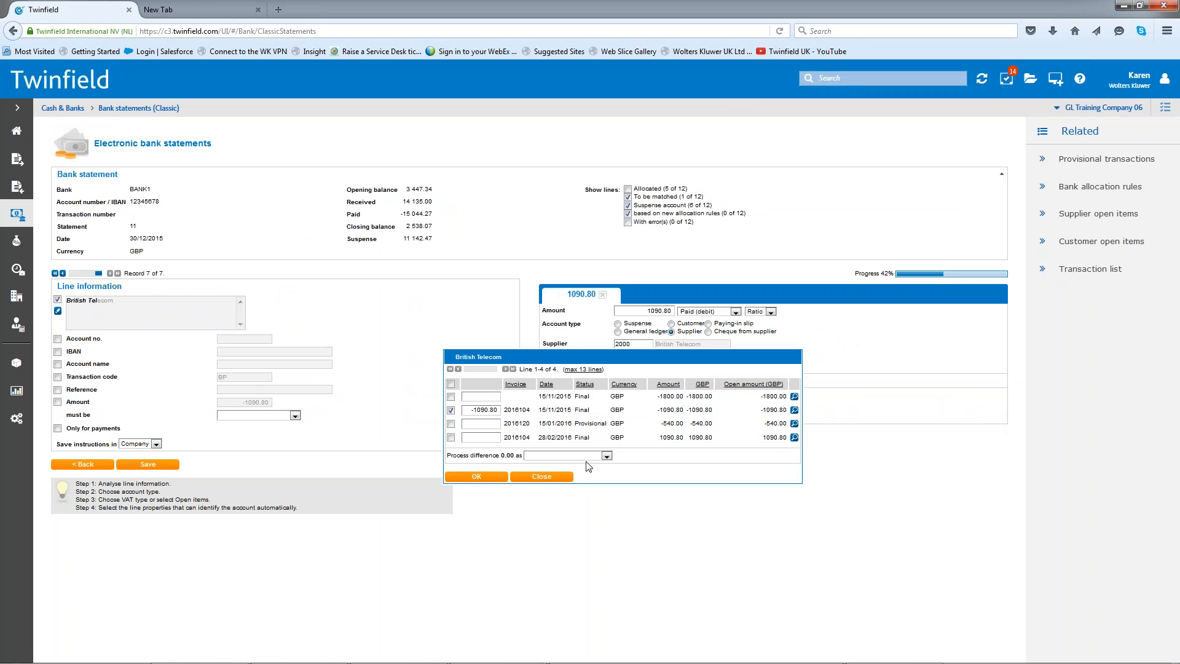
left_click(607, 456)
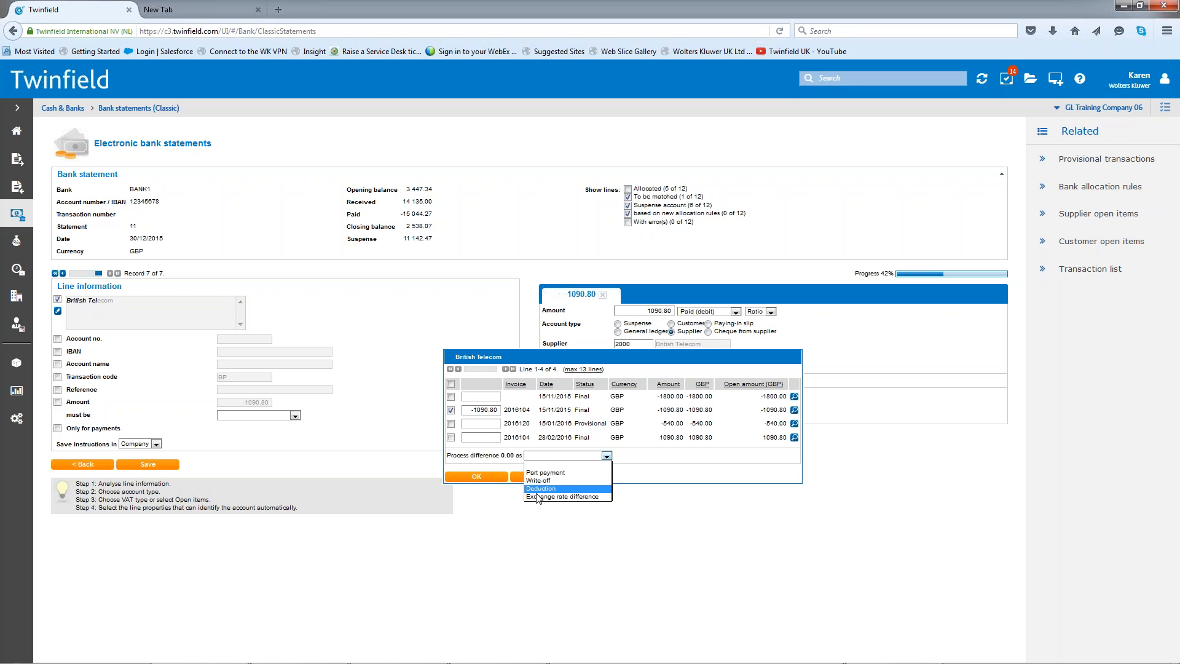
left_click(472, 538)
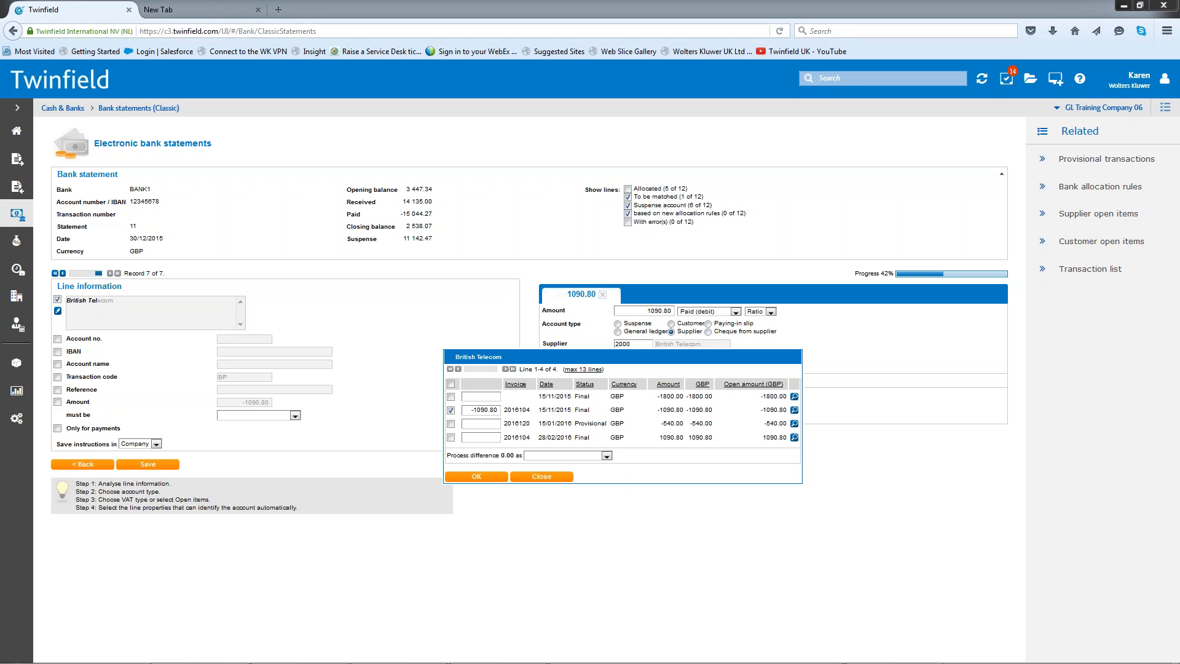